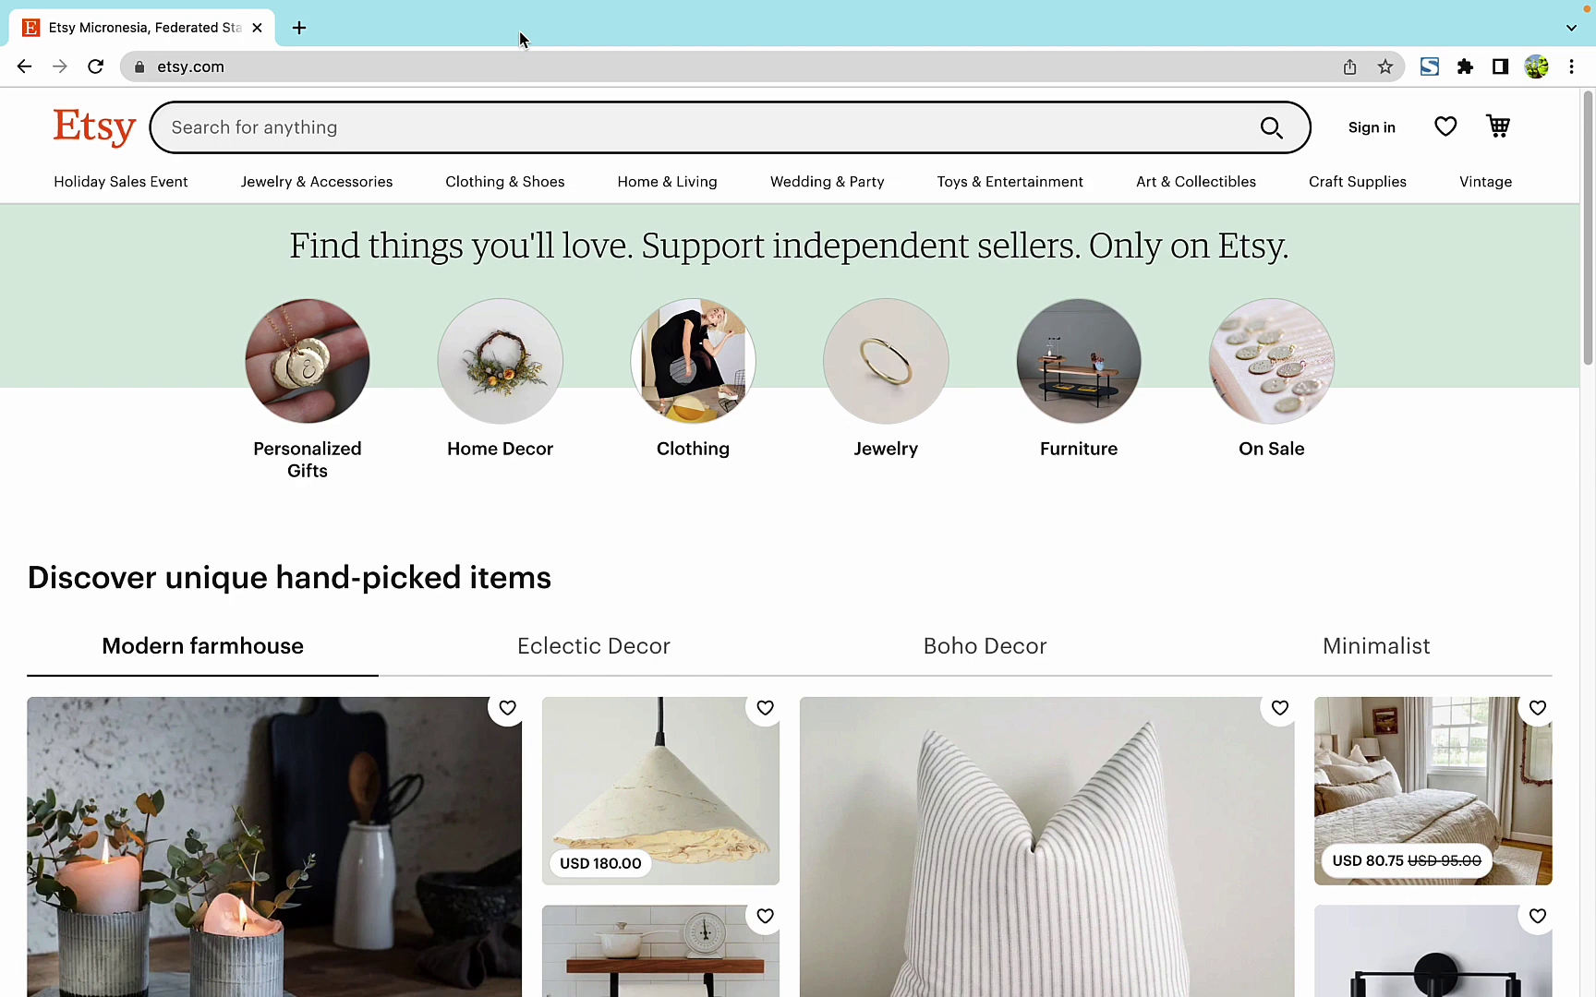
- Go from the Etsy homepage footer to the Sell on Etsy page
{"action": "scroll", "coordinate": [606, 305], "scroll_direction": "down", "scroll_amount": 20}
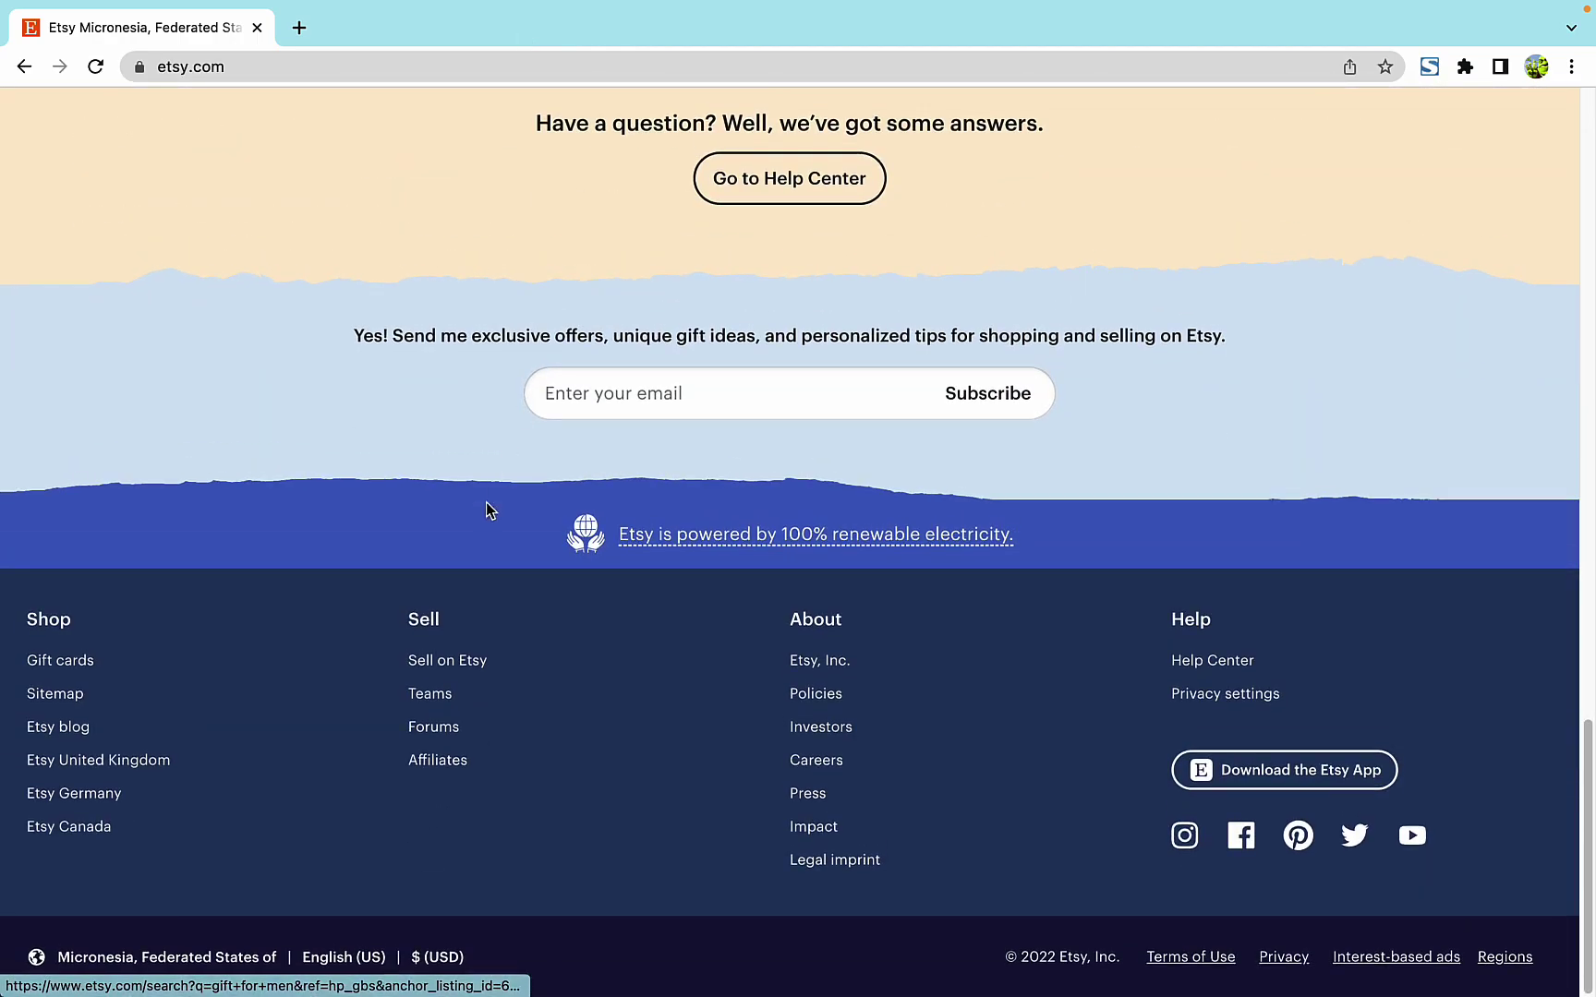
{"action": "left_click", "coordinate": [445, 670]}
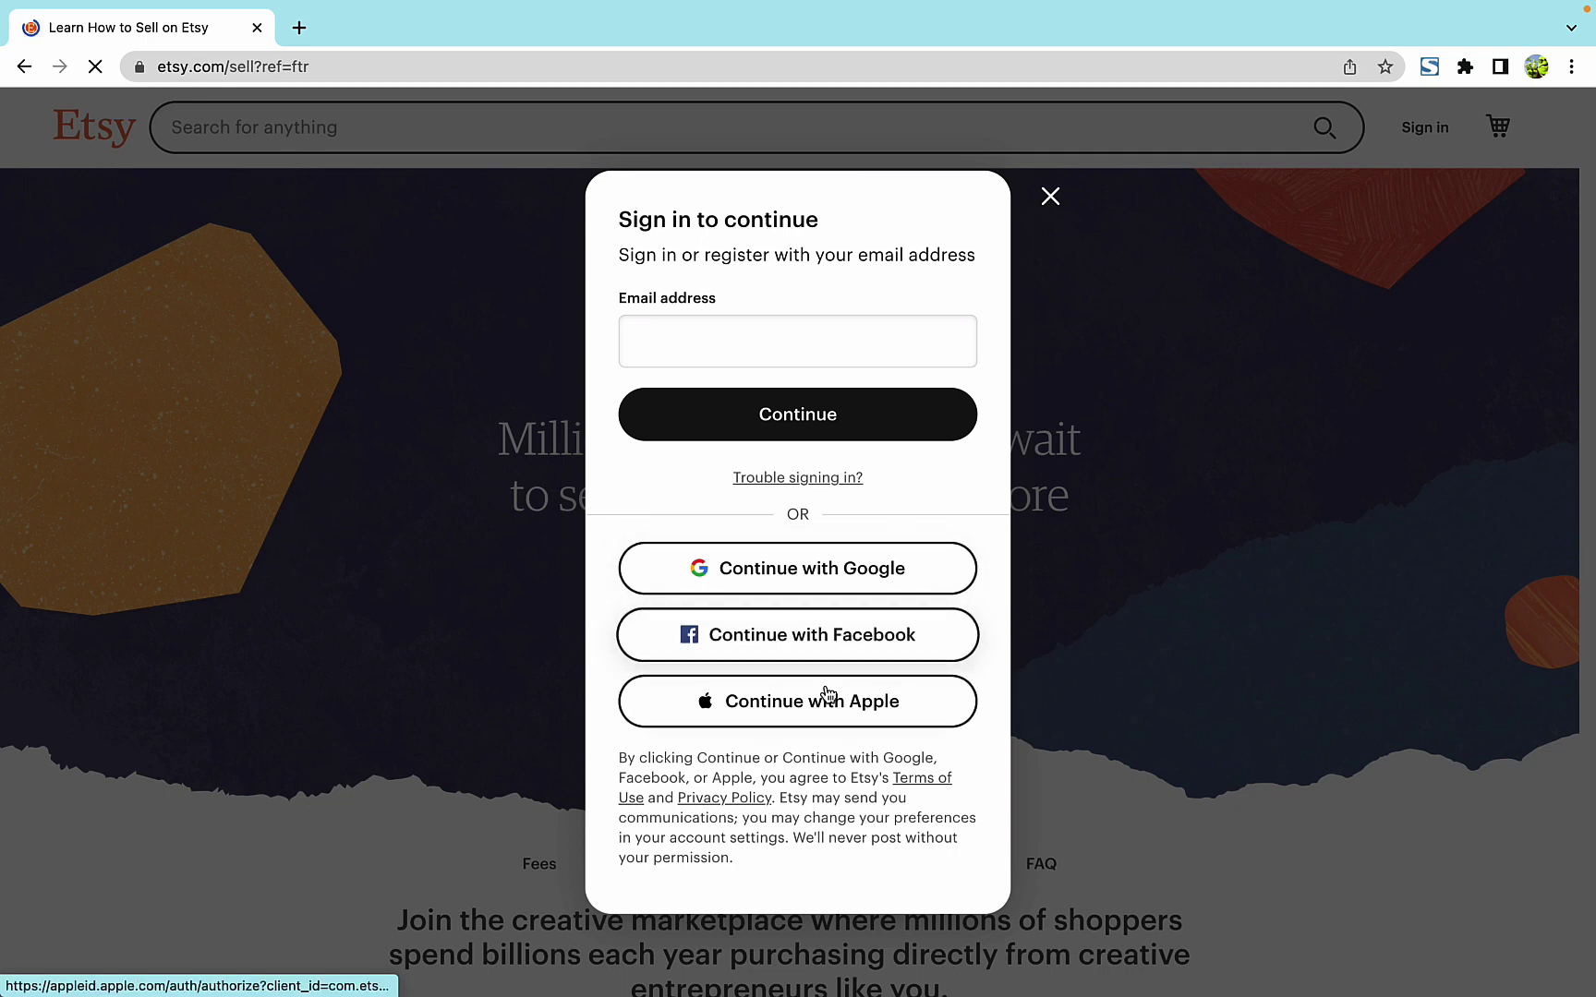
- Sign in to Etsy using Continue with Google
{"action": "left_click", "coordinate": [787, 576]}
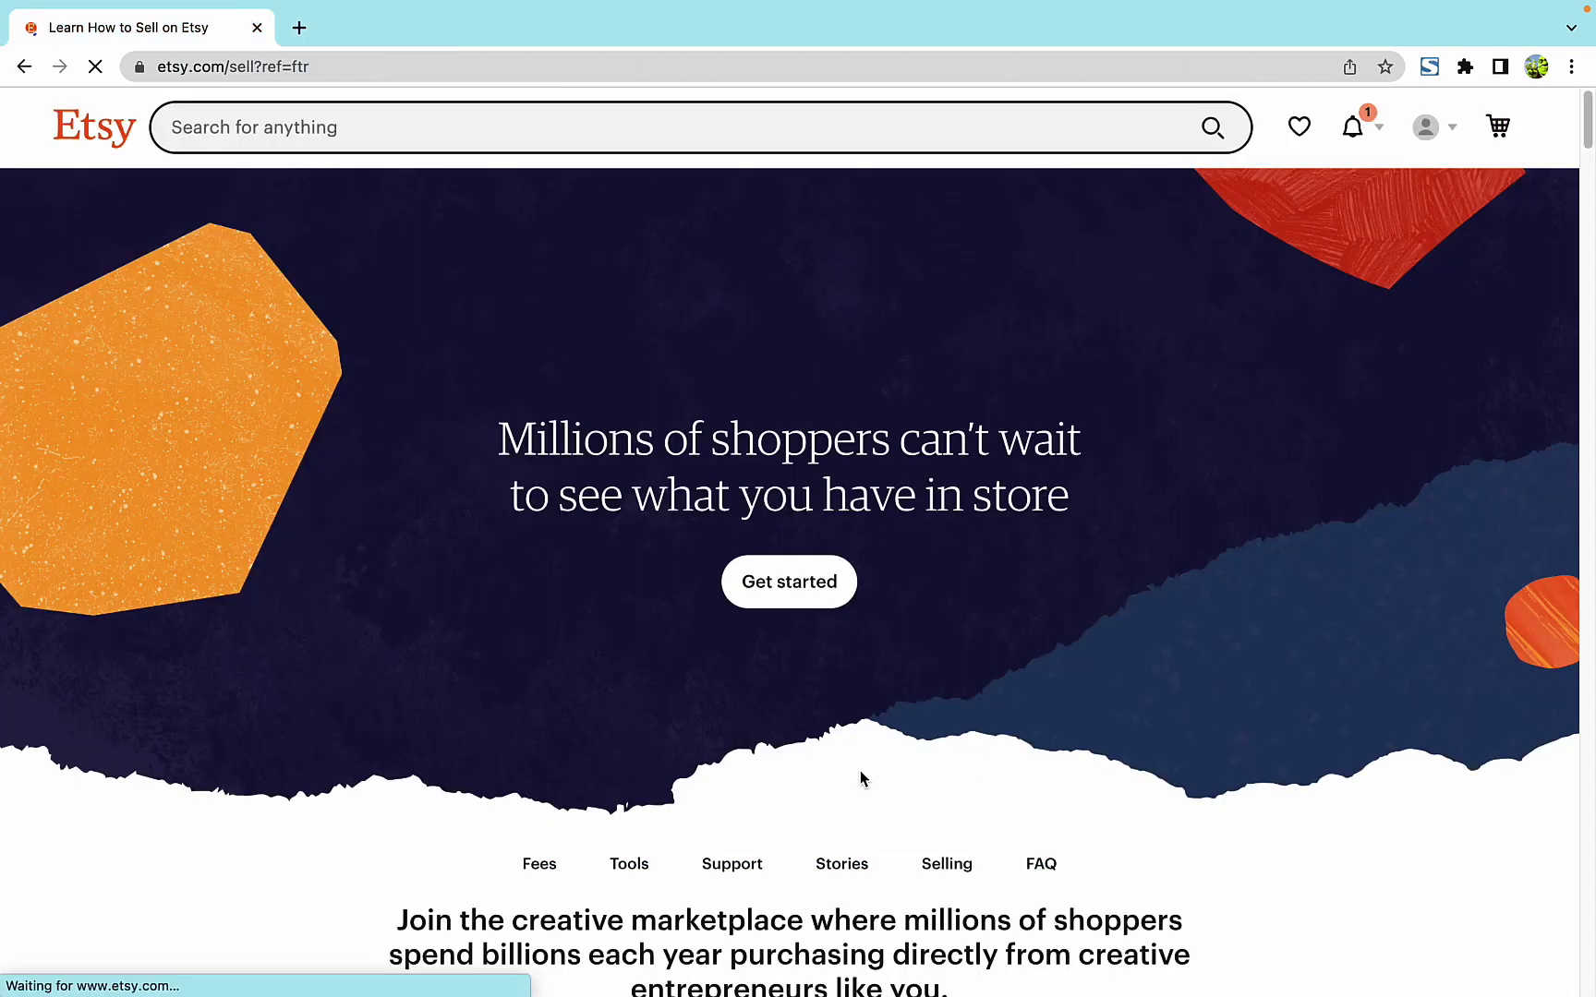
- Get started, answer 'I have a business and want to sell online for the first time', and skip the help-topics question
{"action": "left_click", "coordinate": [811, 598]}
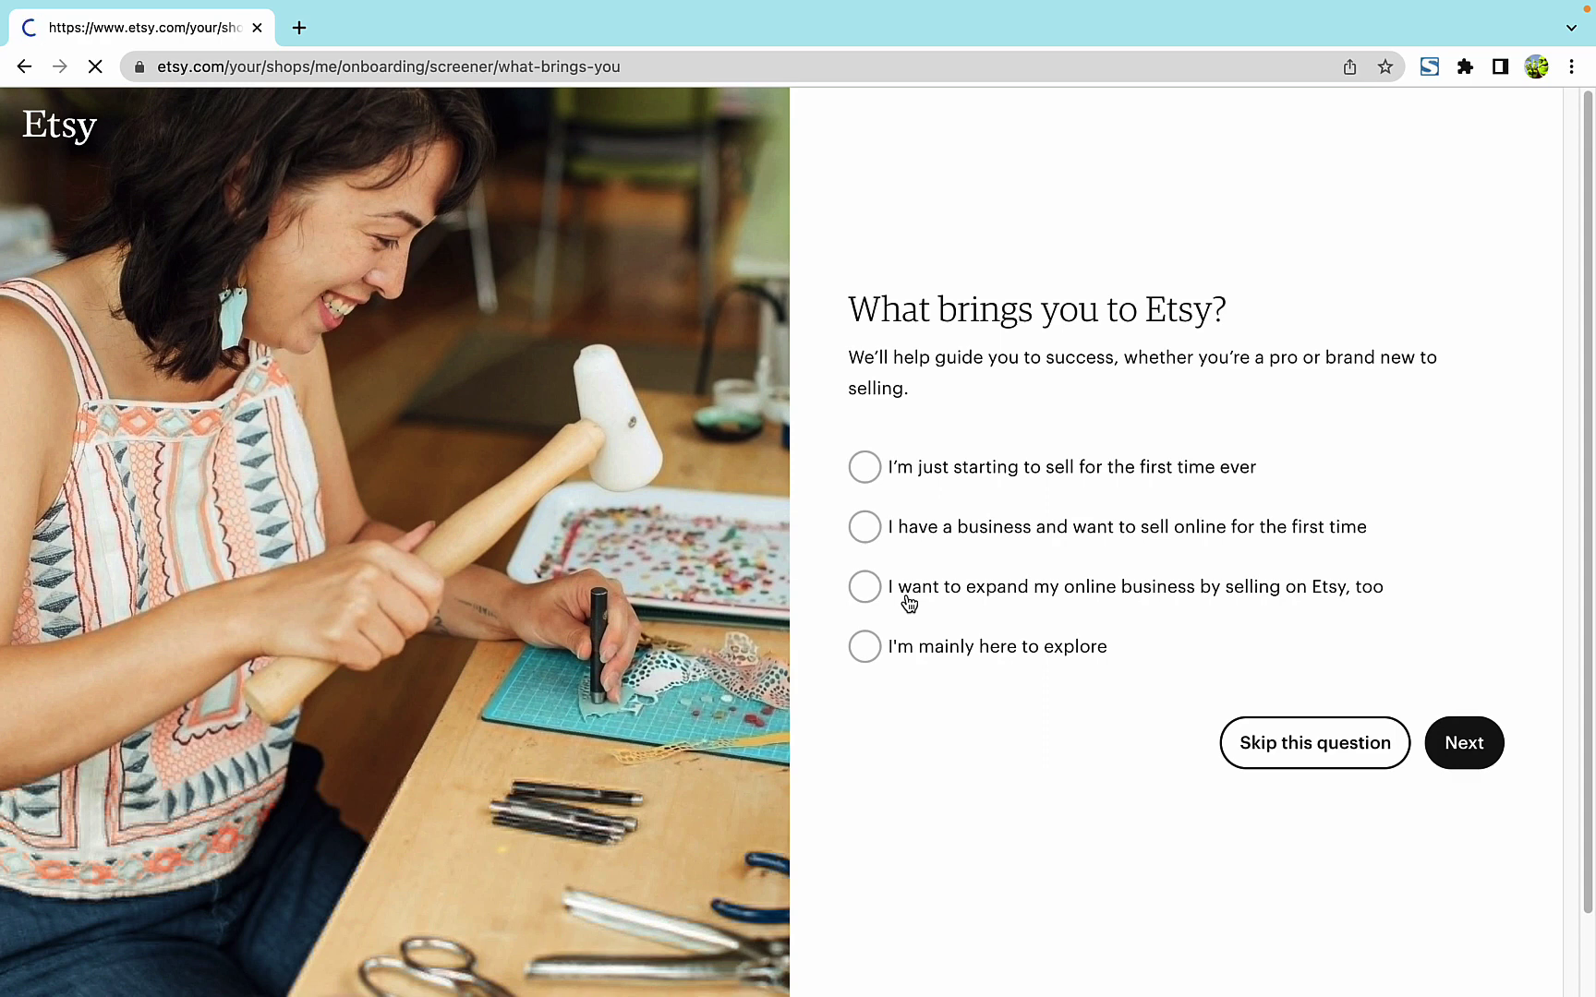
{"action": "left_click", "coordinate": [993, 538]}
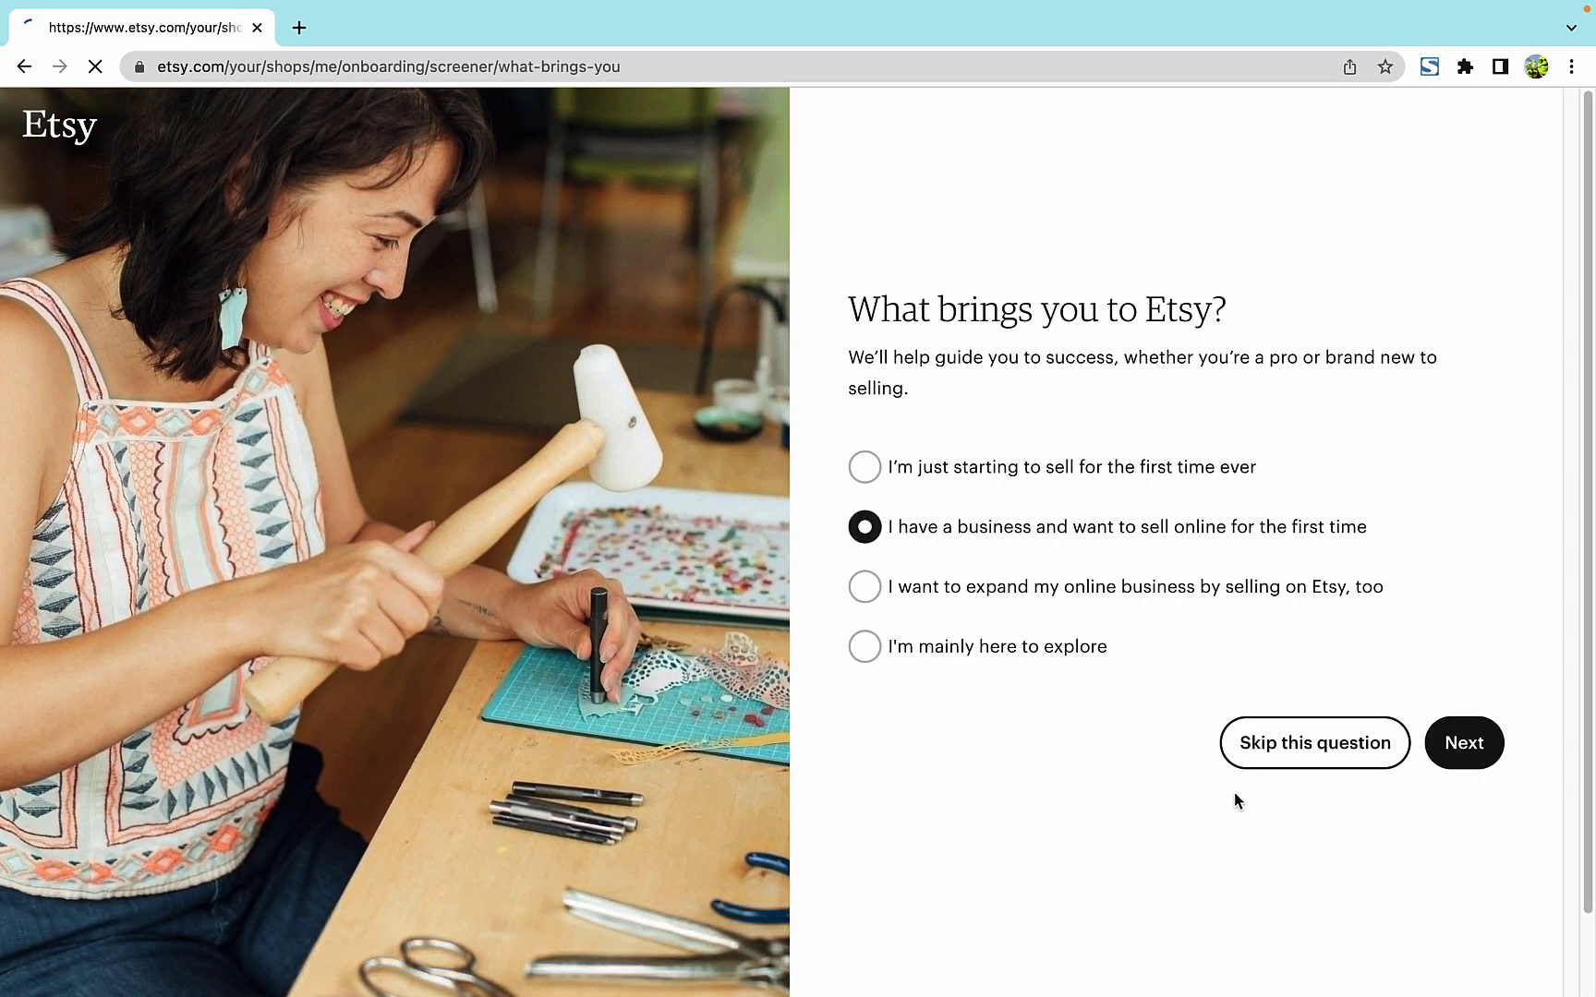
{"action": "left_click", "coordinate": [1466, 745]}
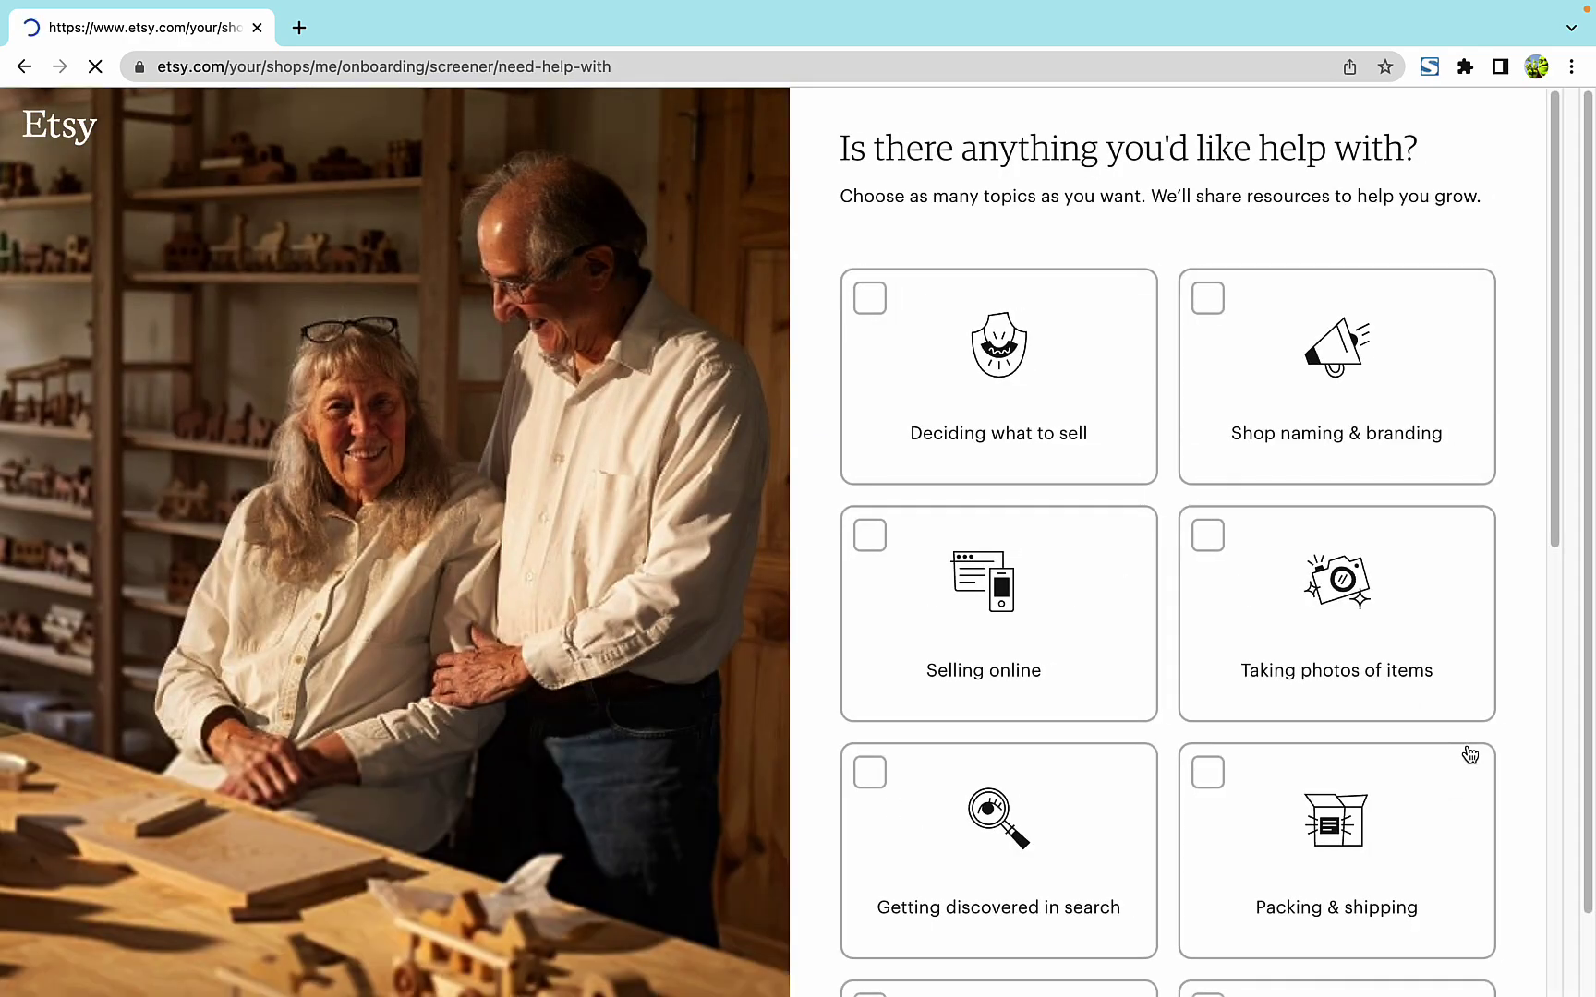
{"action": "scroll", "coordinate": [1469, 755], "scroll_direction": "down", "scroll_amount": 10}
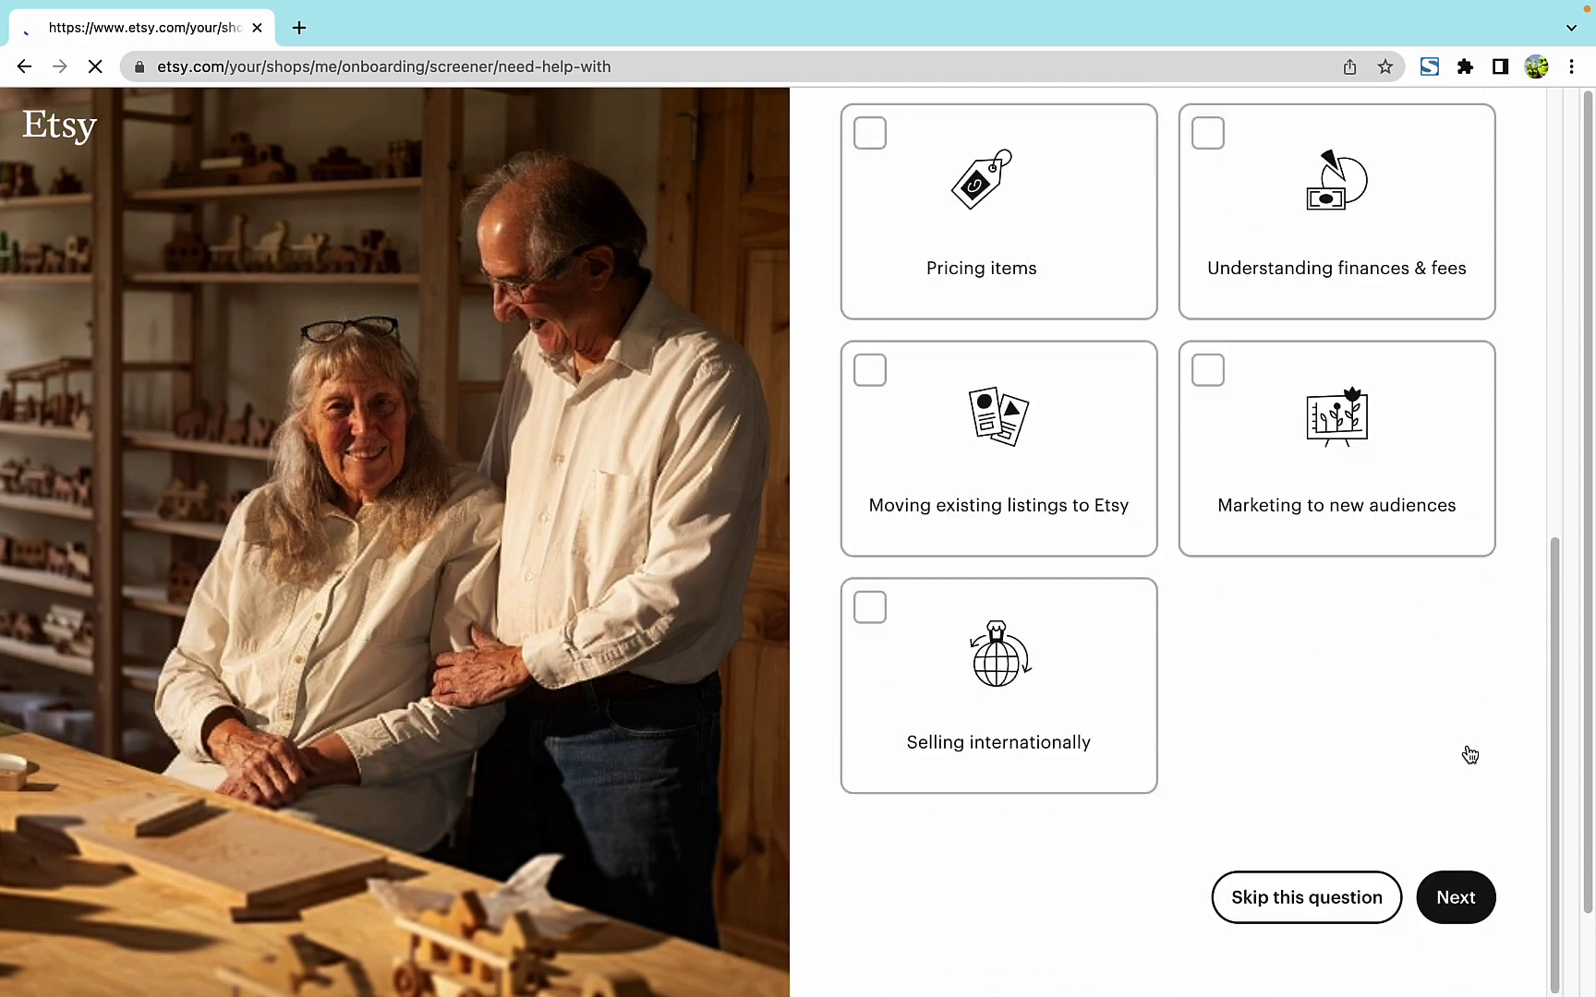
{"action": "scroll", "coordinate": [1470, 755], "scroll_direction": "up", "scroll_amount": 10}
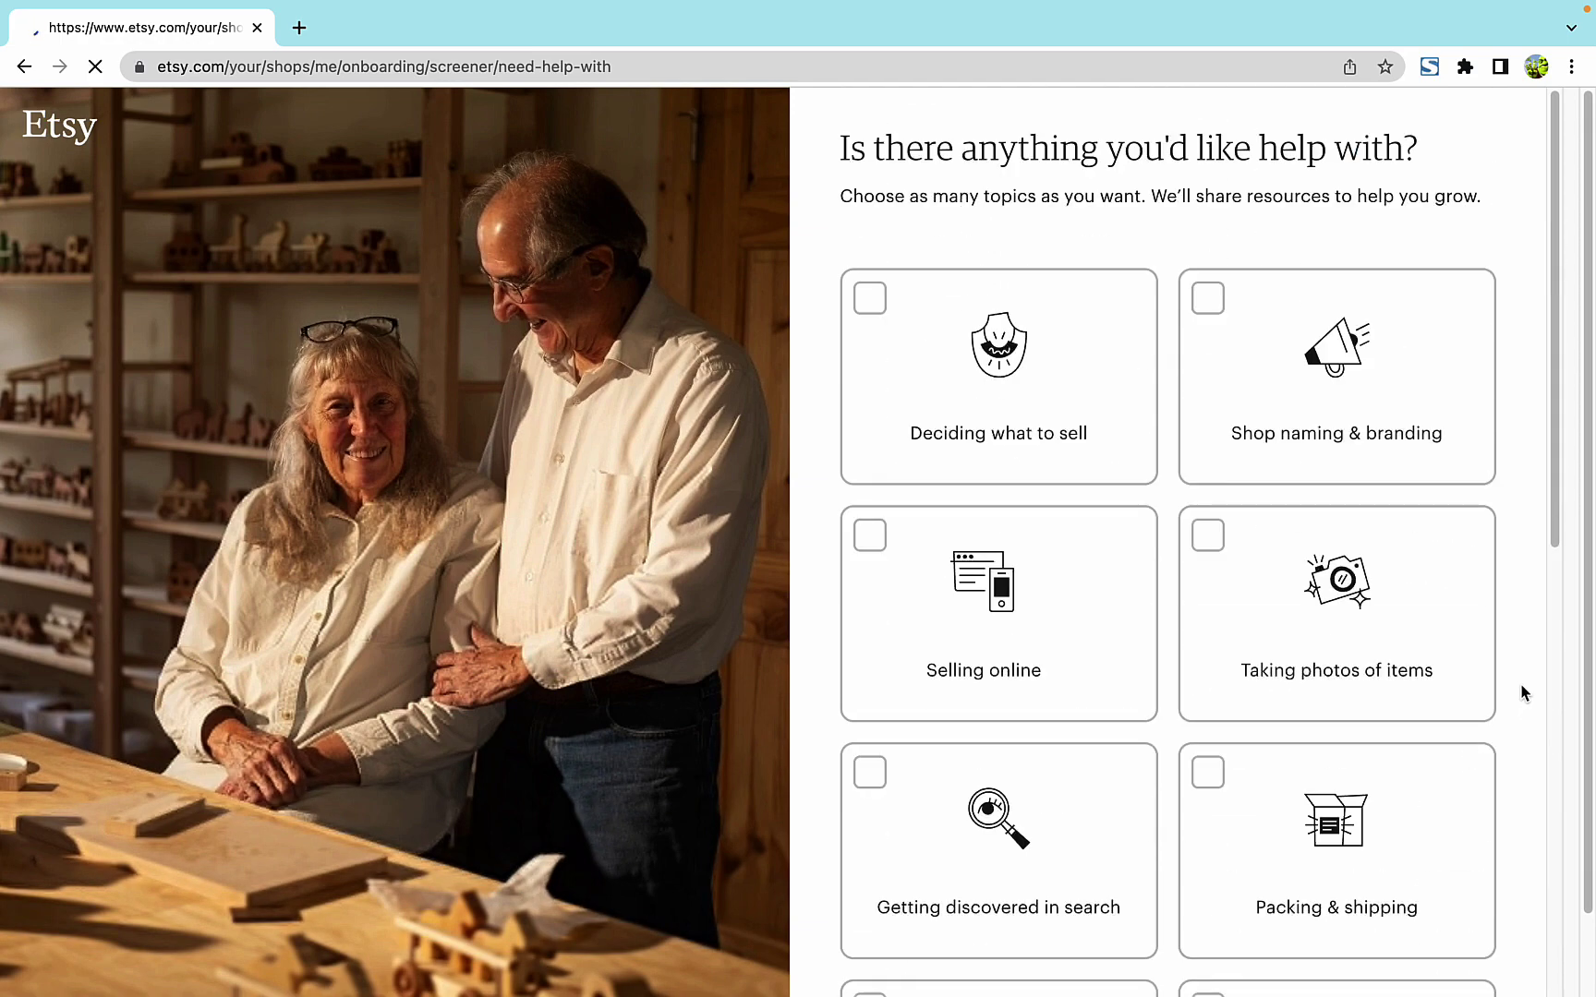
{"action": "scroll", "coordinate": [1523, 692], "scroll_direction": "down", "scroll_amount": 10}
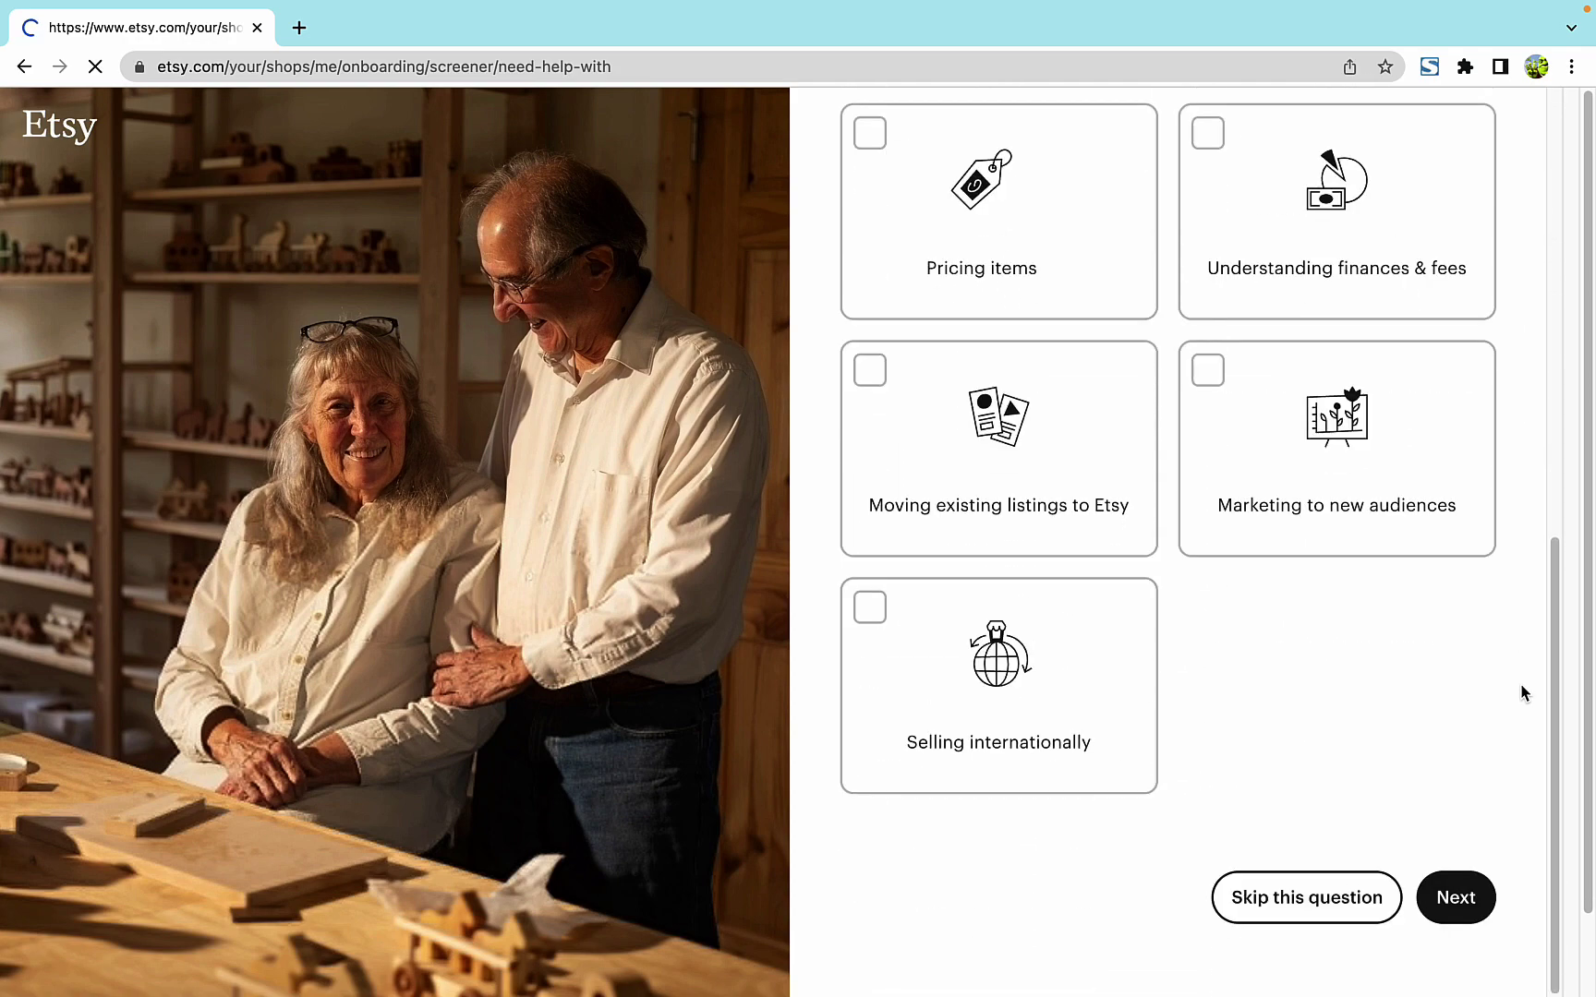
{"action": "scroll", "coordinate": [1522, 693], "scroll_direction": "up", "scroll_amount": 10}
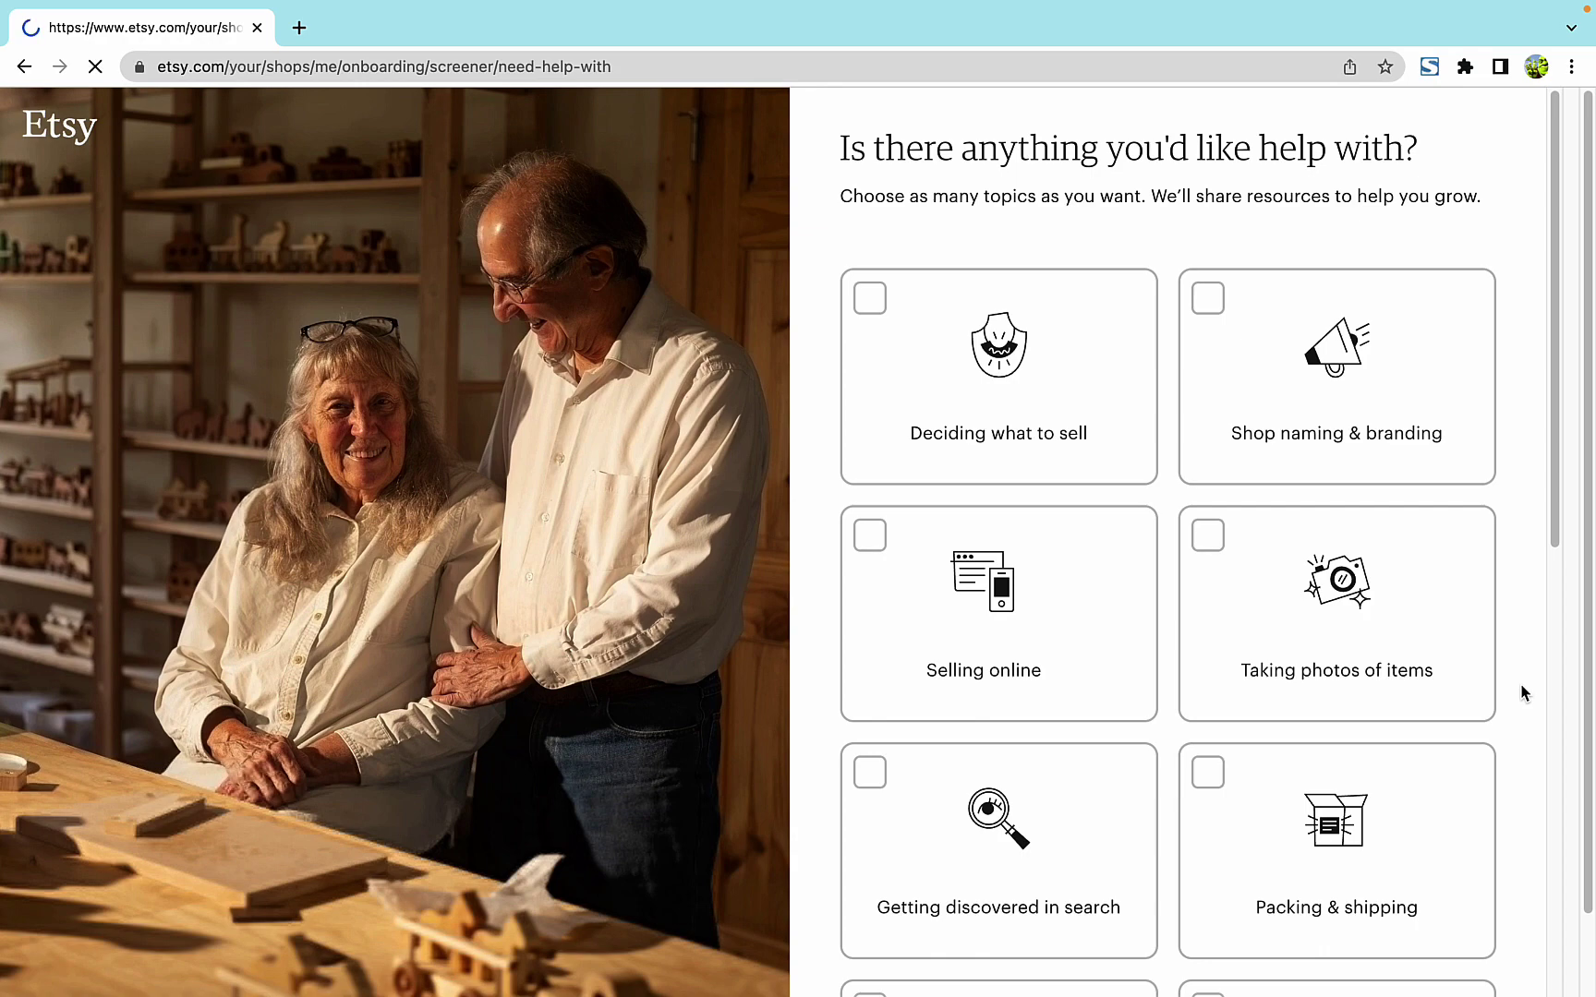
{"action": "scroll", "coordinate": [1522, 692], "scroll_direction": "down", "scroll_amount": 10}
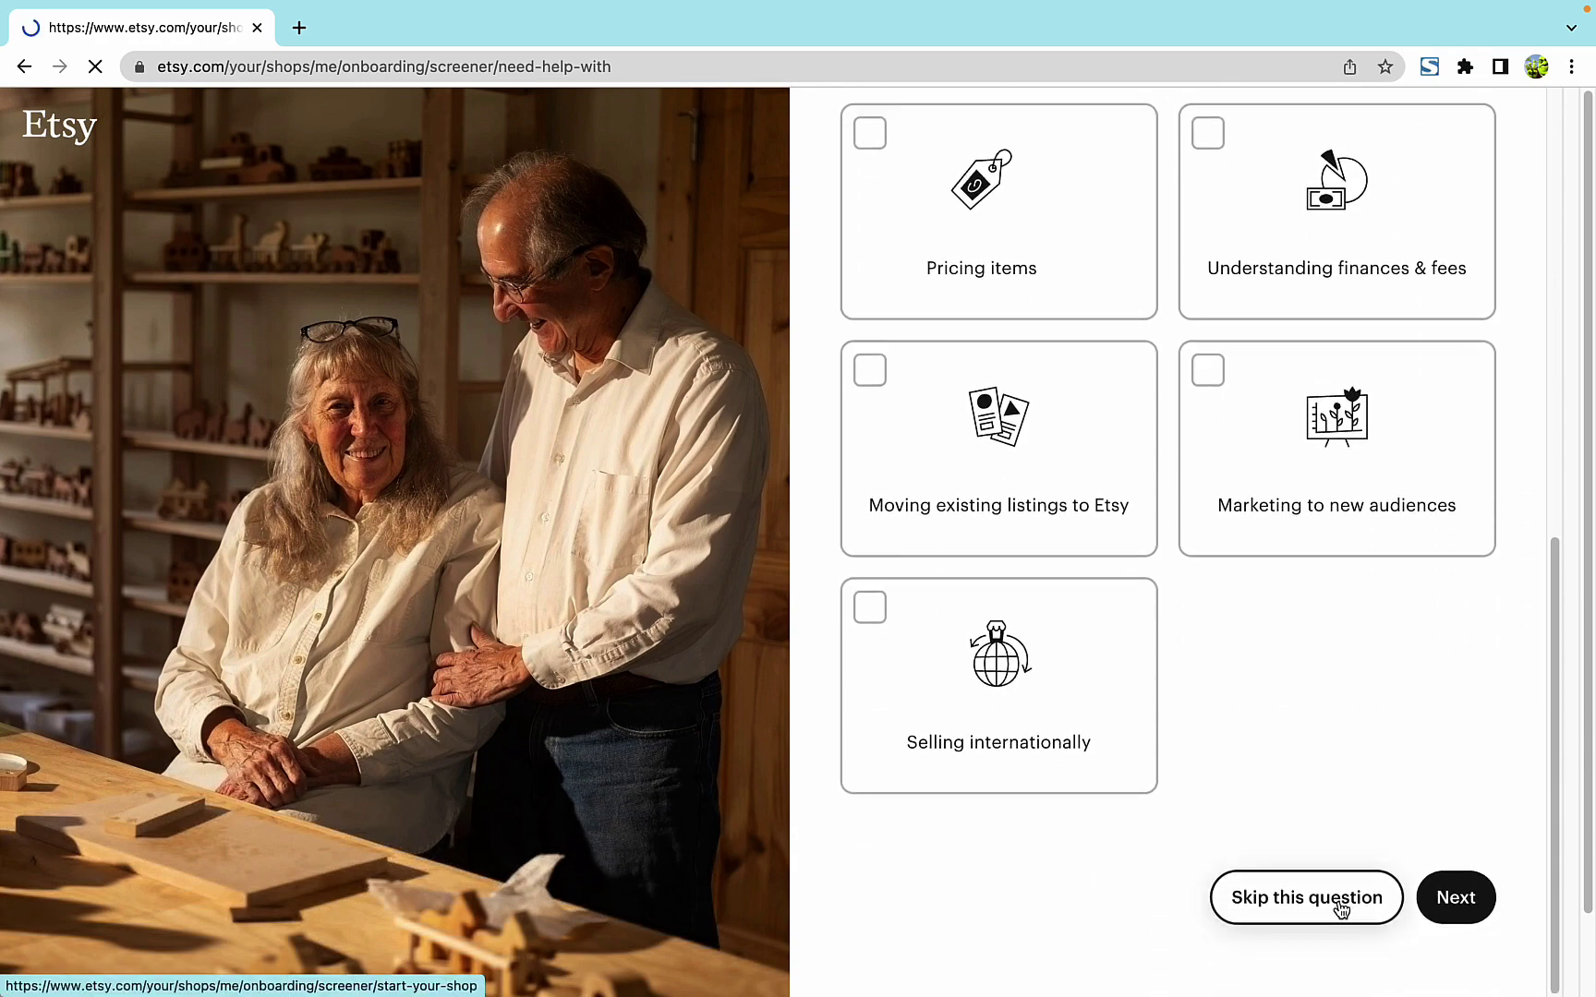
{"action": "left_click", "coordinate": [1341, 910]}
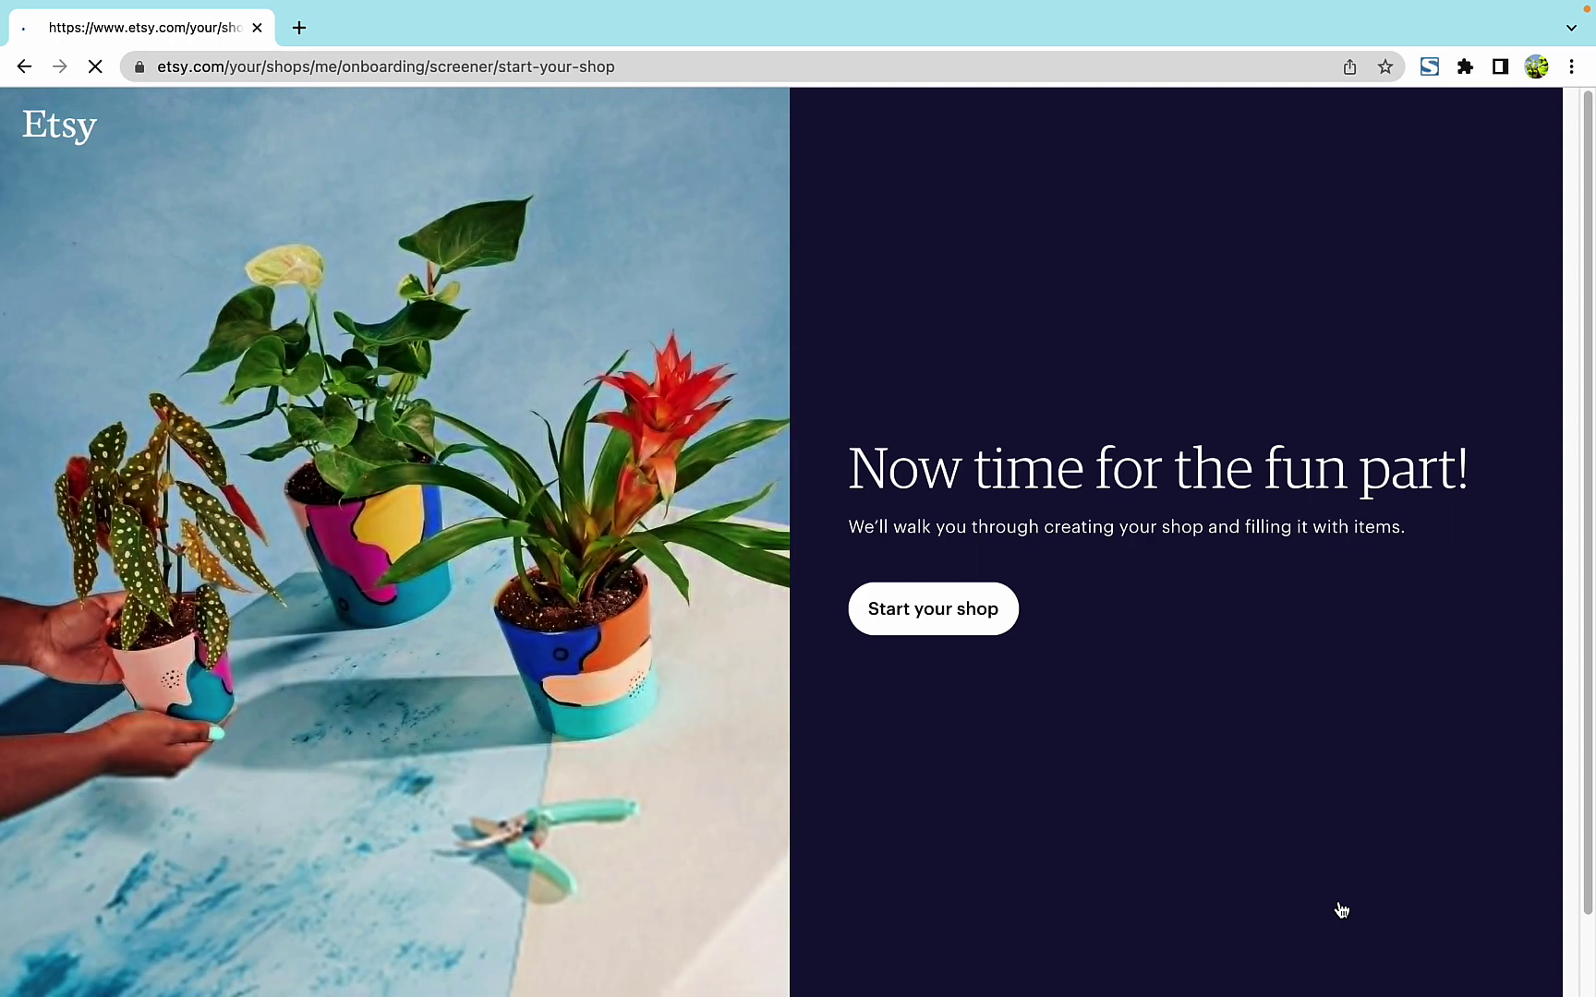
- Start the shop and save preferences as English, United States and US Dollar
{"action": "left_click", "coordinate": [971, 626]}
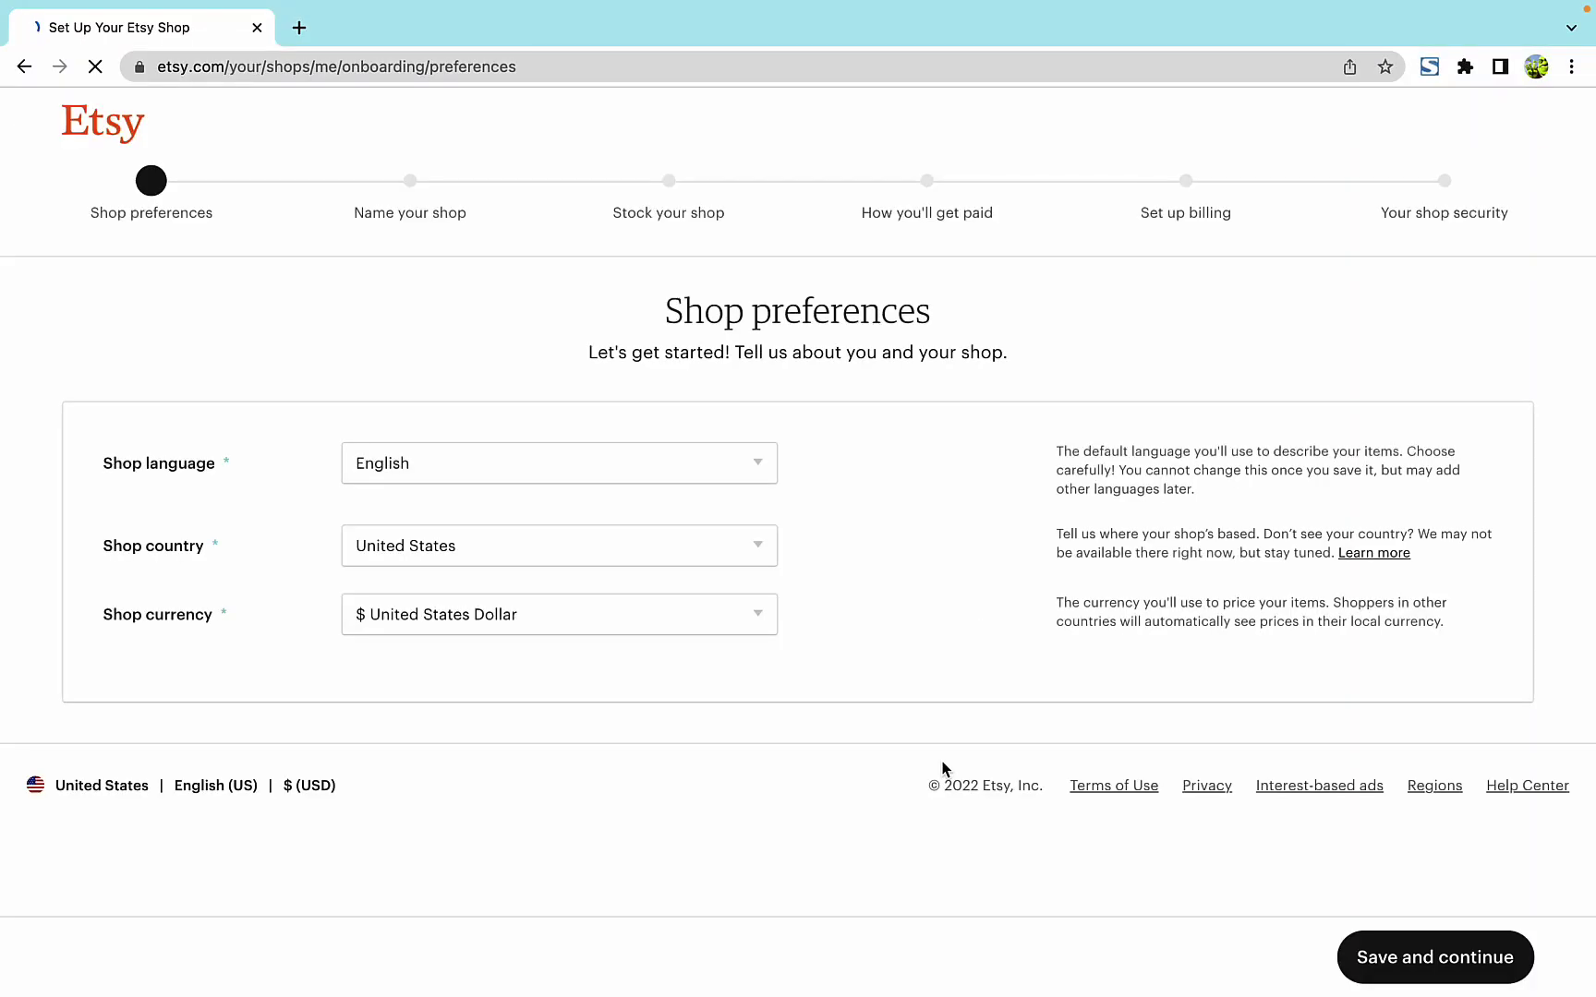
{"action": "left_click", "coordinate": [743, 471]}
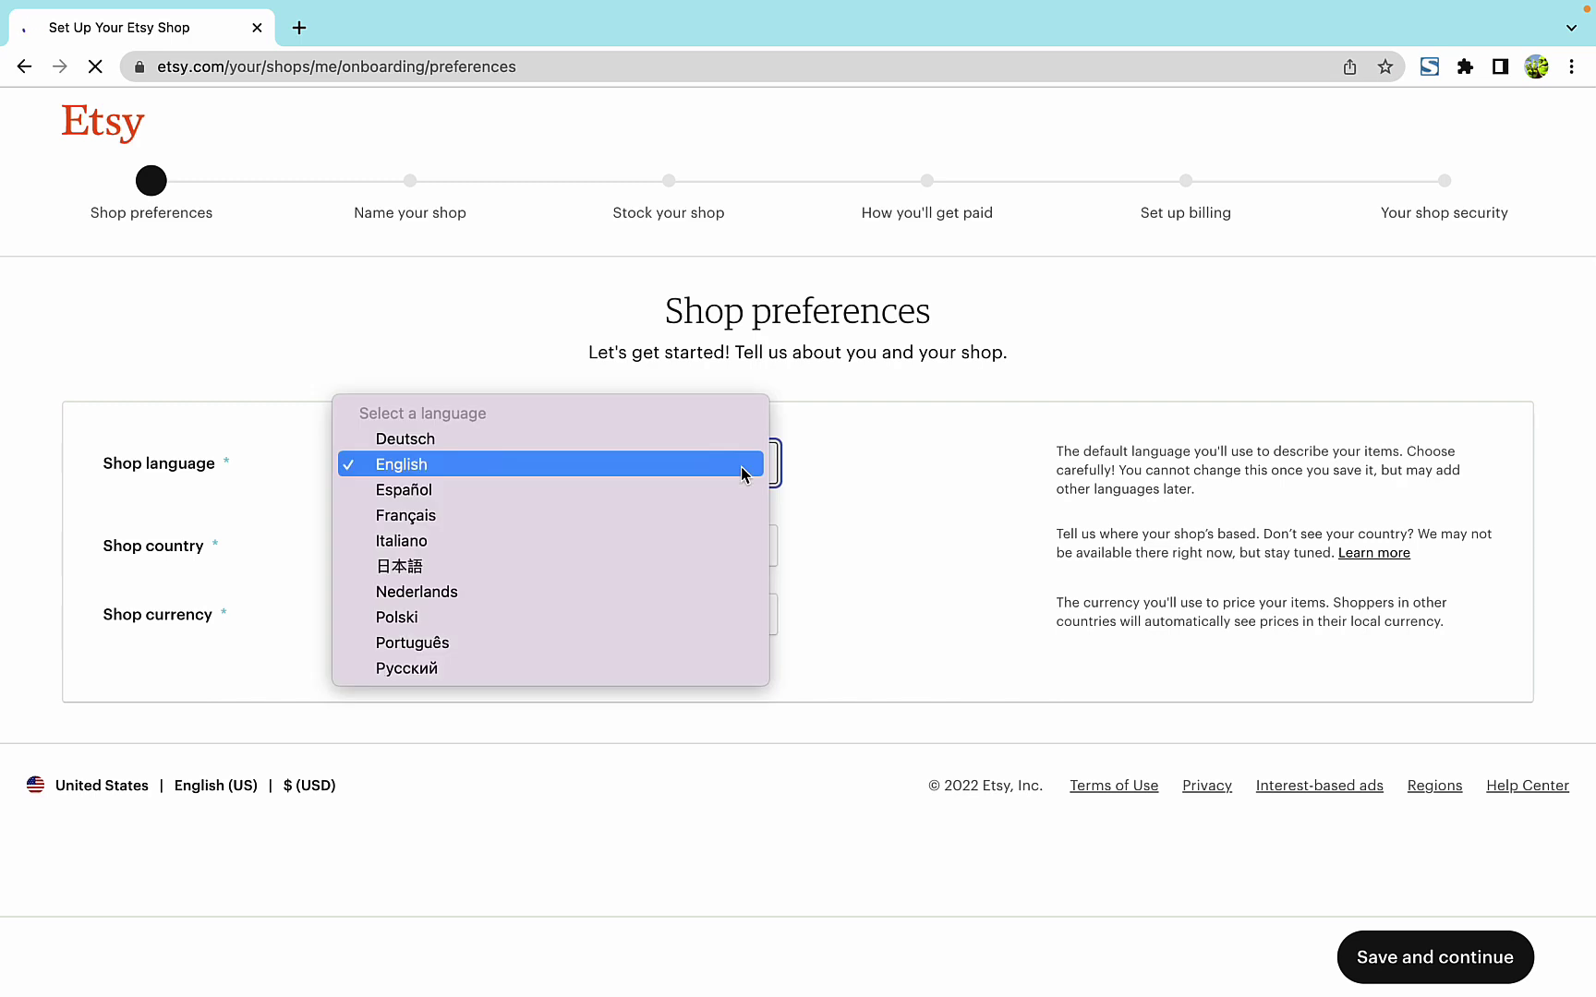
{"action": "left_click", "coordinate": [741, 473]}
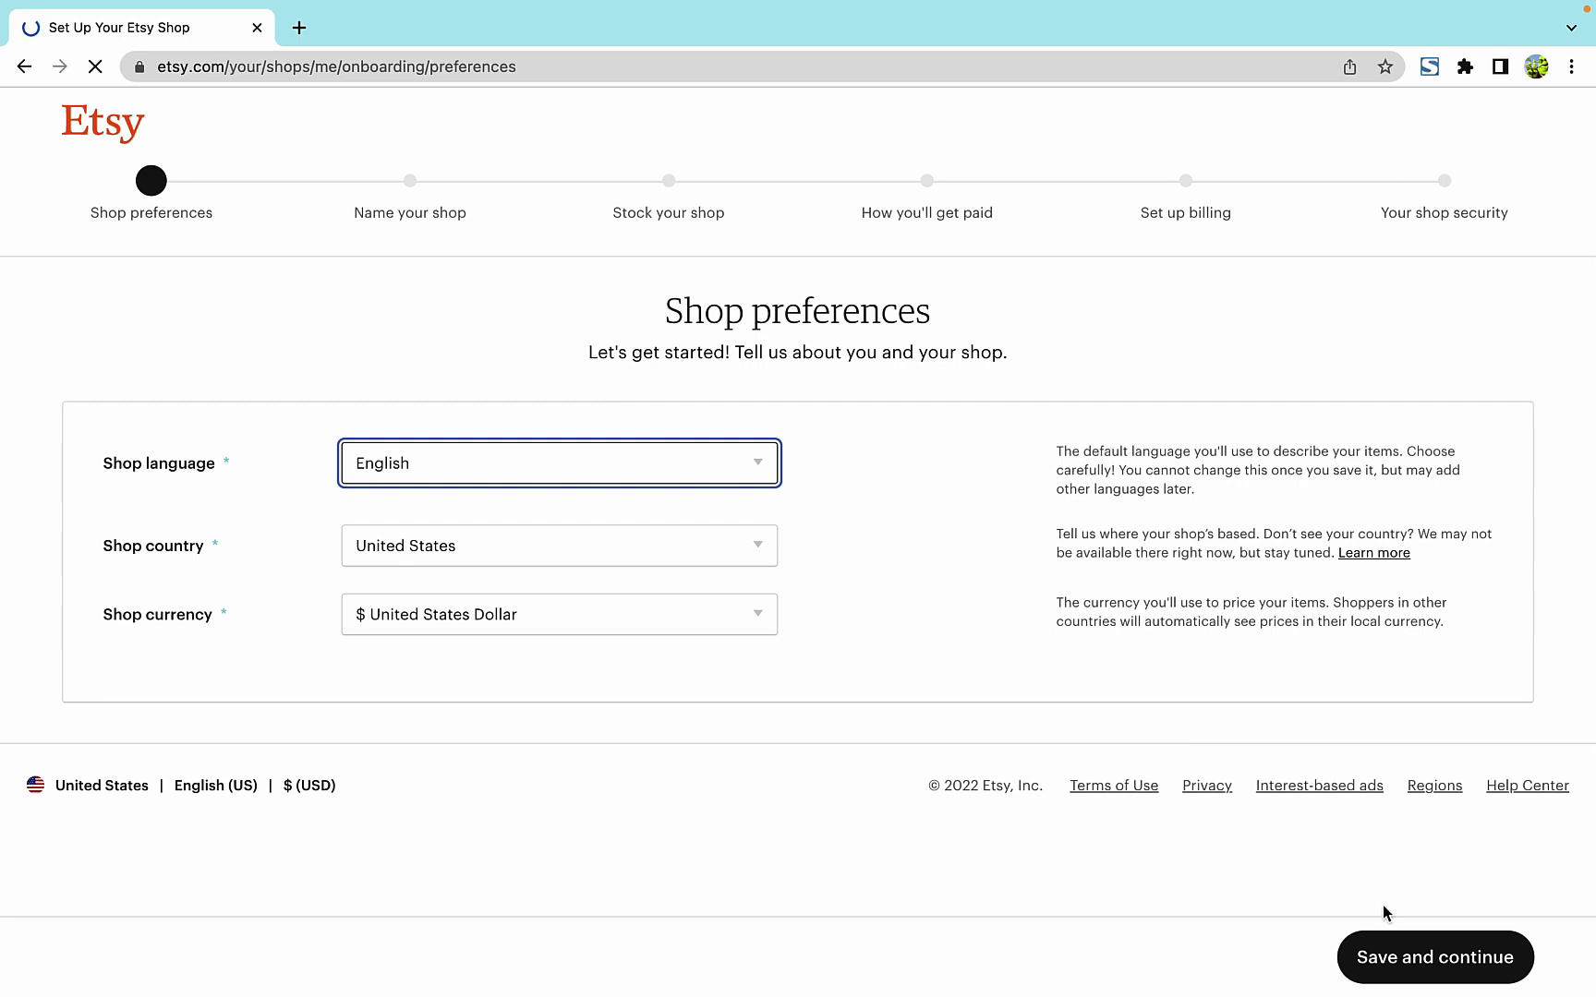
{"action": "left_click", "coordinate": [1392, 966]}
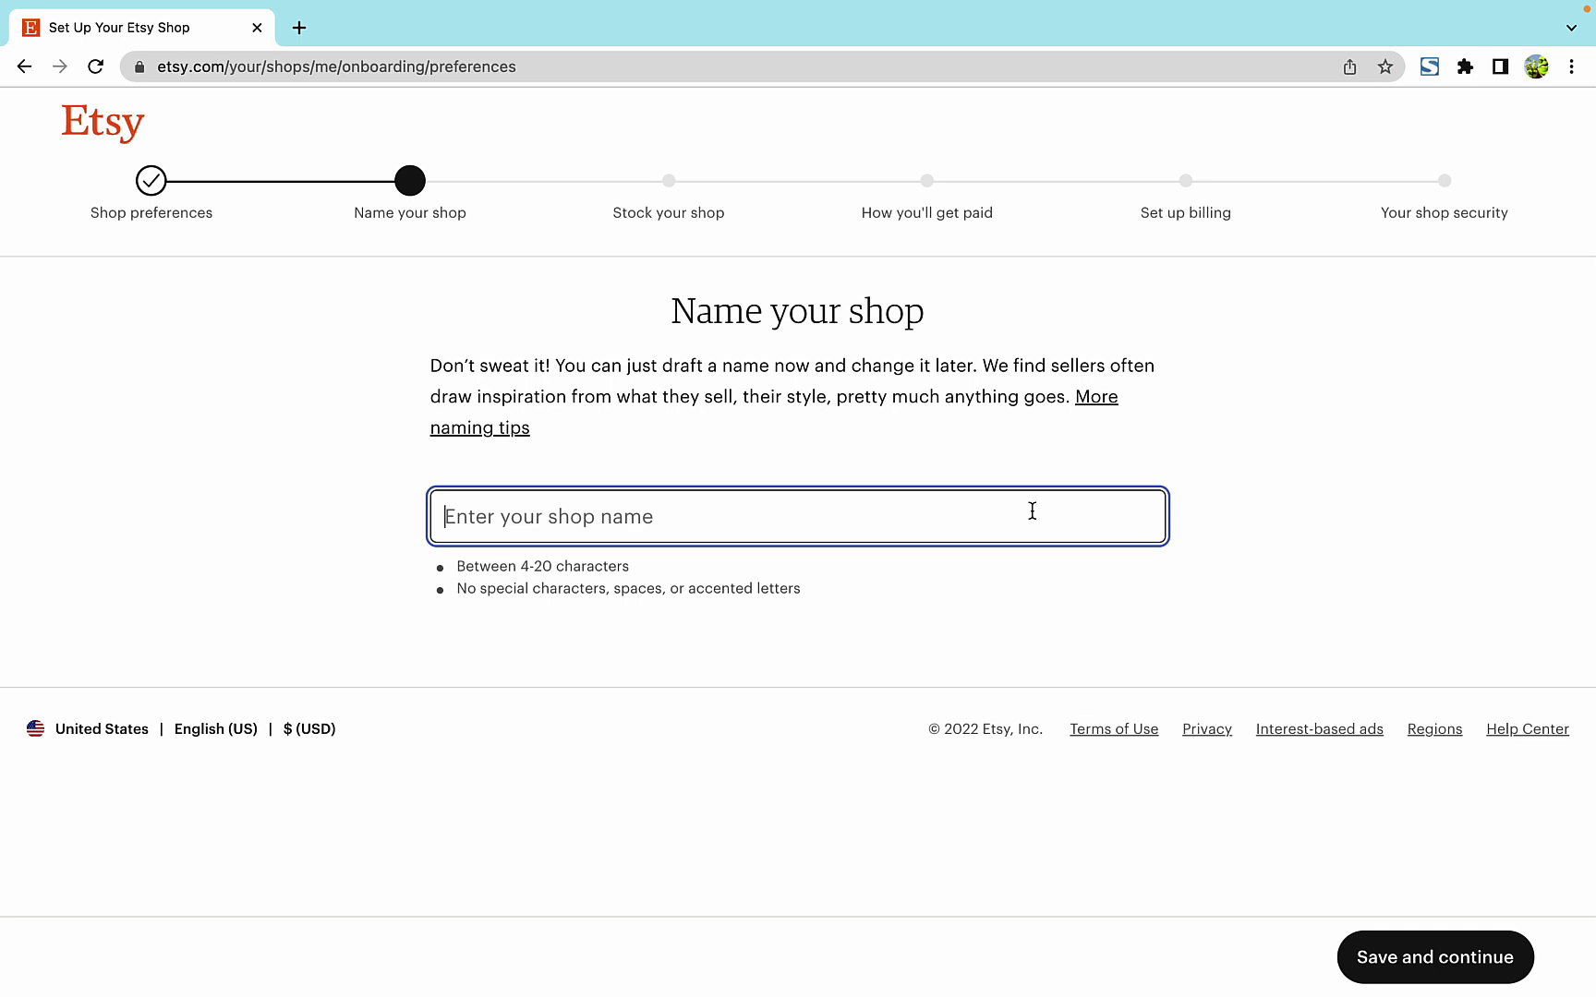
- Name the shop islandmerch2, since islandmerch is taken, and save it
{"action": "type", "text": "island"}
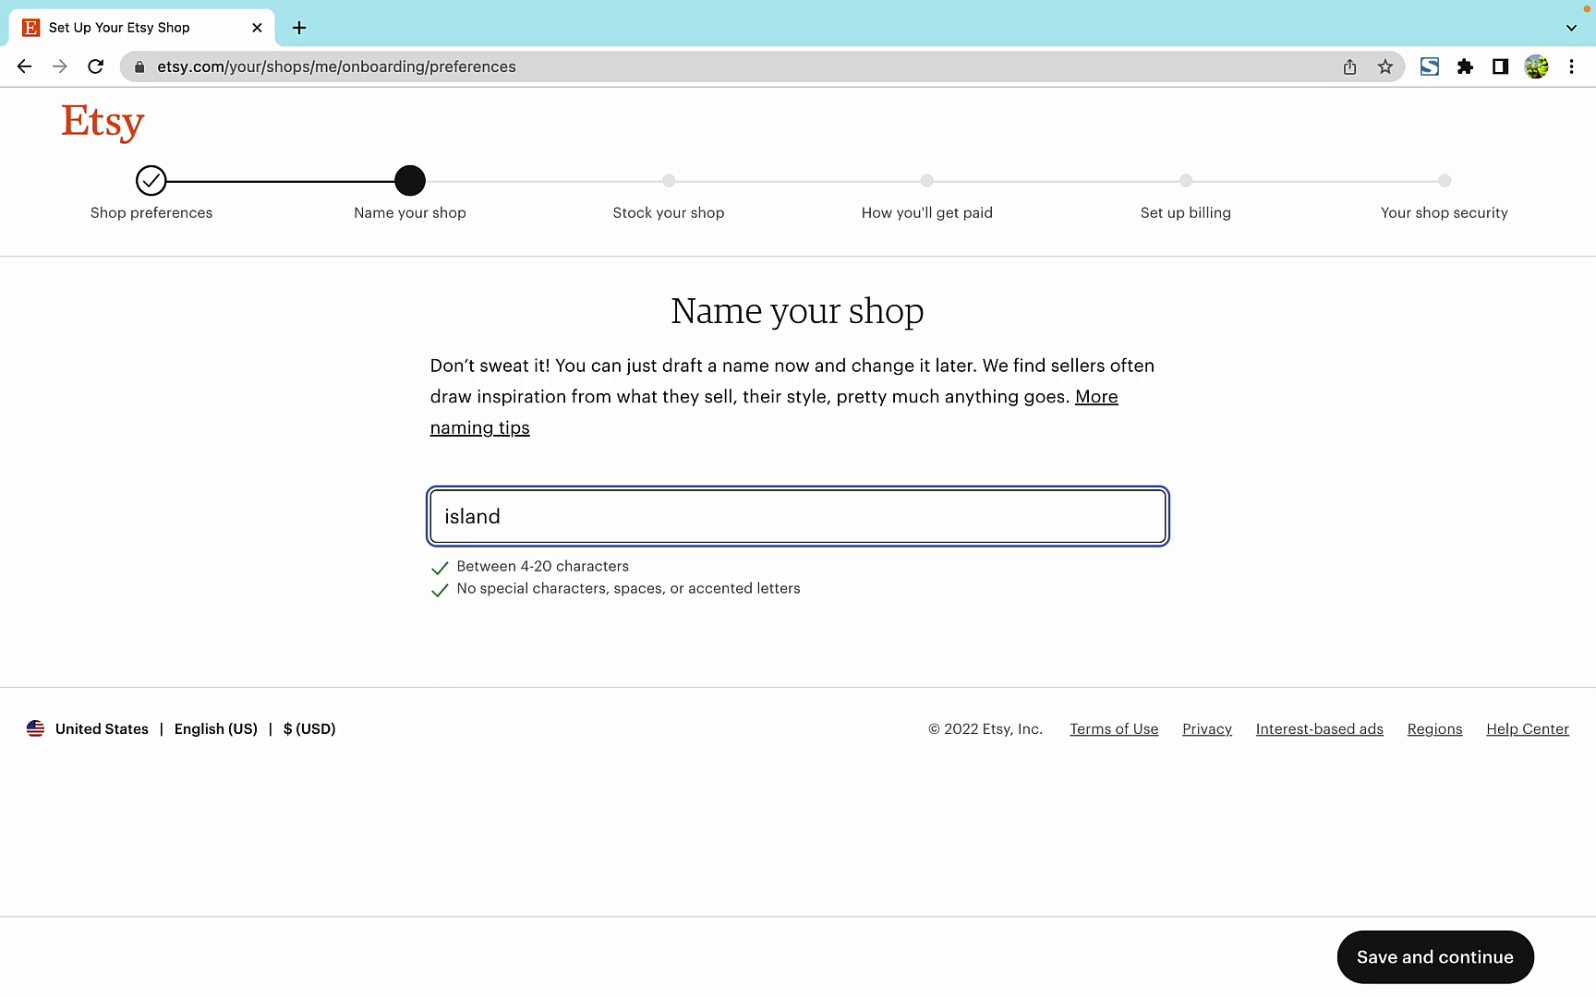
{"action": "type", "text": "merch"}
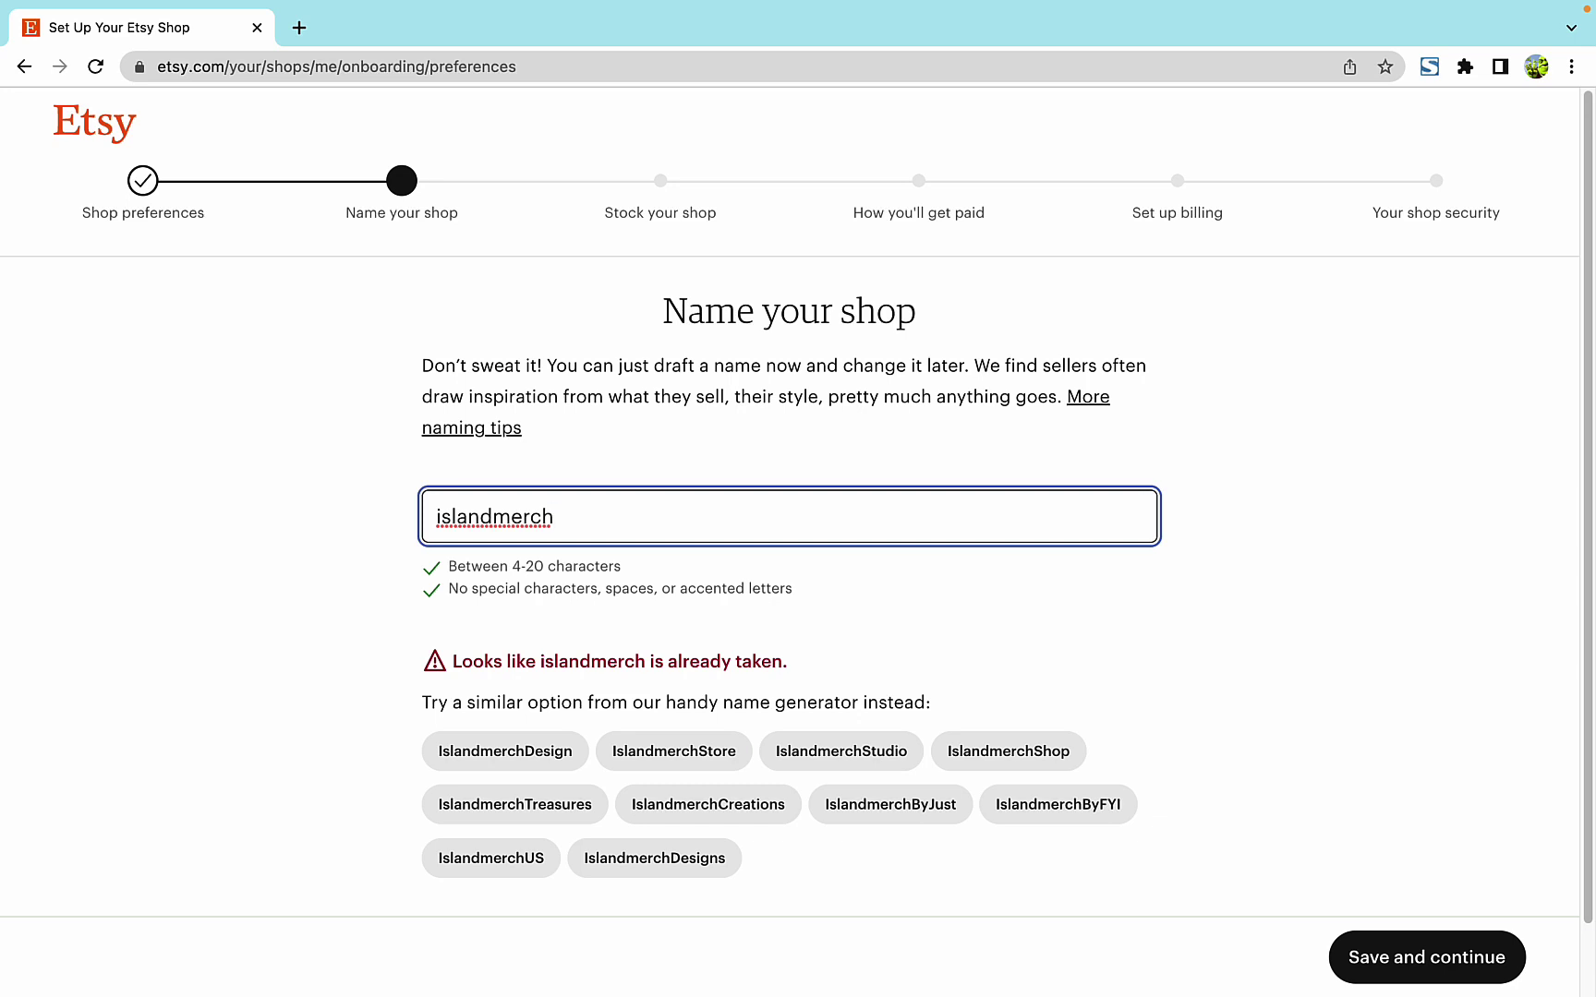
{"action": "type", "text": "2"}
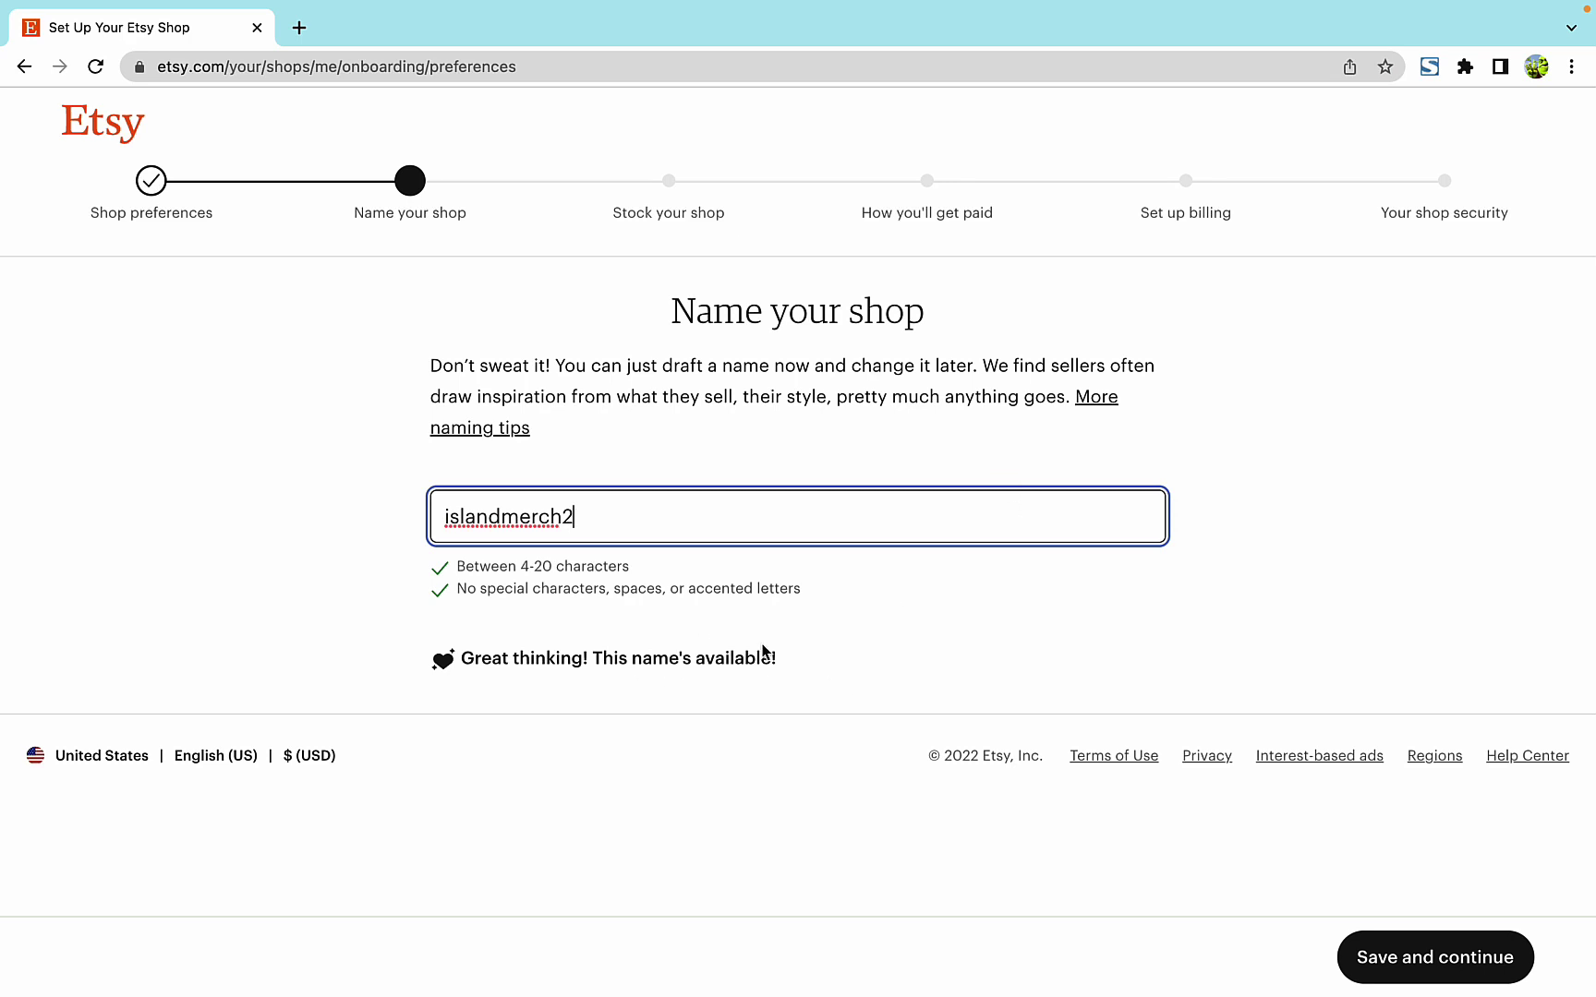
{"action": "left_click", "coordinate": [1410, 954]}
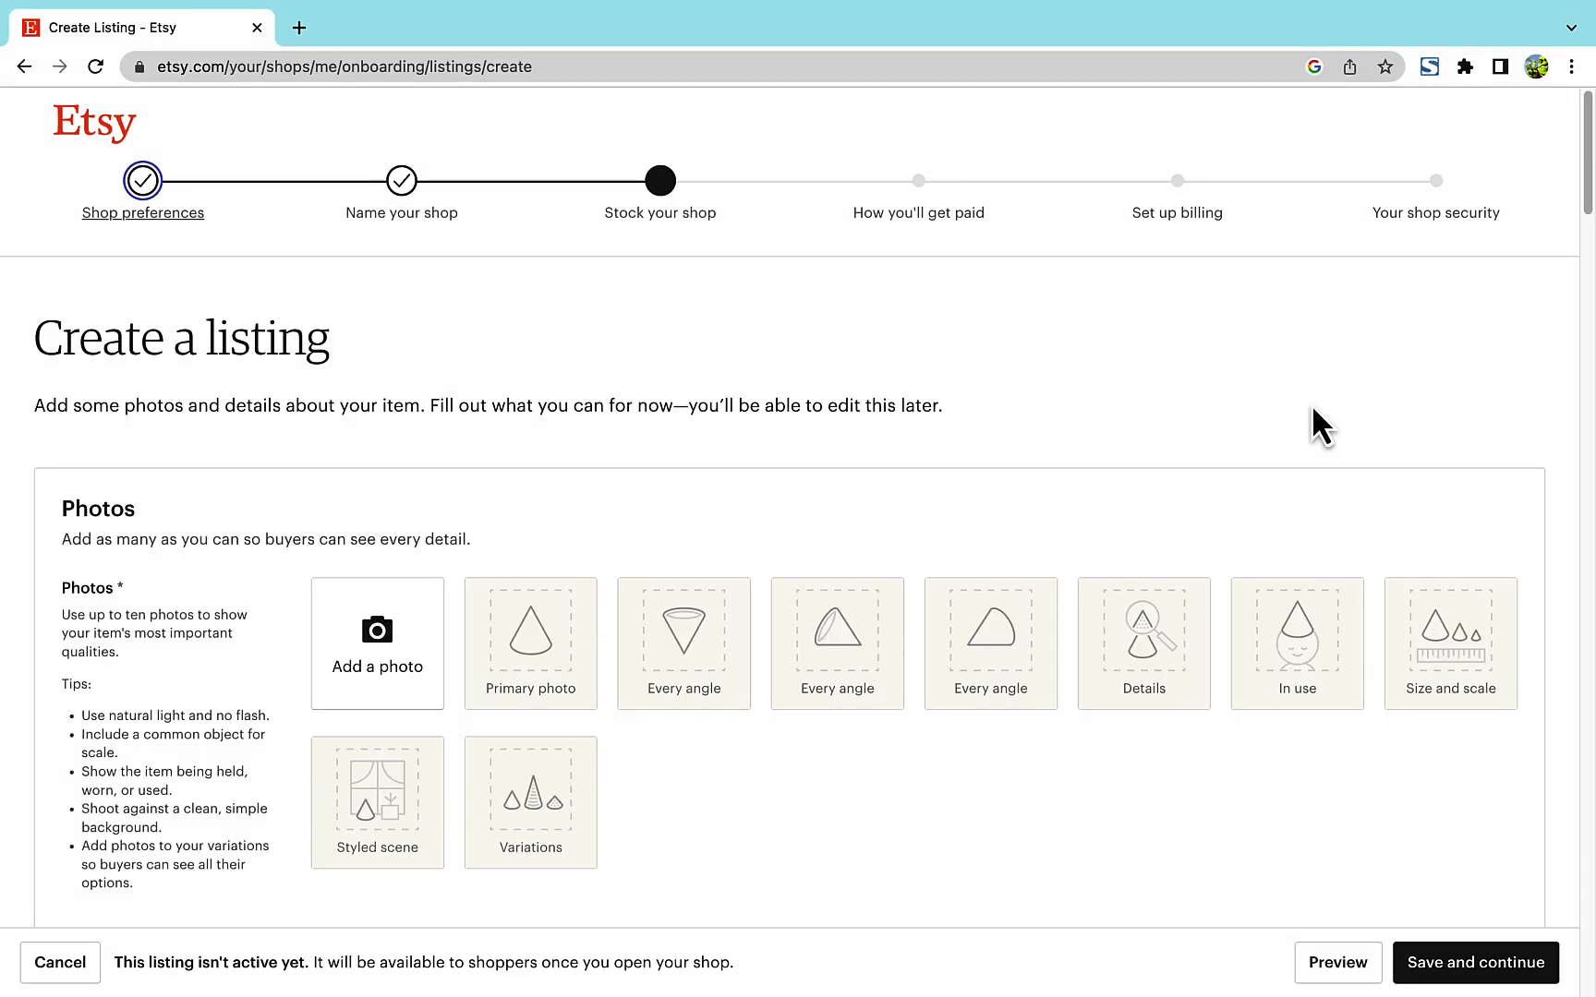
- Upload five T-shirt photos from the etsy folder, starting with girl tshirt.jpeg
{"action": "scroll", "coordinate": [405, 559], "scroll_direction": "down", "scroll_amount": 2}
{"action": "left_click", "coordinate": [400, 553]}
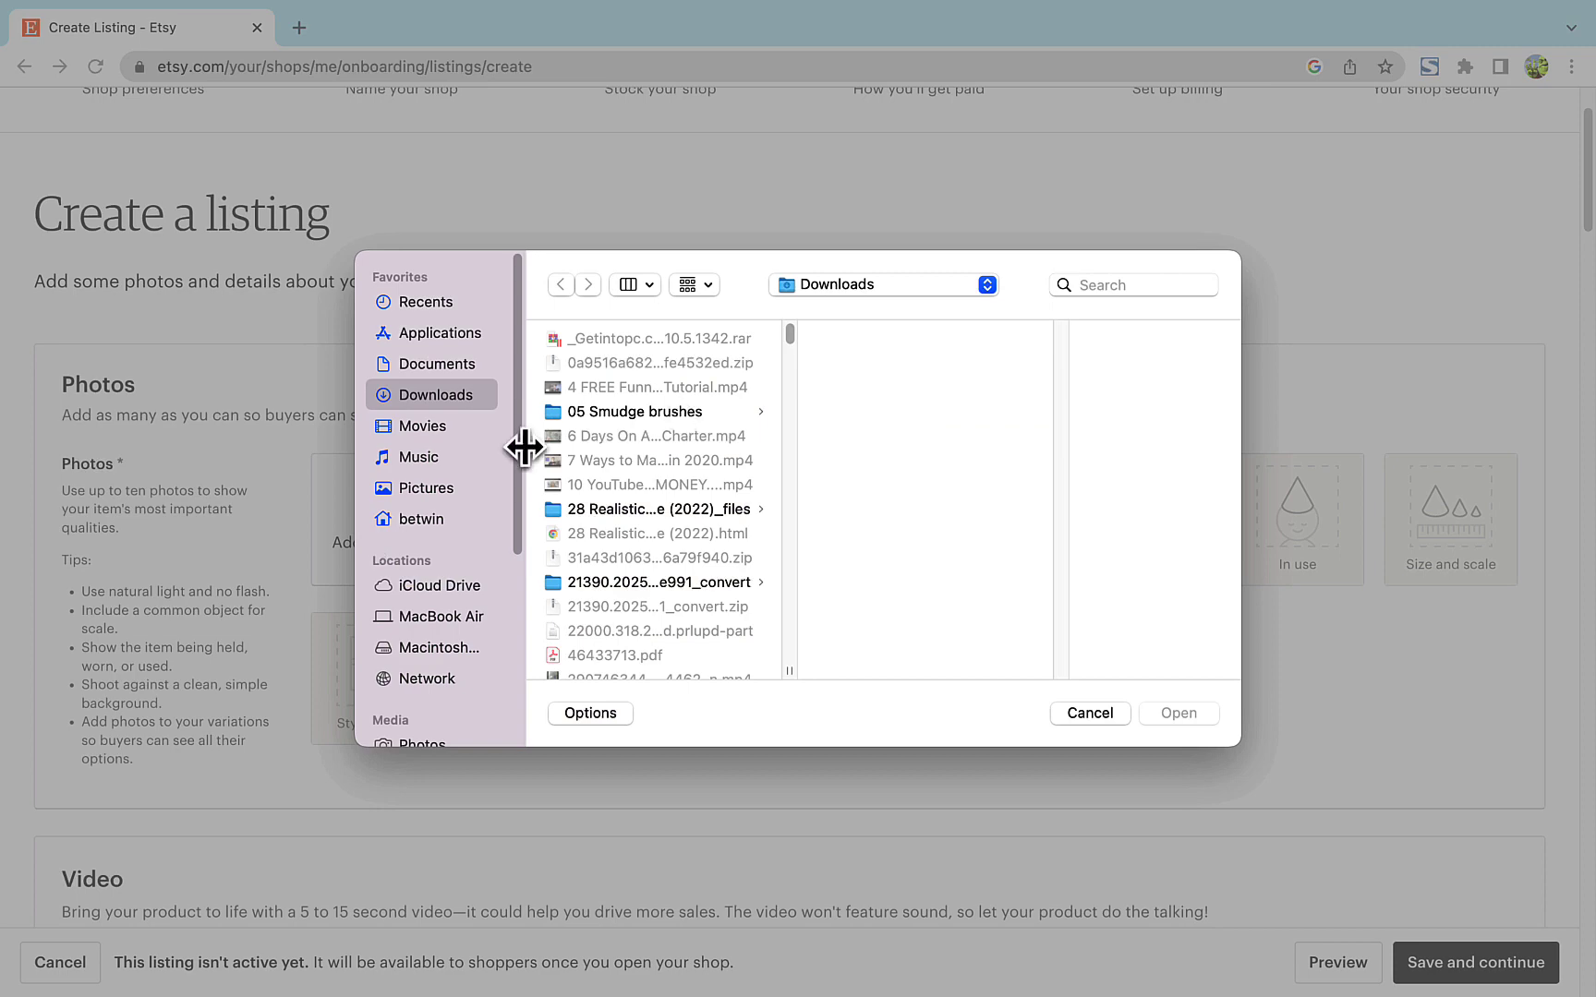
{"action": "scroll", "coordinate": [665, 534], "scroll_direction": "down", "scroll_amount": 6}
{"action": "scroll", "coordinate": [661, 524], "scroll_direction": "down", "scroll_amount": 5}
{"action": "left_click", "coordinate": [586, 483]}
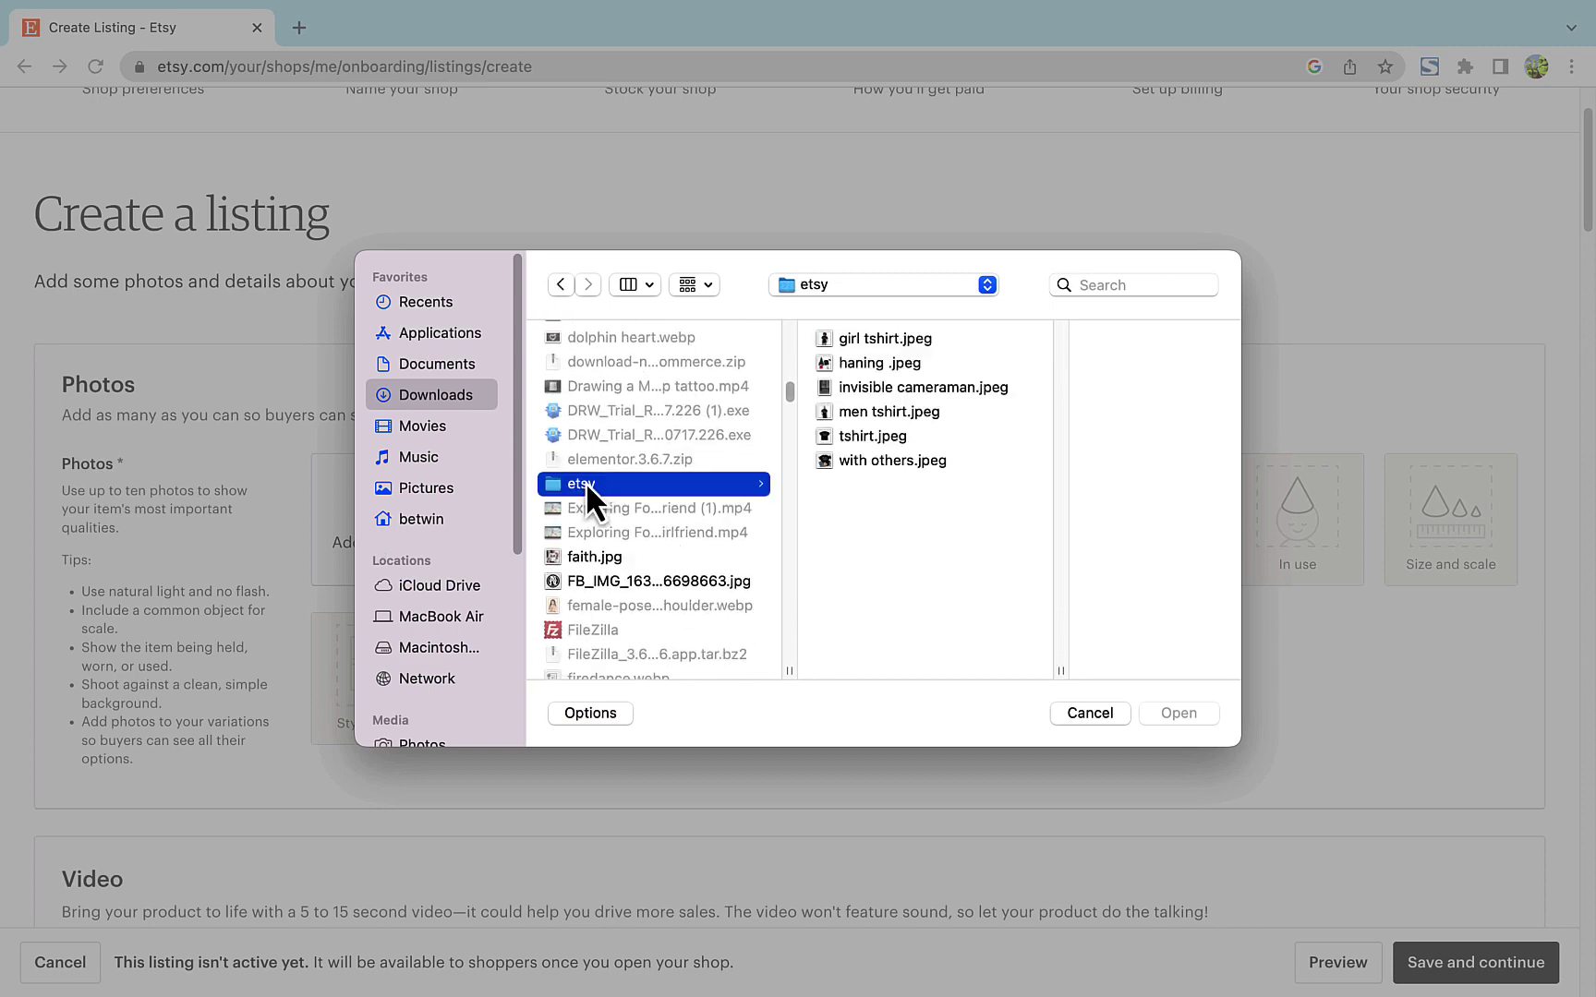
{"action": "left_click", "coordinate": [875, 338]}
{"action": "key", "text": "super+a"}
{"action": "left_click", "coordinate": [831, 541]}
{"action": "left_click", "coordinate": [829, 339]}
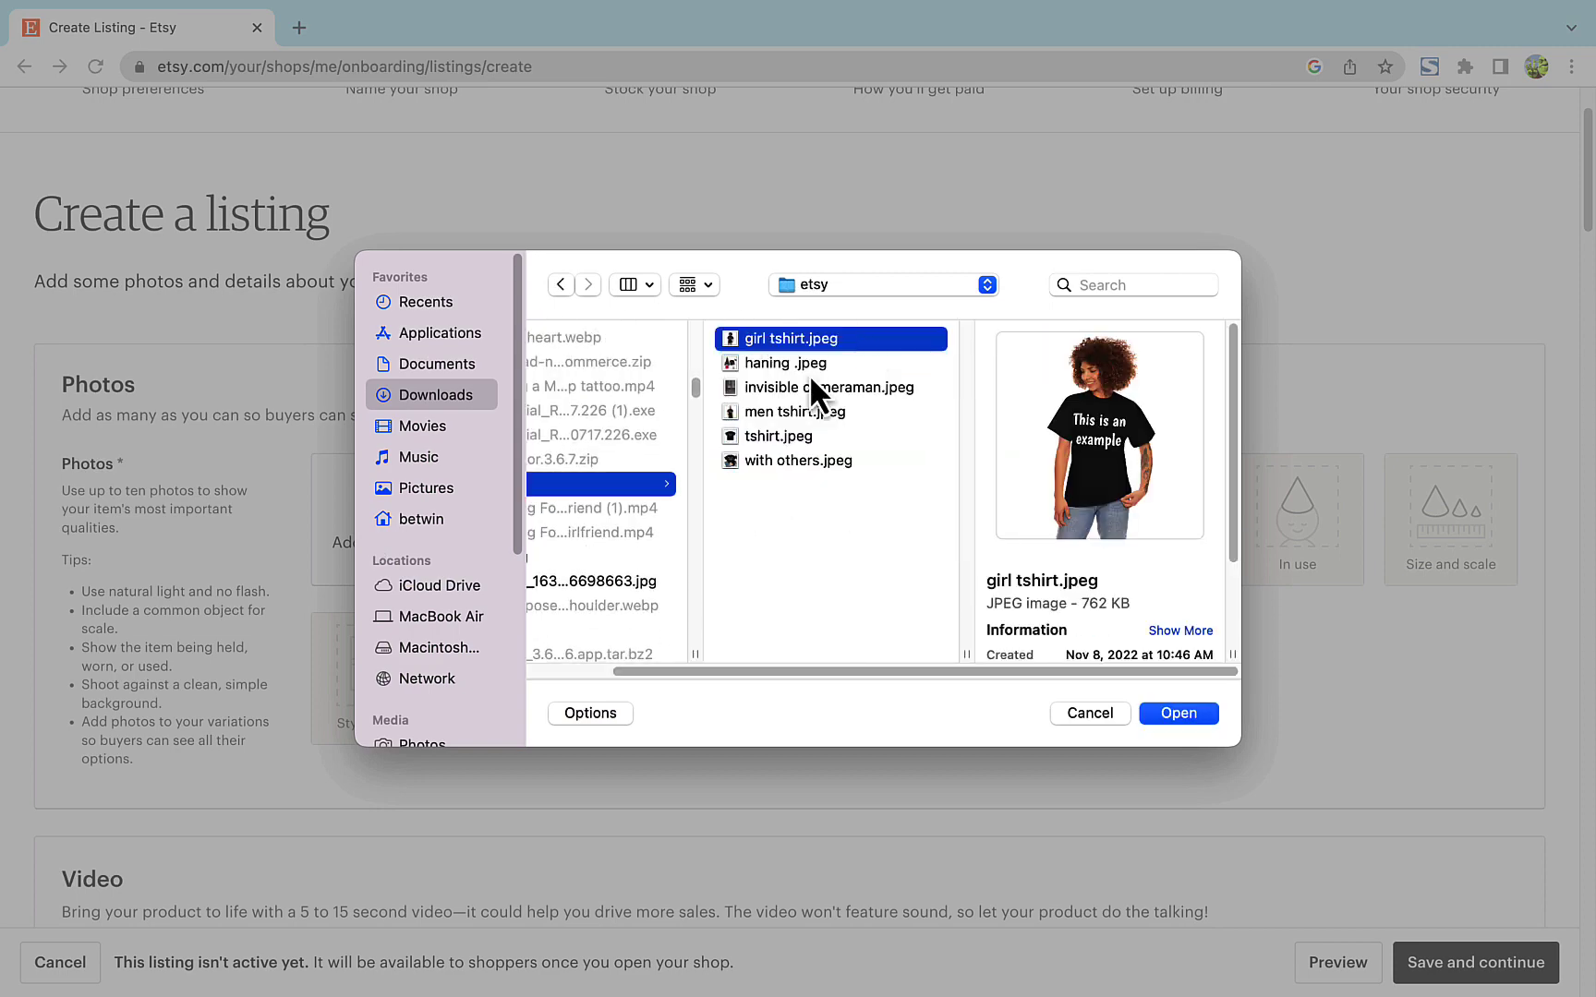
{"action": "left_click", "coordinate": [796, 362]}
{"action": "left_click", "coordinate": [792, 338], "text": "super"}
{"action": "left_click", "coordinate": [785, 436], "text": "super"}
{"action": "left_click", "coordinate": [780, 412], "text": "super"}
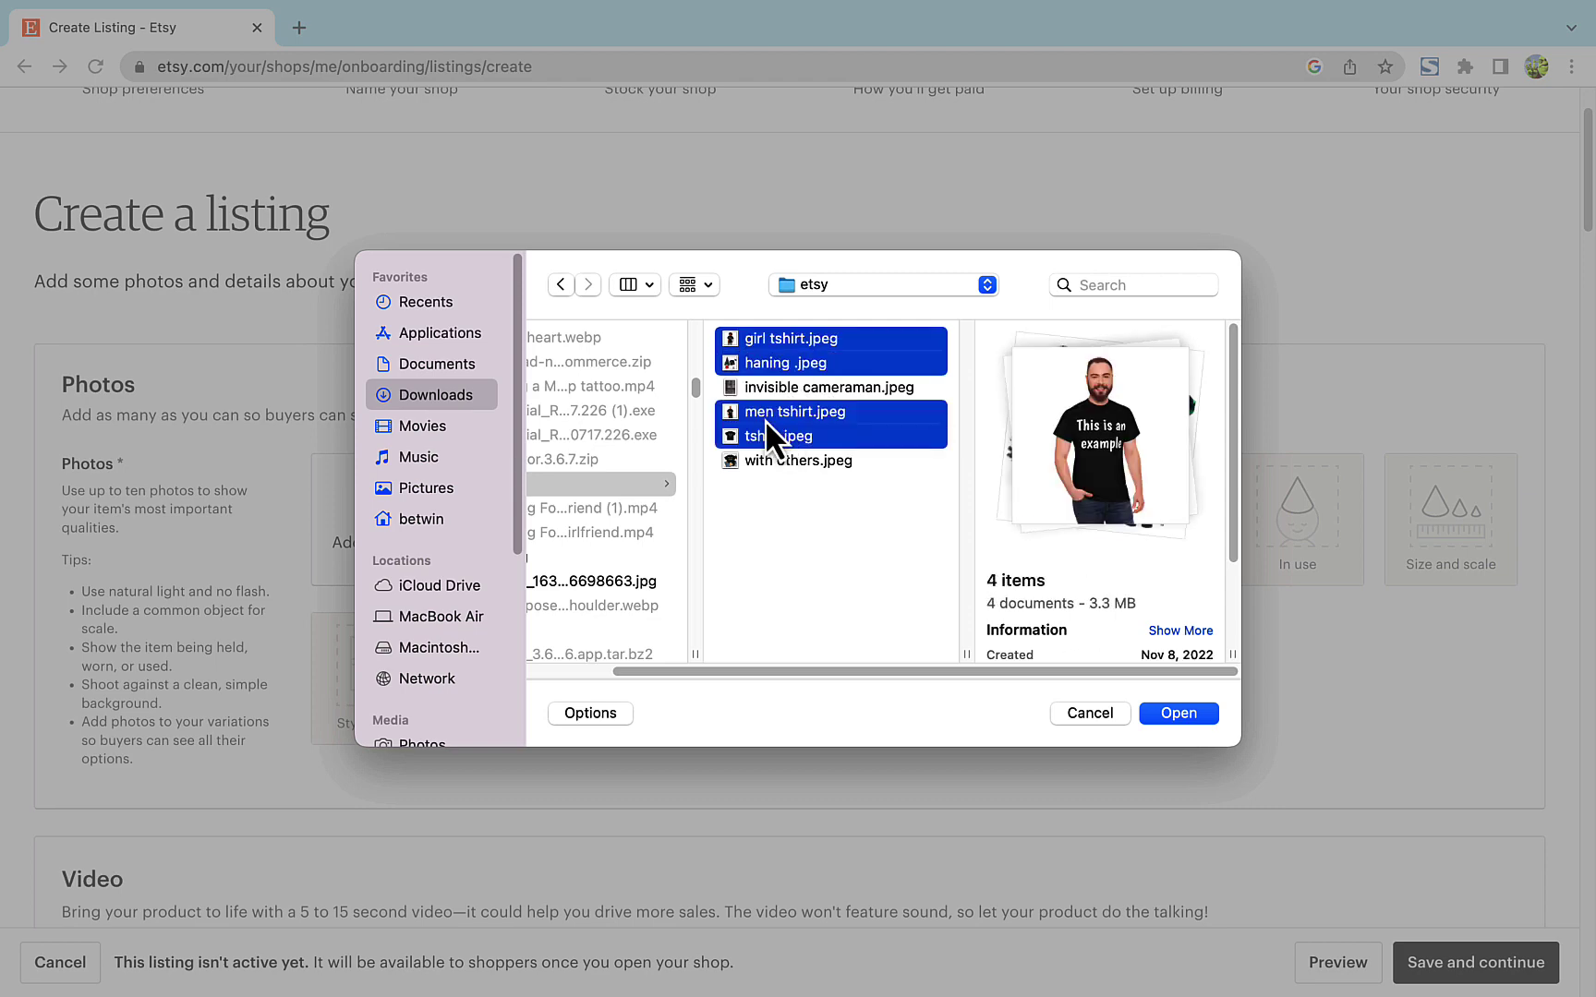
{"action": "left_click", "coordinate": [785, 460], "text": "super"}
{"action": "left_click", "coordinate": [1169, 715]}
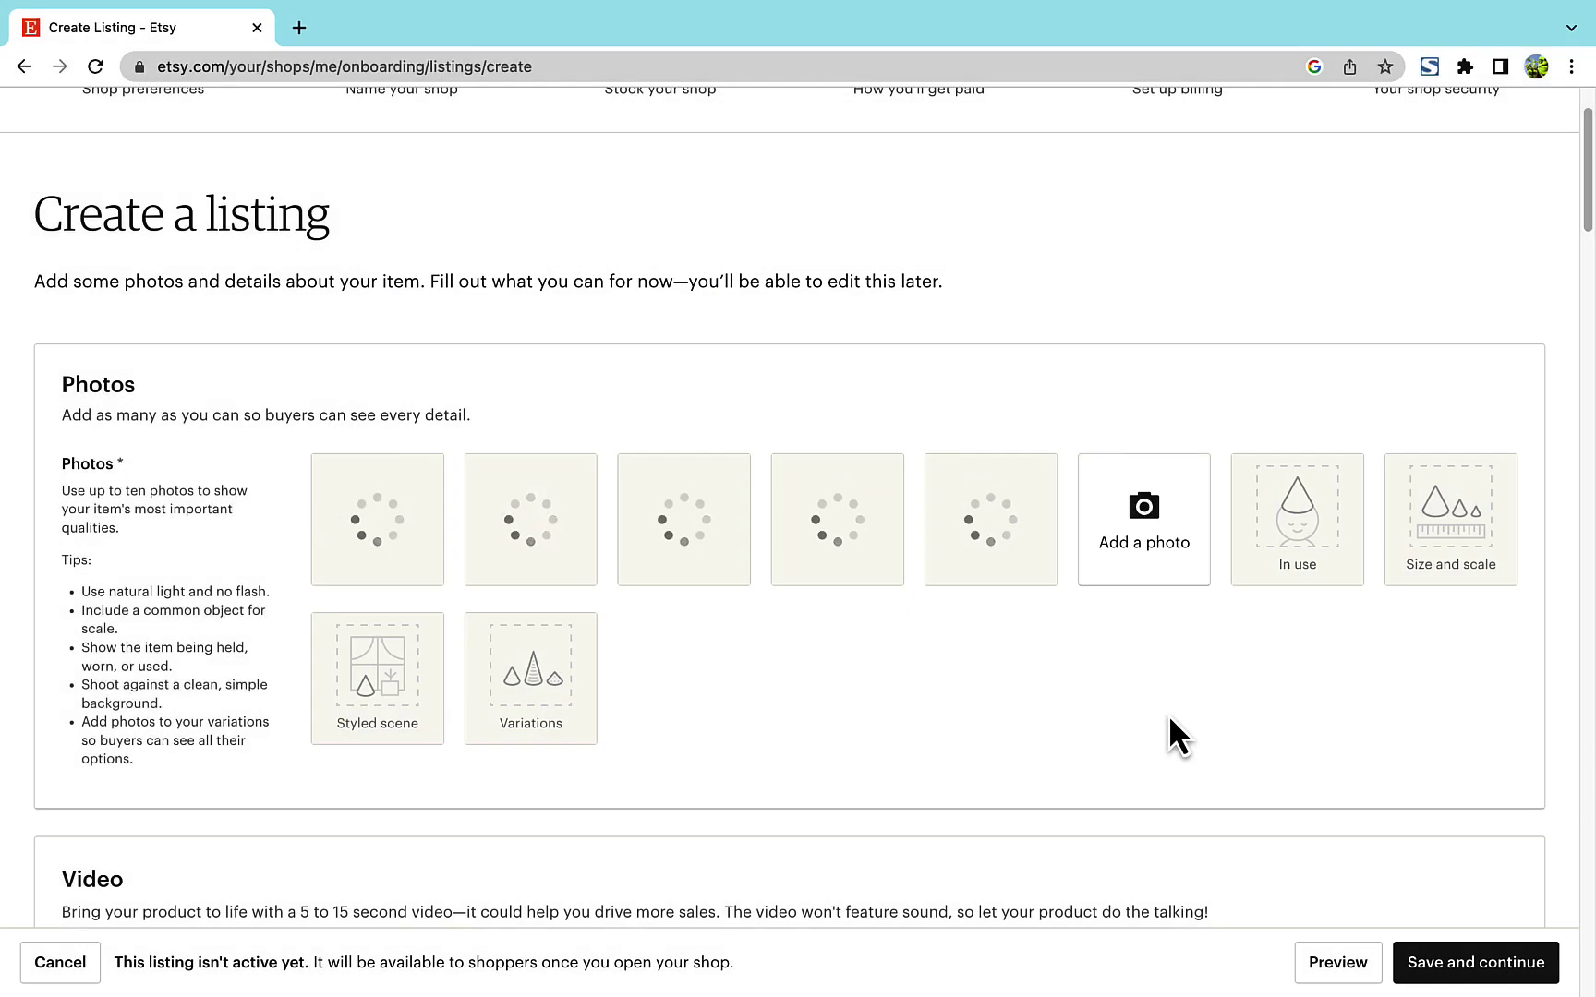
- Zoom the primary photo's thumbnail in, then cancel without saving the adjustment
{"action": "scroll", "coordinate": [1168, 714], "scroll_direction": "up", "scroll_amount": 1}
{"action": "scroll", "coordinate": [1169, 715], "scroll_direction": "down", "scroll_amount": 1}
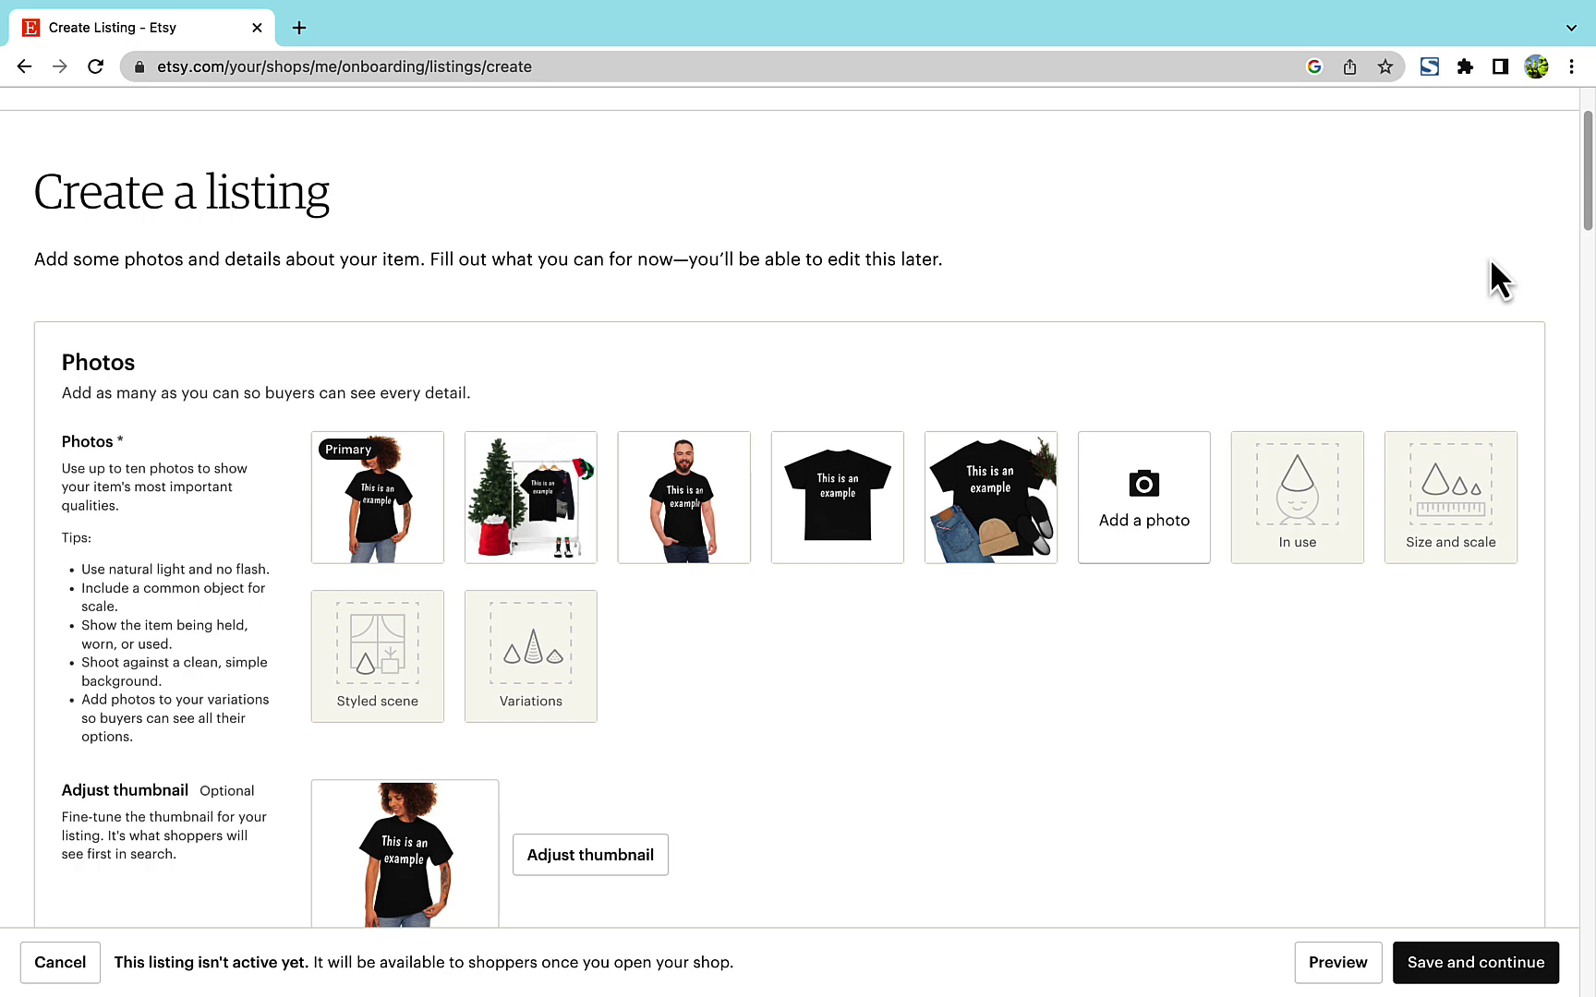
{"action": "scroll", "coordinate": [1489, 258], "scroll_direction": "down", "scroll_amount": 2}
{"action": "left_click", "coordinate": [602, 686]}
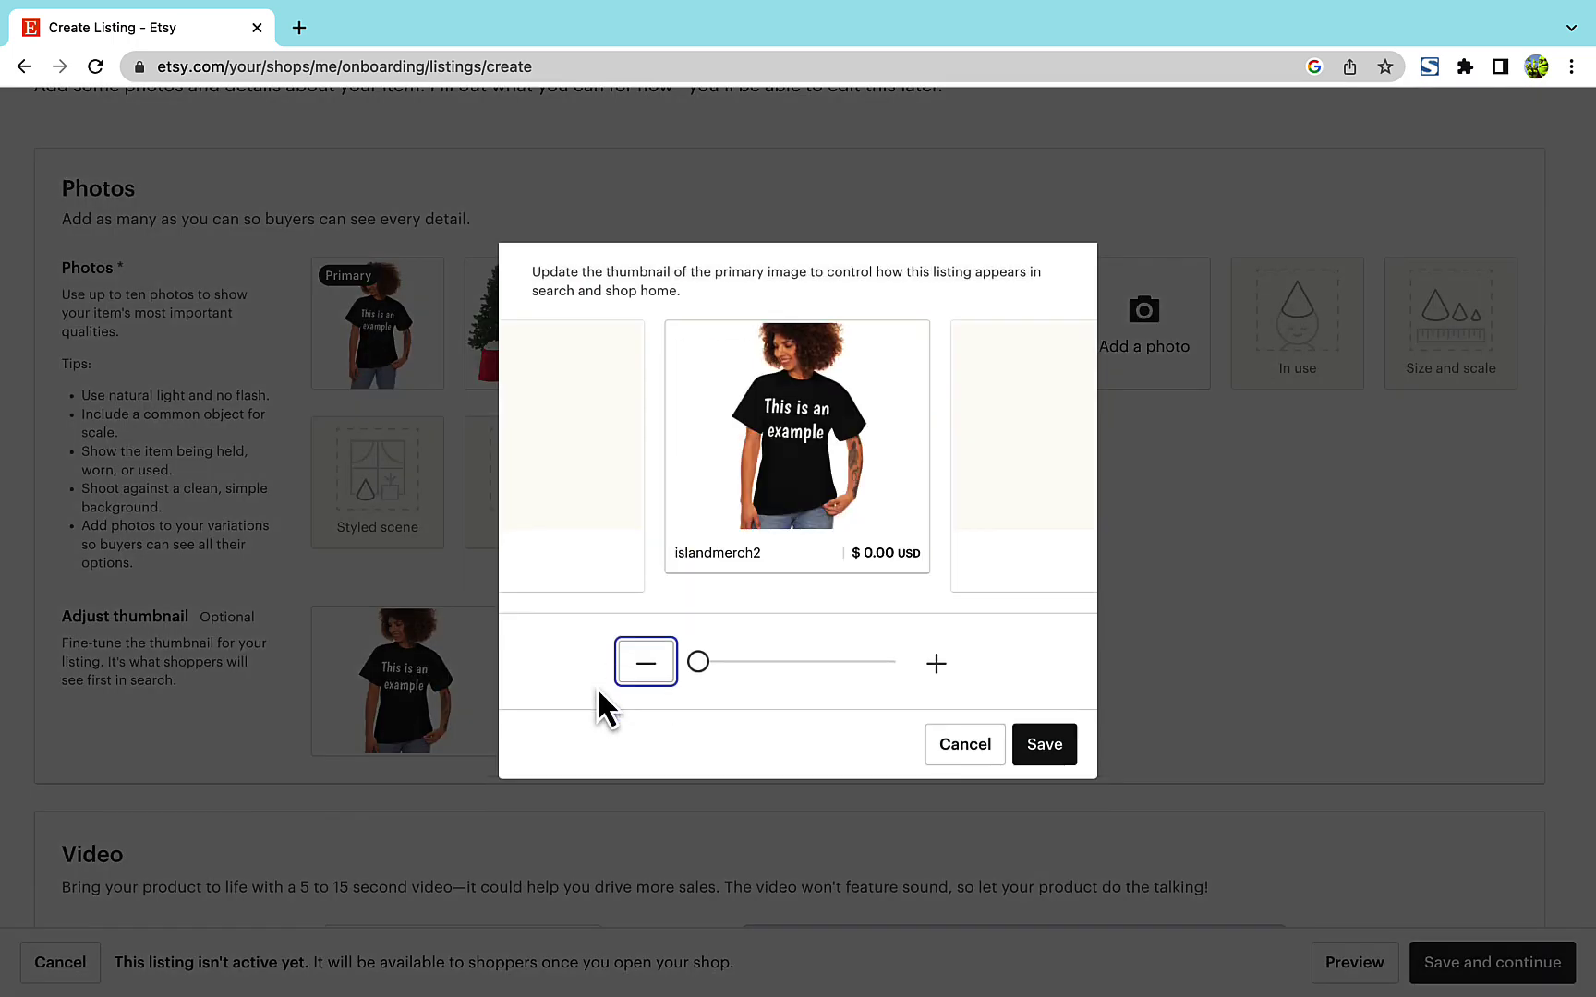
{"action": "left_click", "coordinate": [936, 663]}
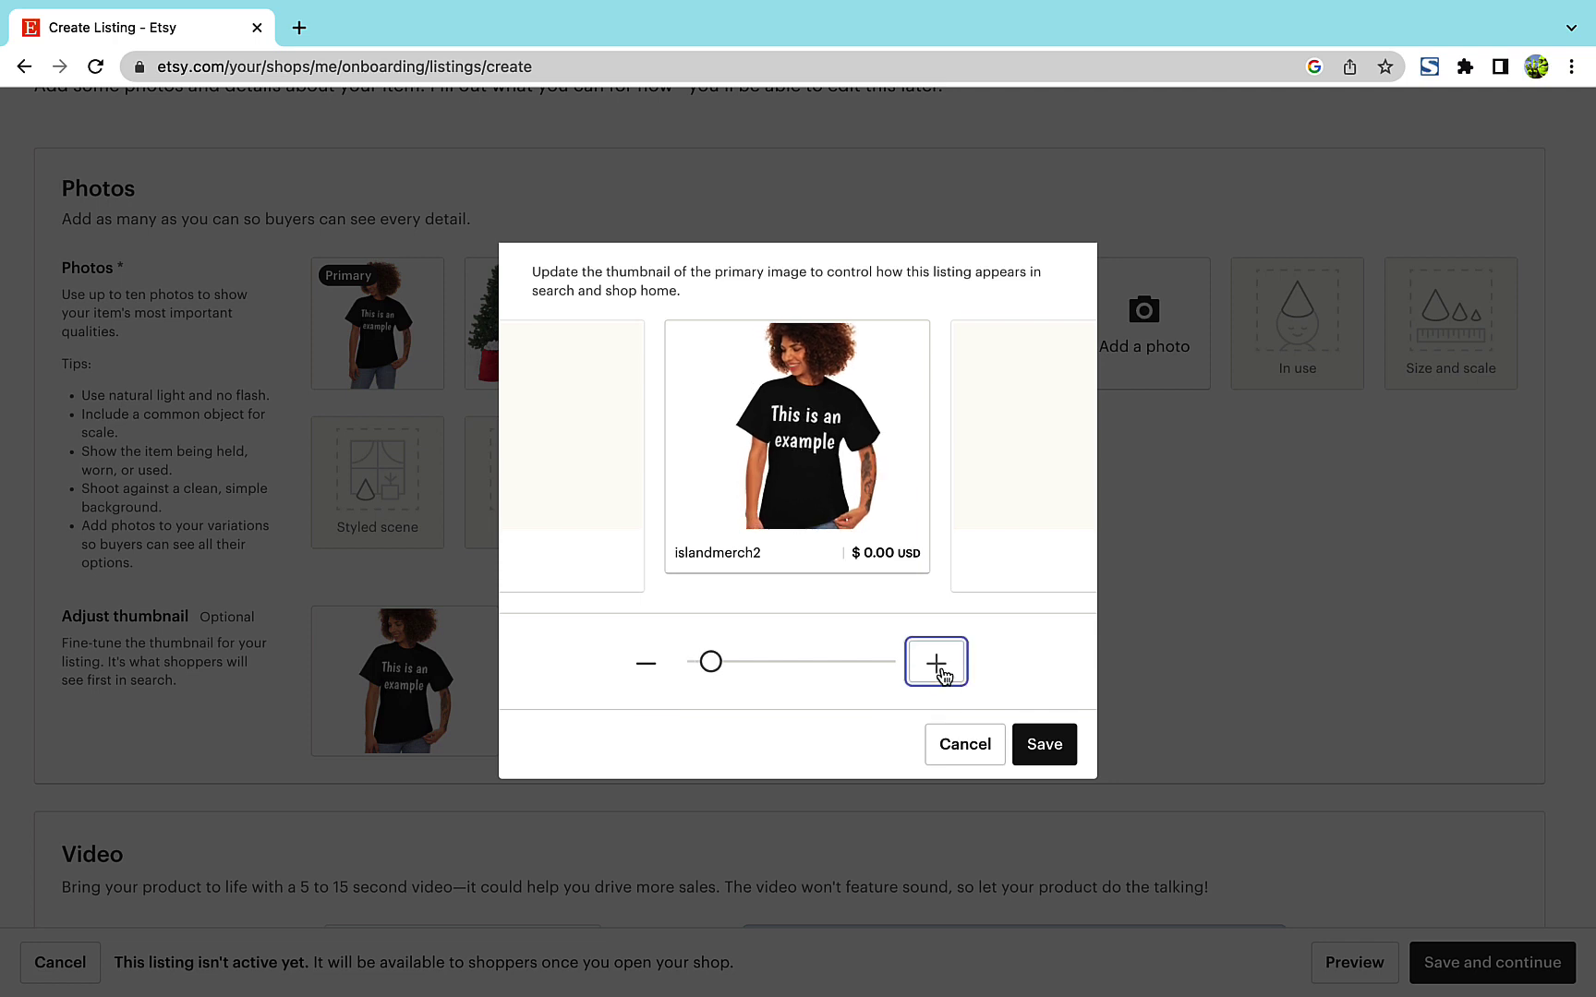
{"action": "left_click", "coordinate": [942, 677]}
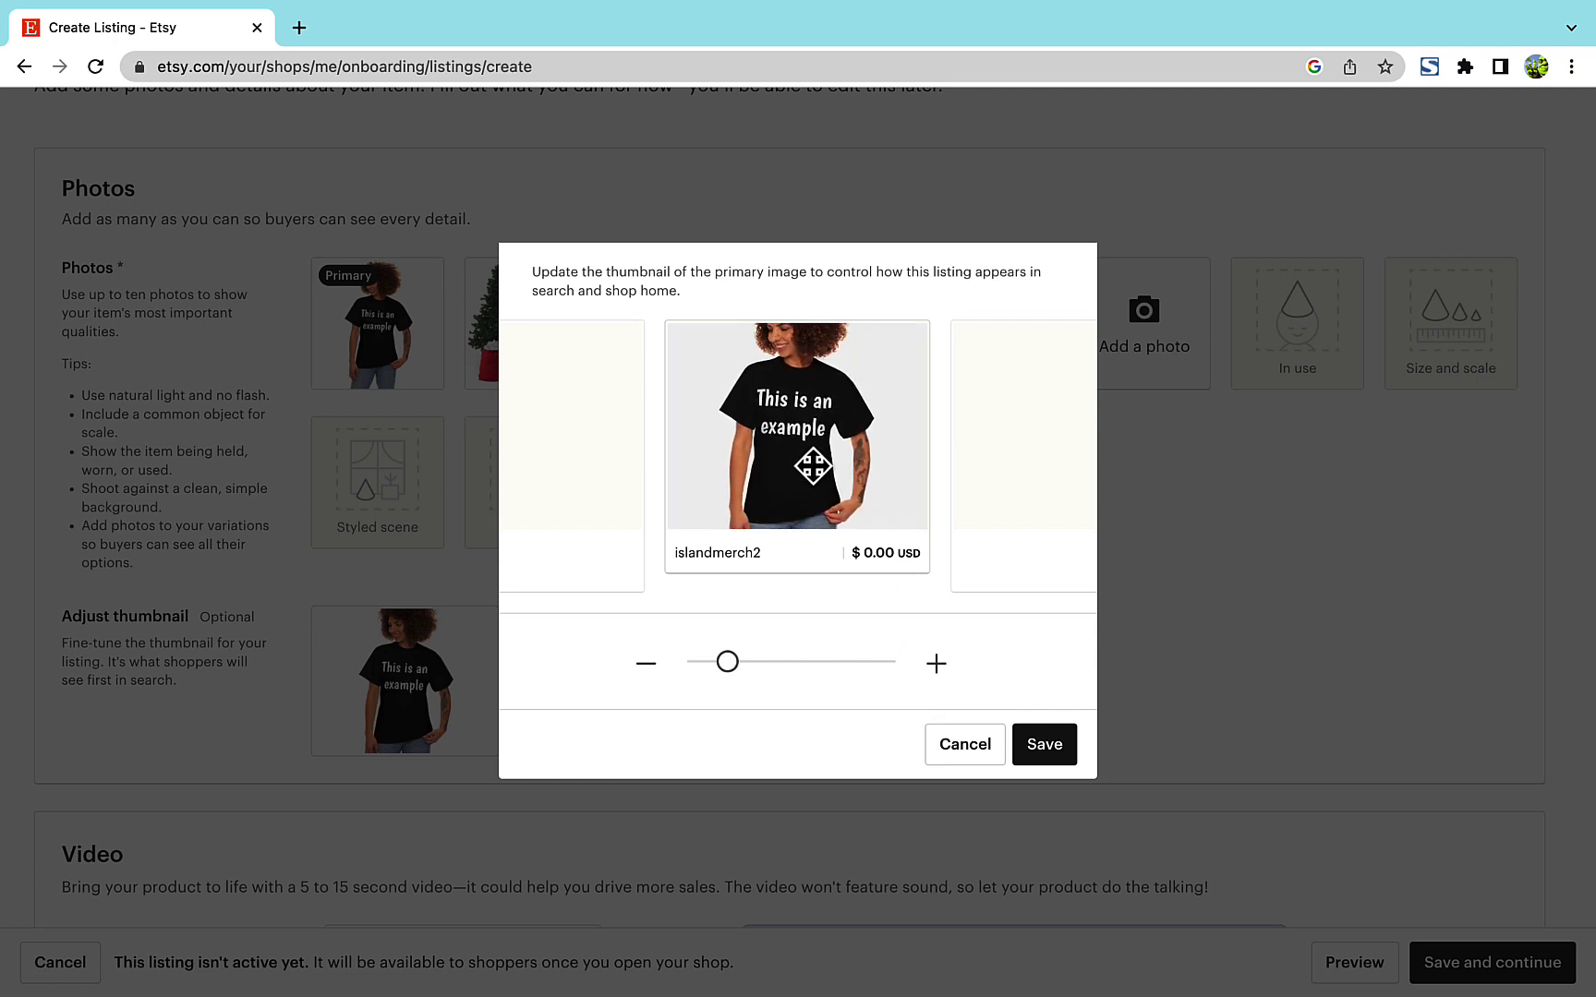
{"action": "left_click", "coordinate": [935, 663]}
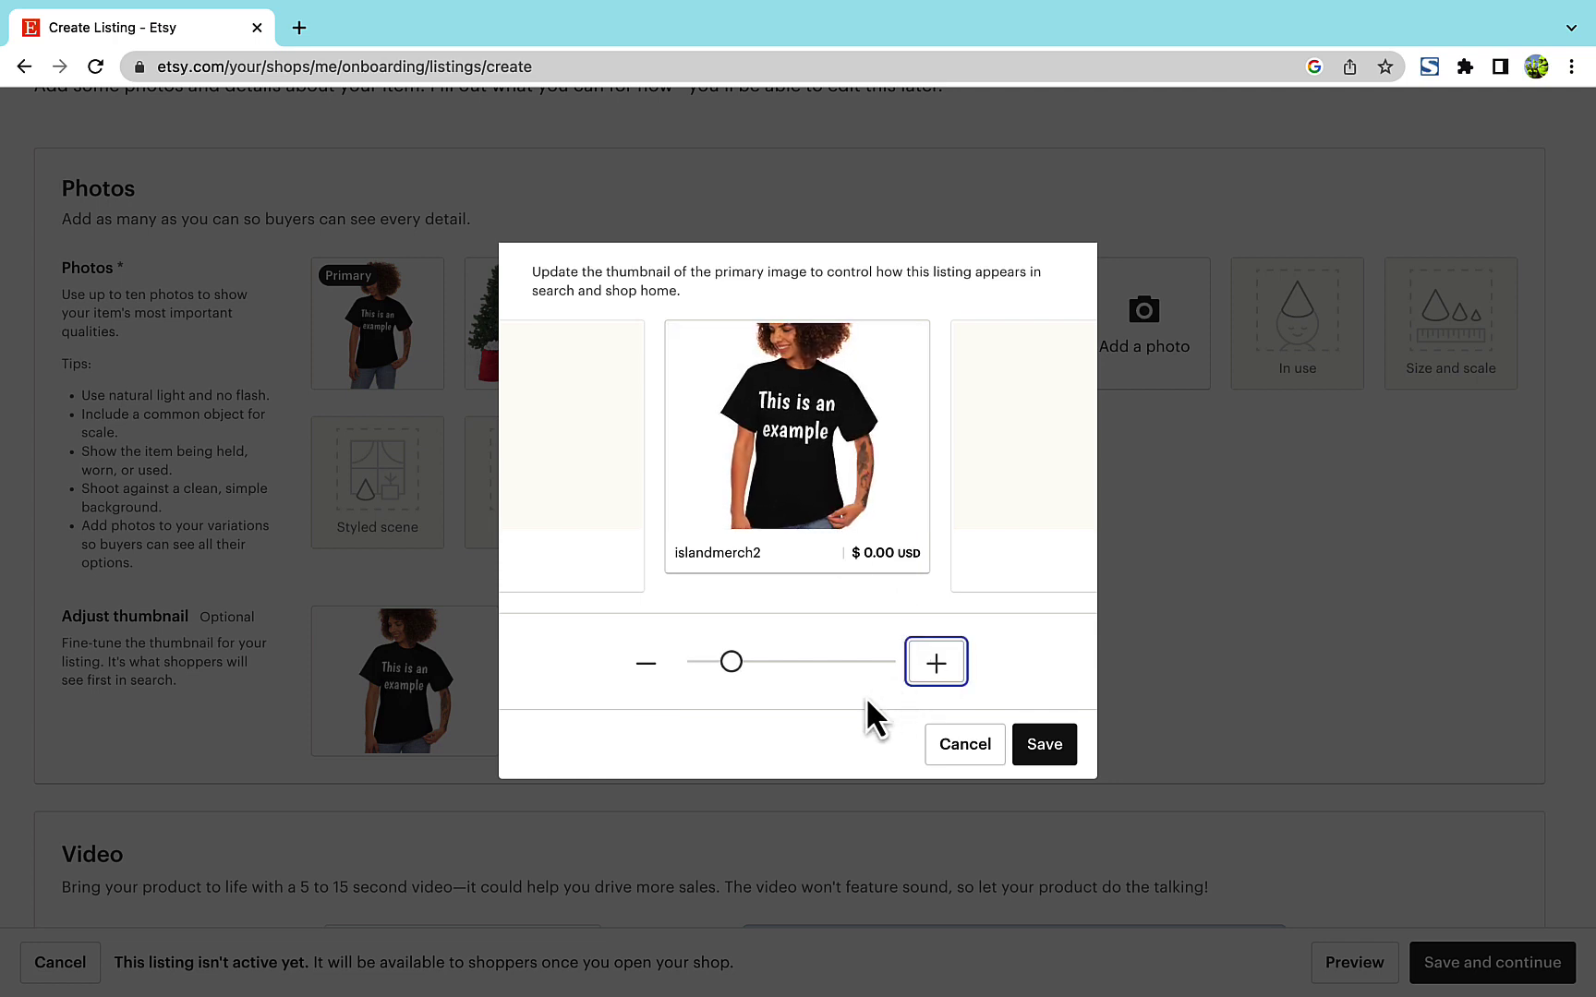
{"action": "left_click", "coordinate": [978, 745]}
{"action": "scroll", "coordinate": [987, 745], "scroll_direction": "down", "scroll_amount": 6}
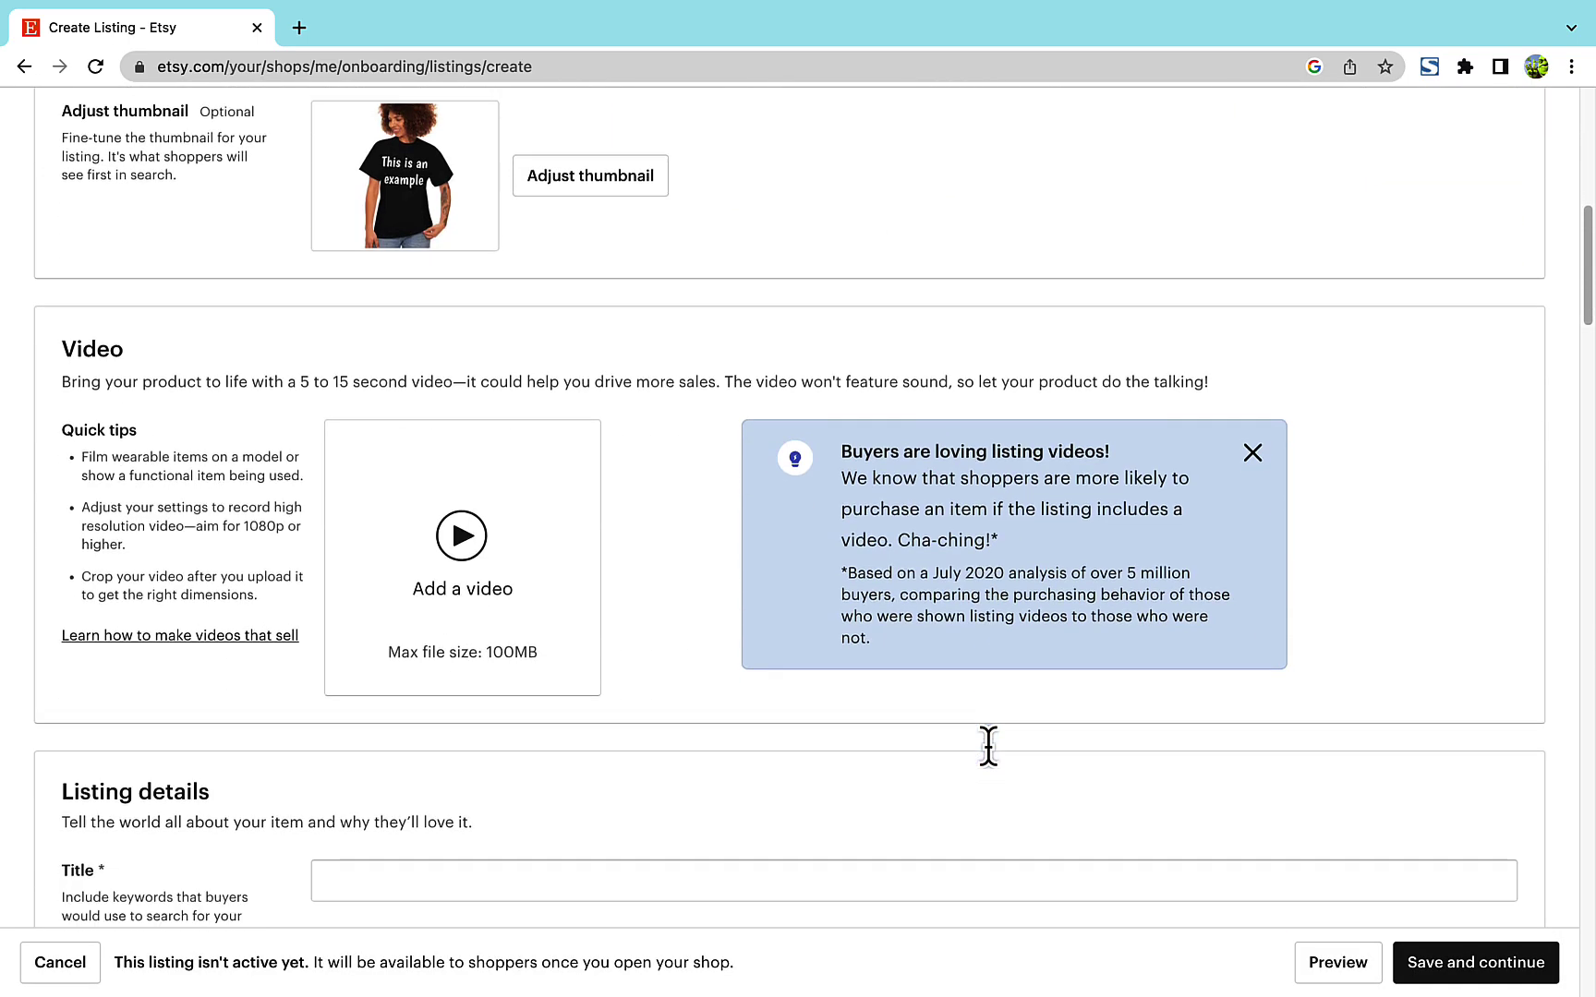
- Title the listing 'Black Tshirt' and set I did, A finished product, made 2020 - 2022
{"action": "scroll", "coordinate": [987, 746], "scroll_direction": "down", "scroll_amount": 2}
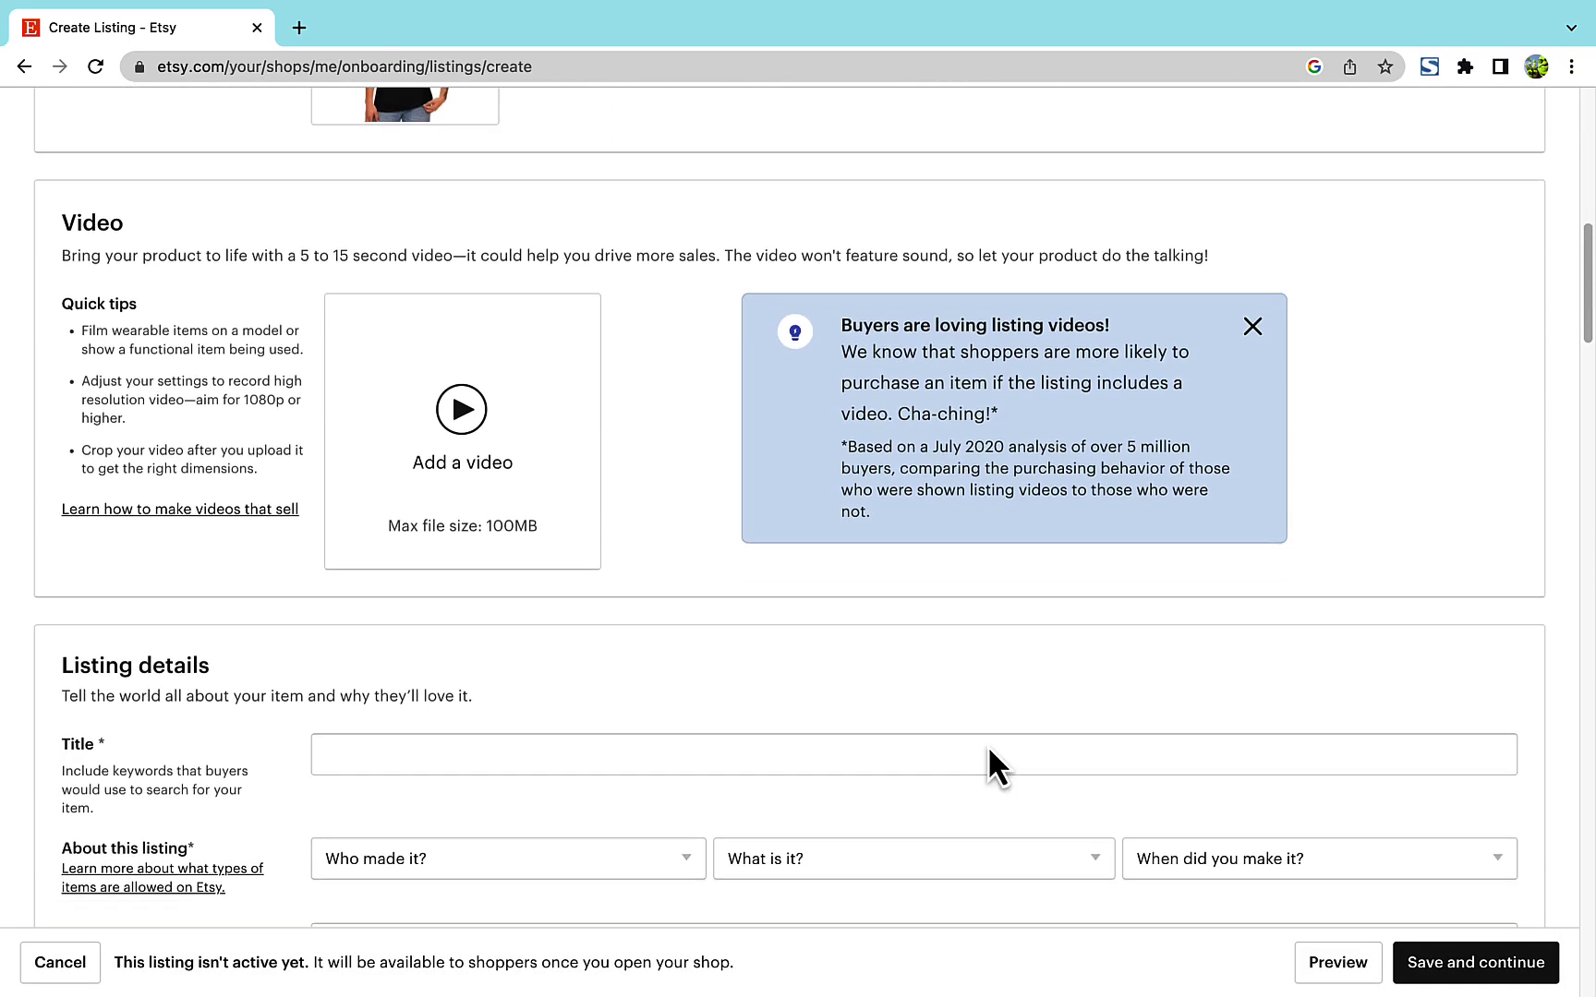
{"action": "left_click", "coordinate": [739, 628]}
{"action": "type", "text": "B"}
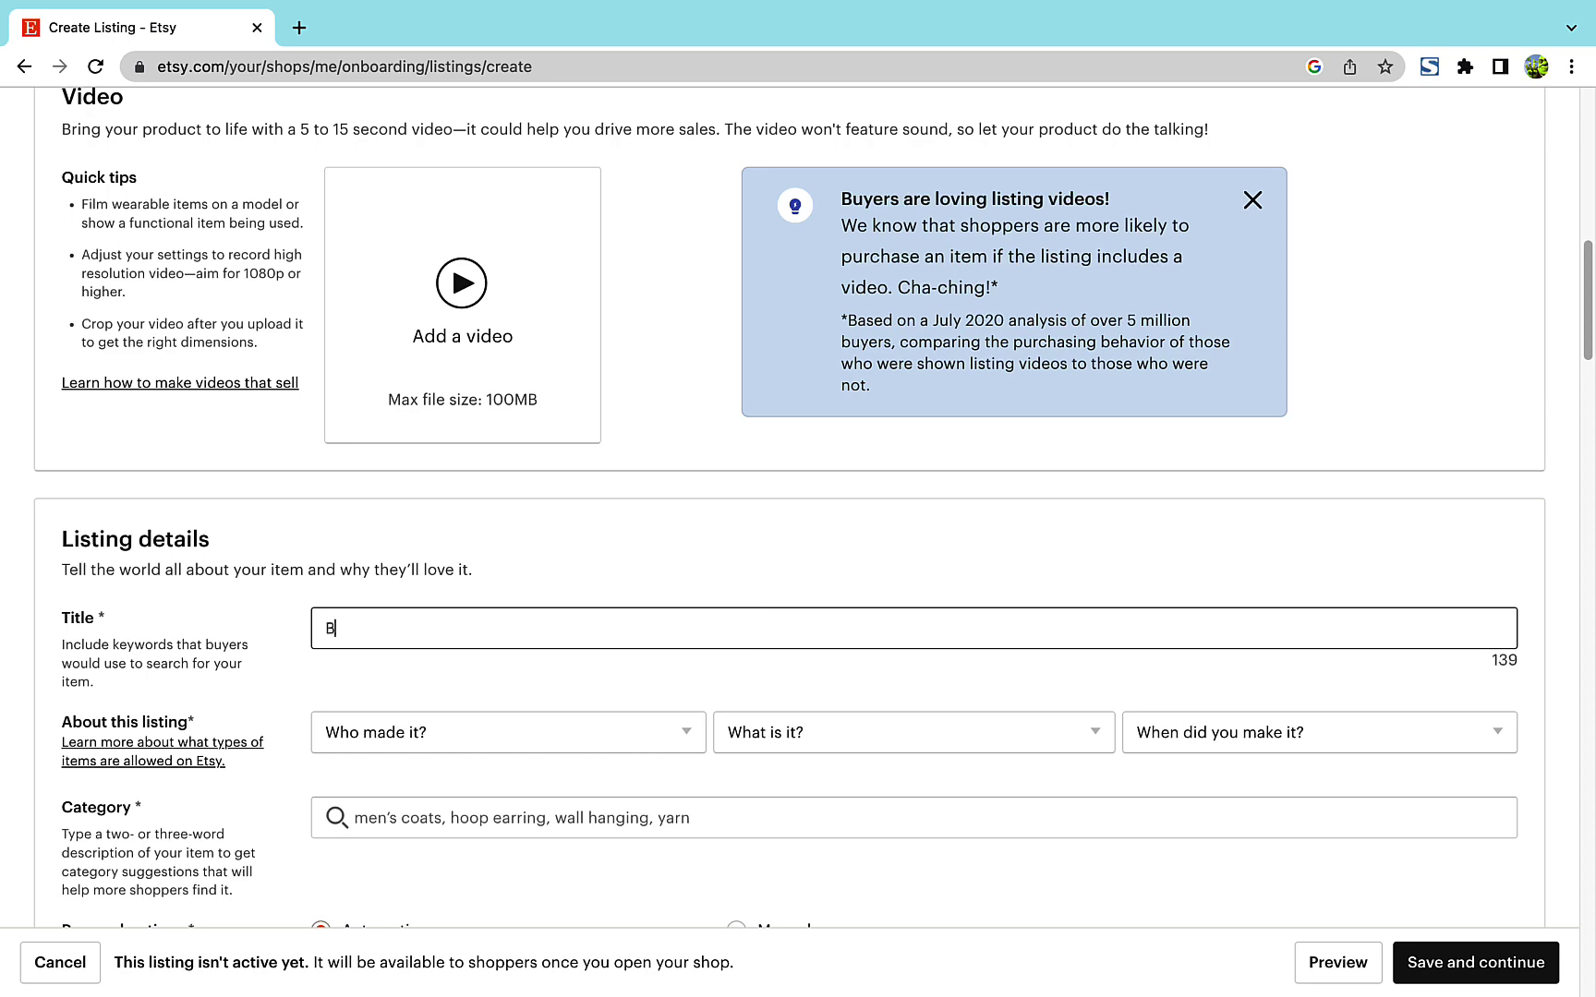
{"action": "type", "text": "lack Tshirt"}
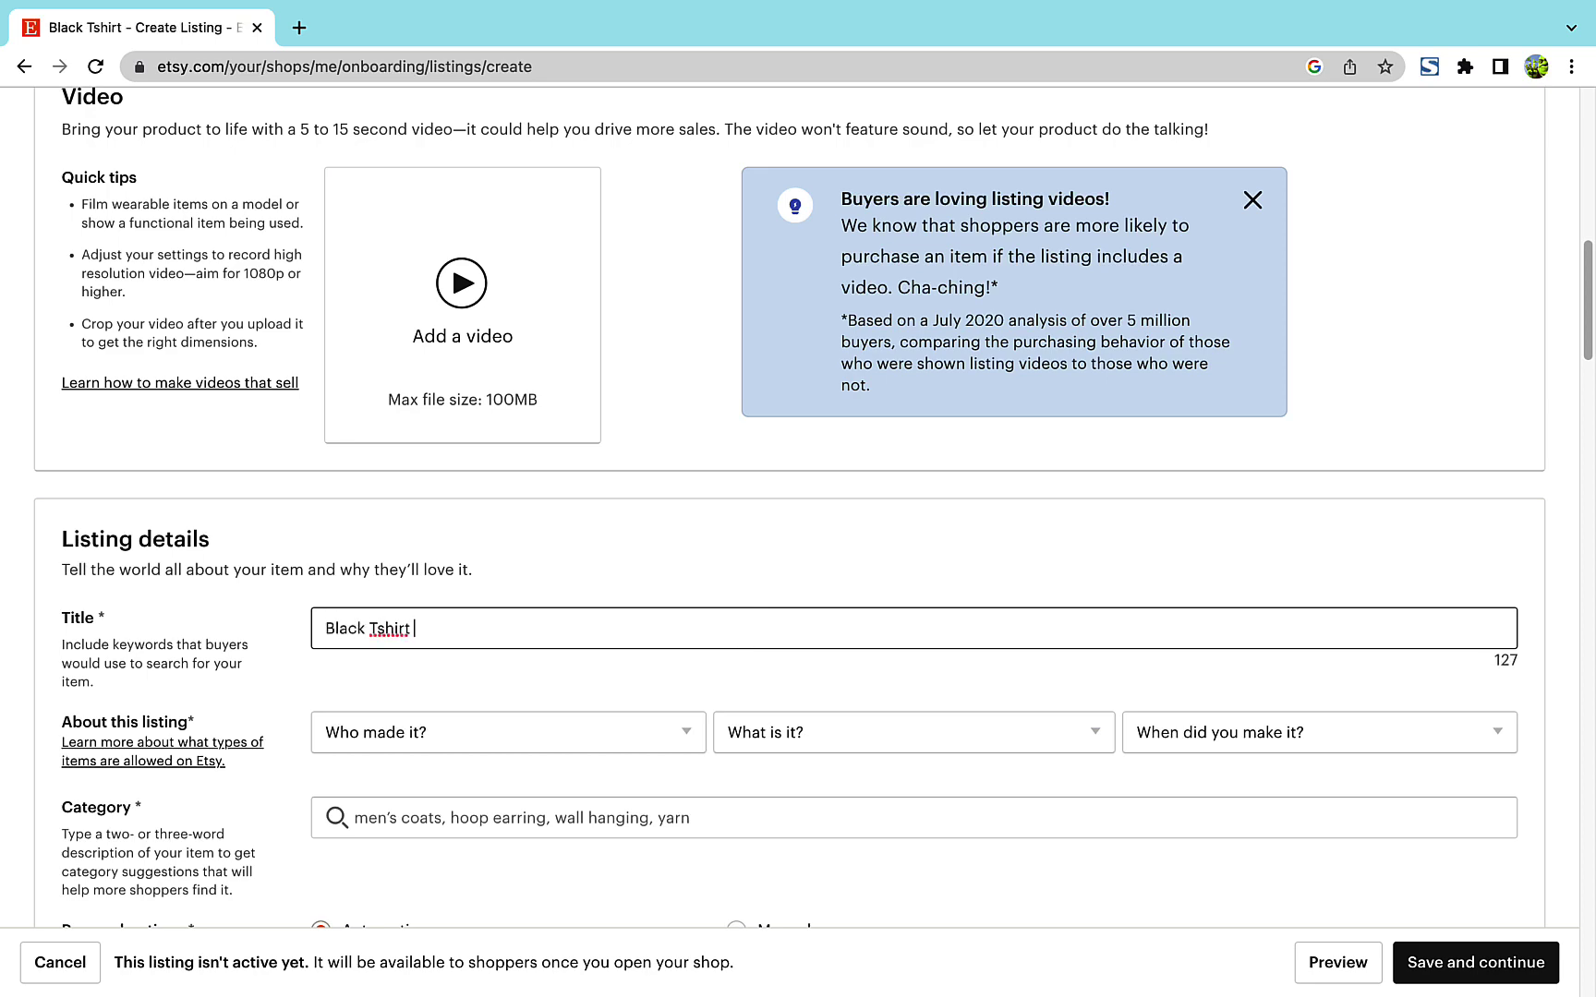
{"action": "scroll", "coordinate": [798, 508], "scroll_direction": "down", "scroll_amount": 3}
{"action": "left_click", "coordinate": [690, 480]}
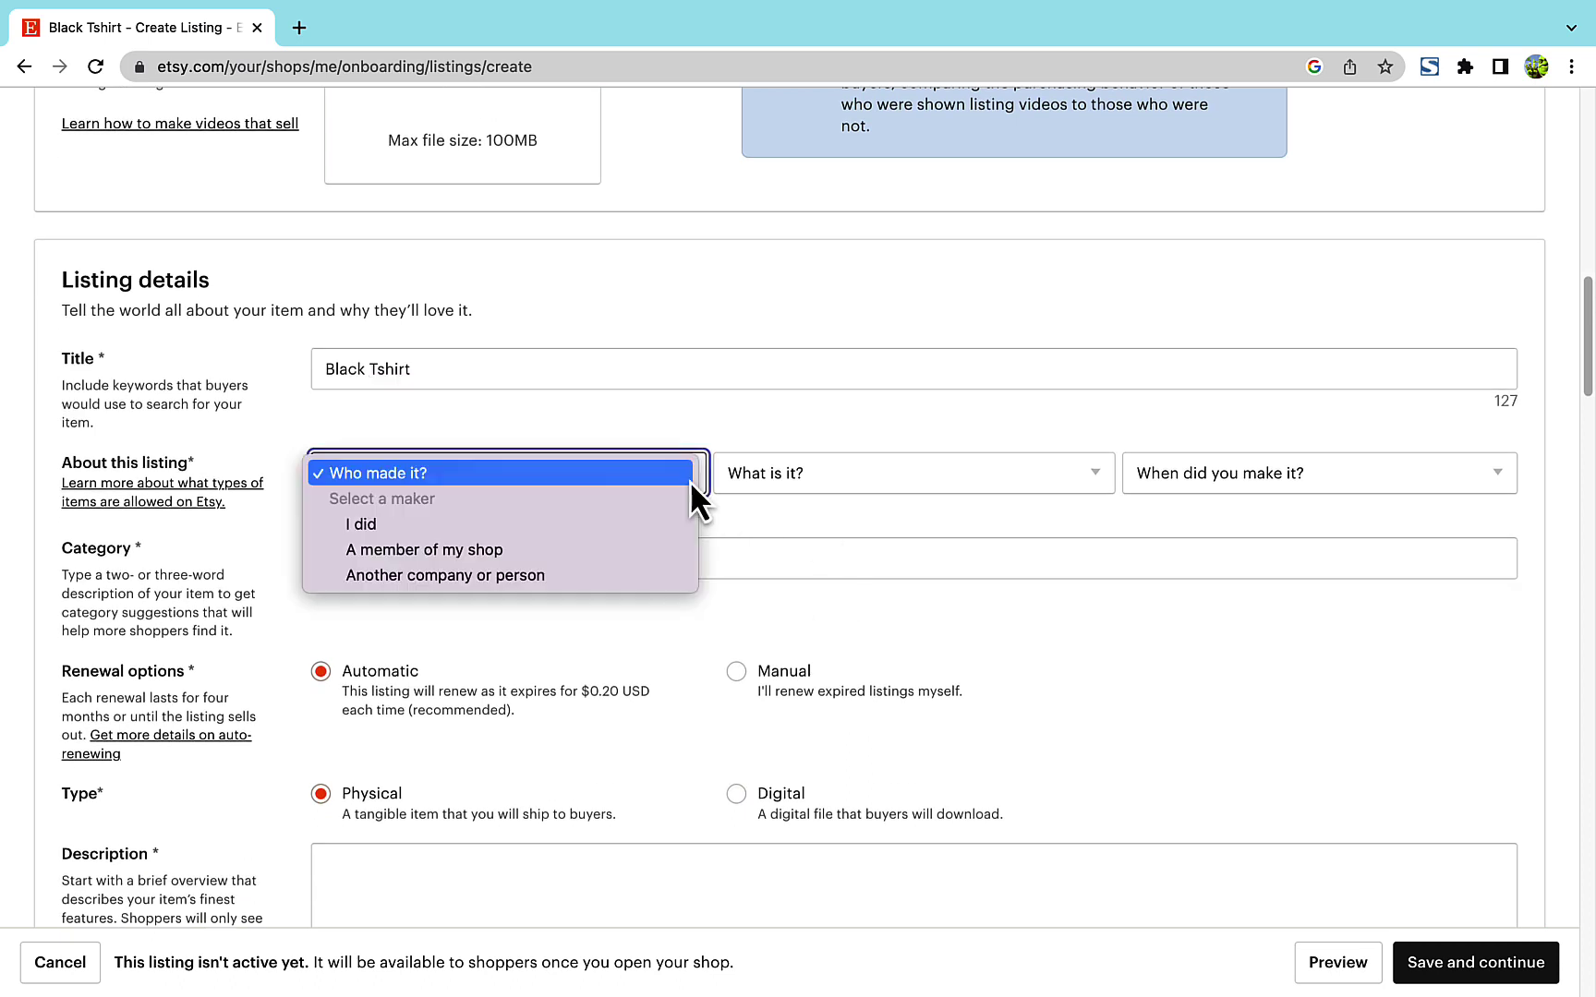
{"action": "left_click", "coordinate": [656, 519]}
{"action": "left_click", "coordinate": [865, 480]}
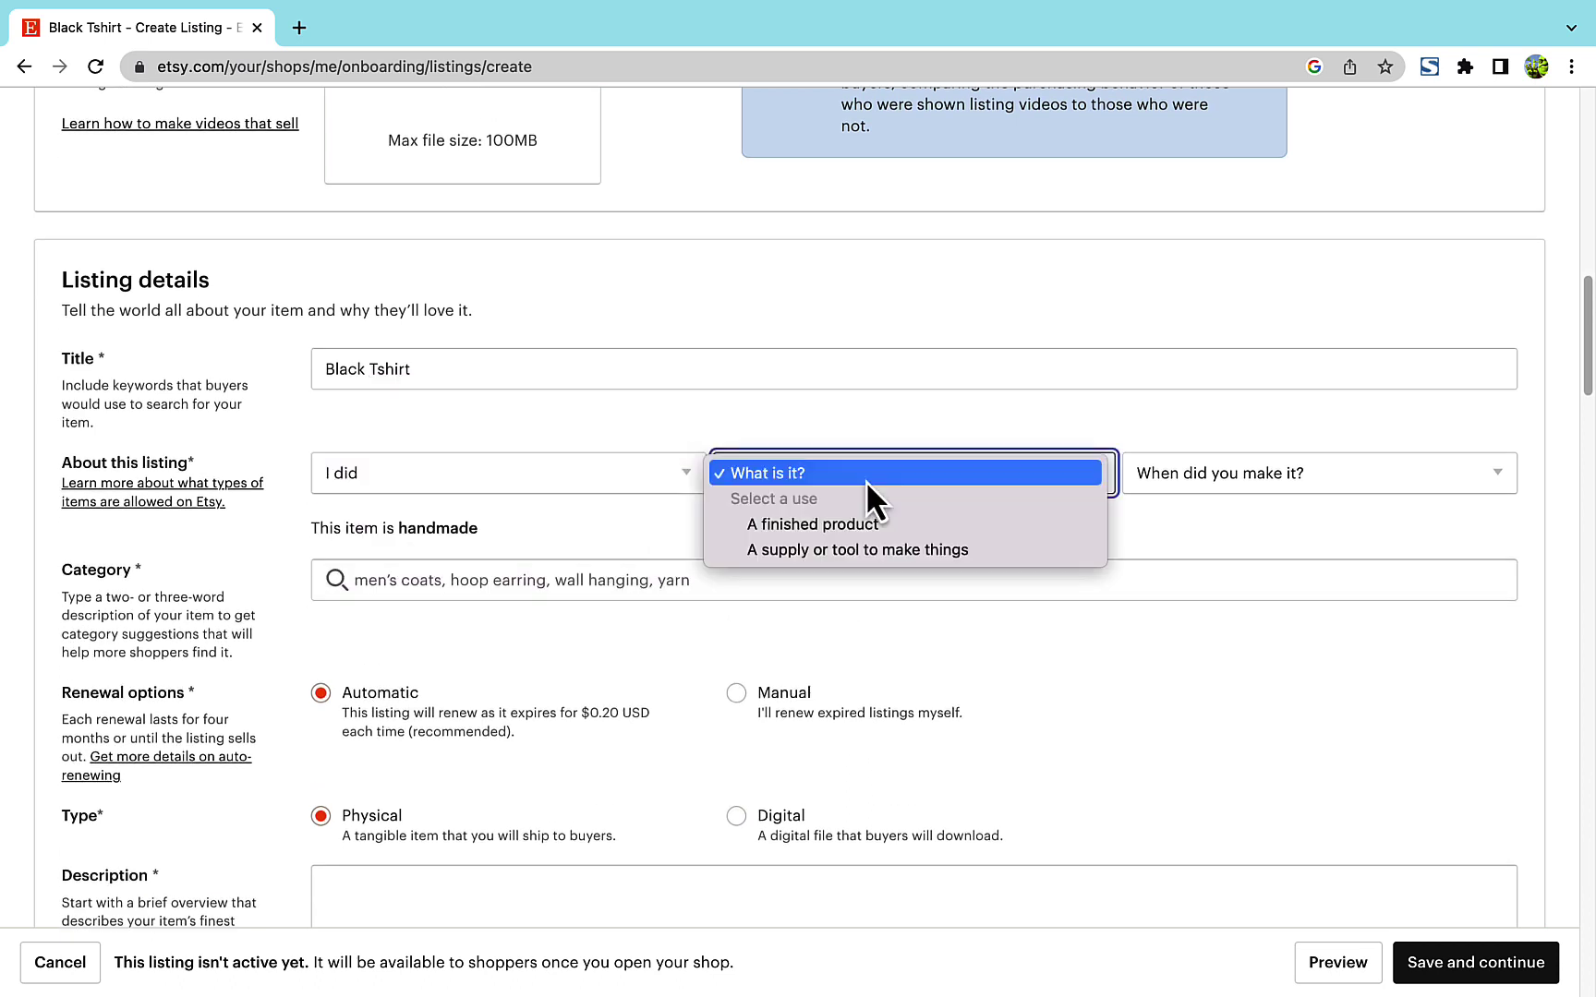
{"action": "left_click", "coordinate": [848, 525]}
{"action": "left_click", "coordinate": [1242, 481]}
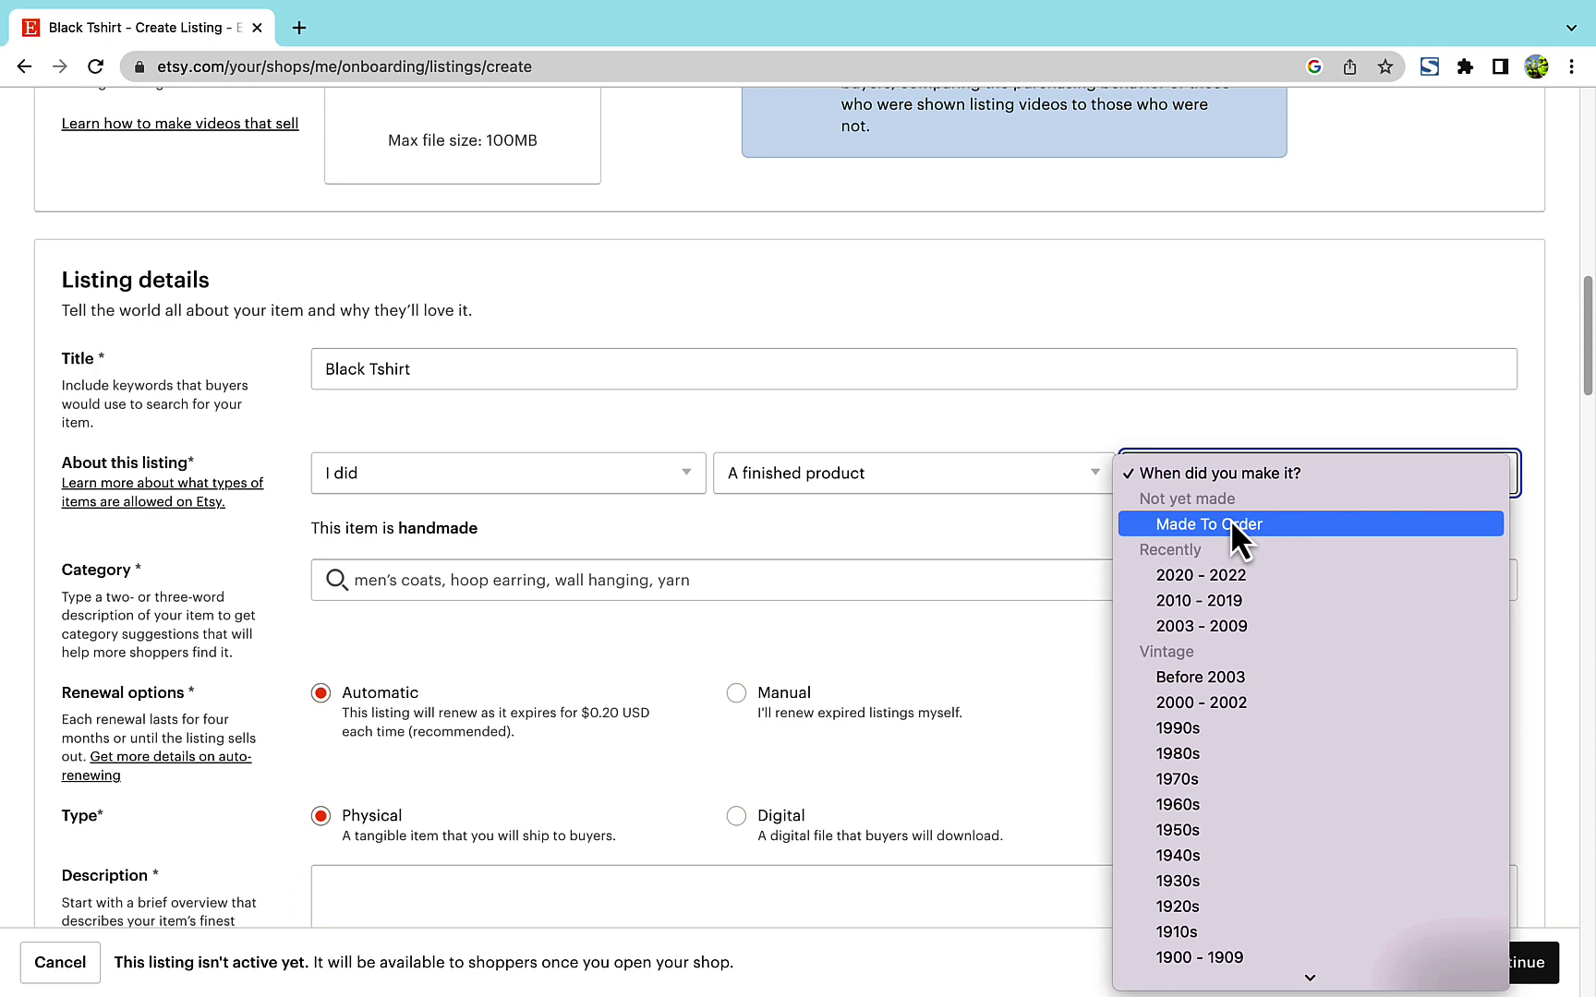
{"action": "left_click", "coordinate": [1230, 582]}
- Search 'Men' and choose the Men's T-shirts category
{"action": "left_click", "coordinate": [1229, 588]}
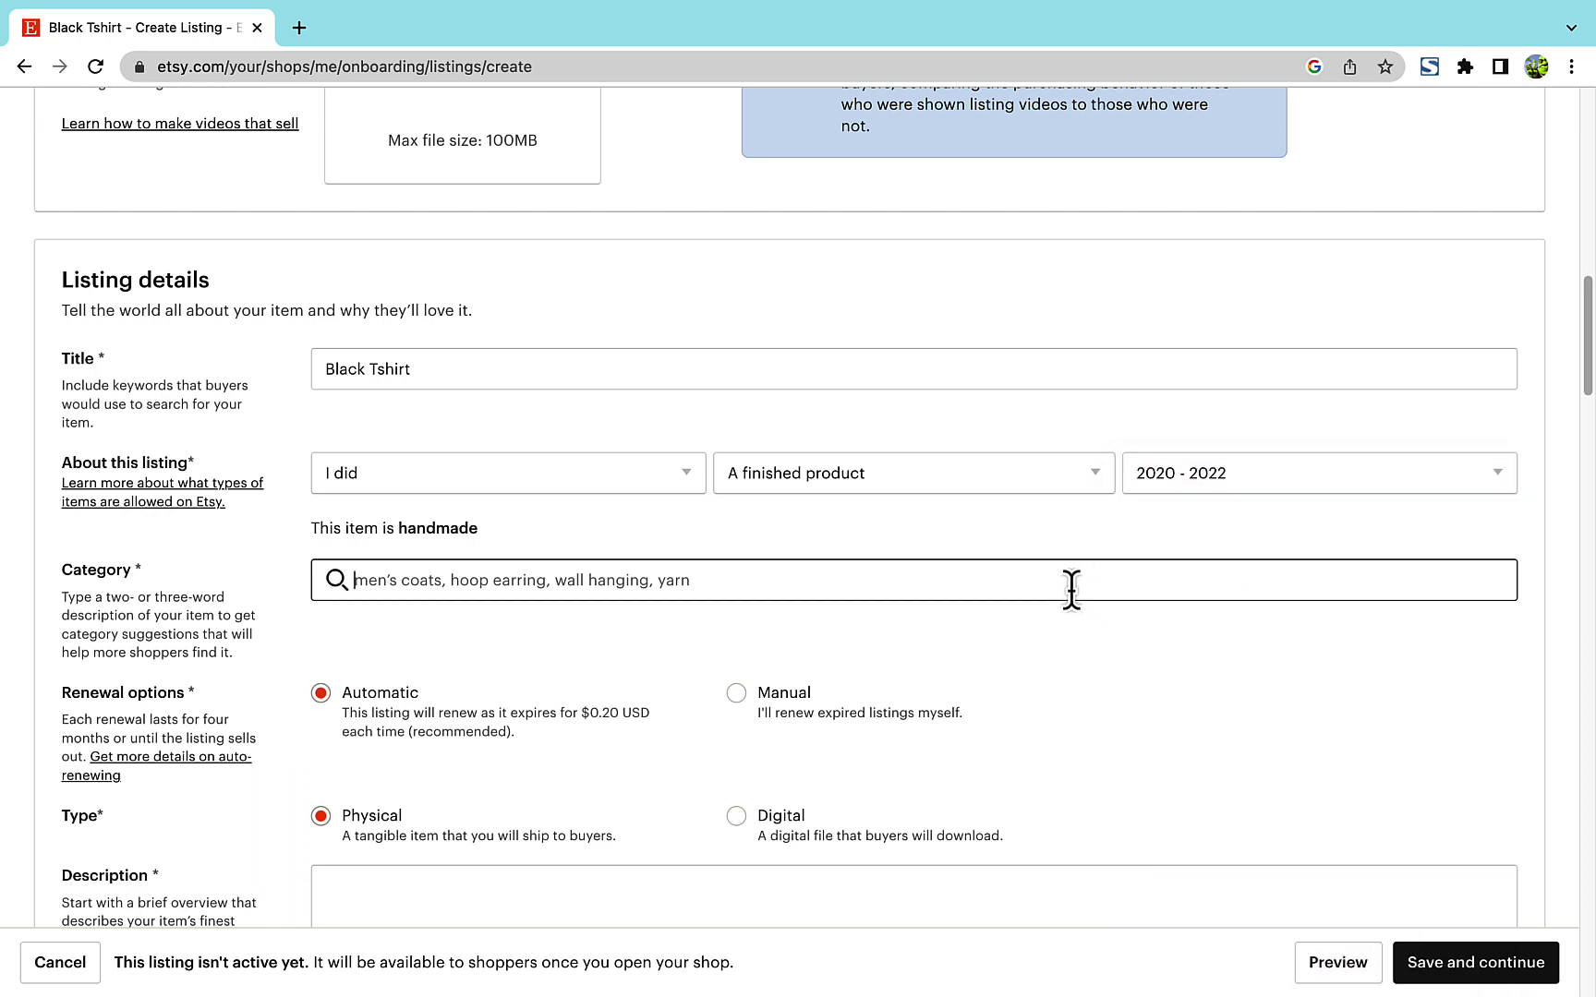
{"action": "type", "text": "Men"}
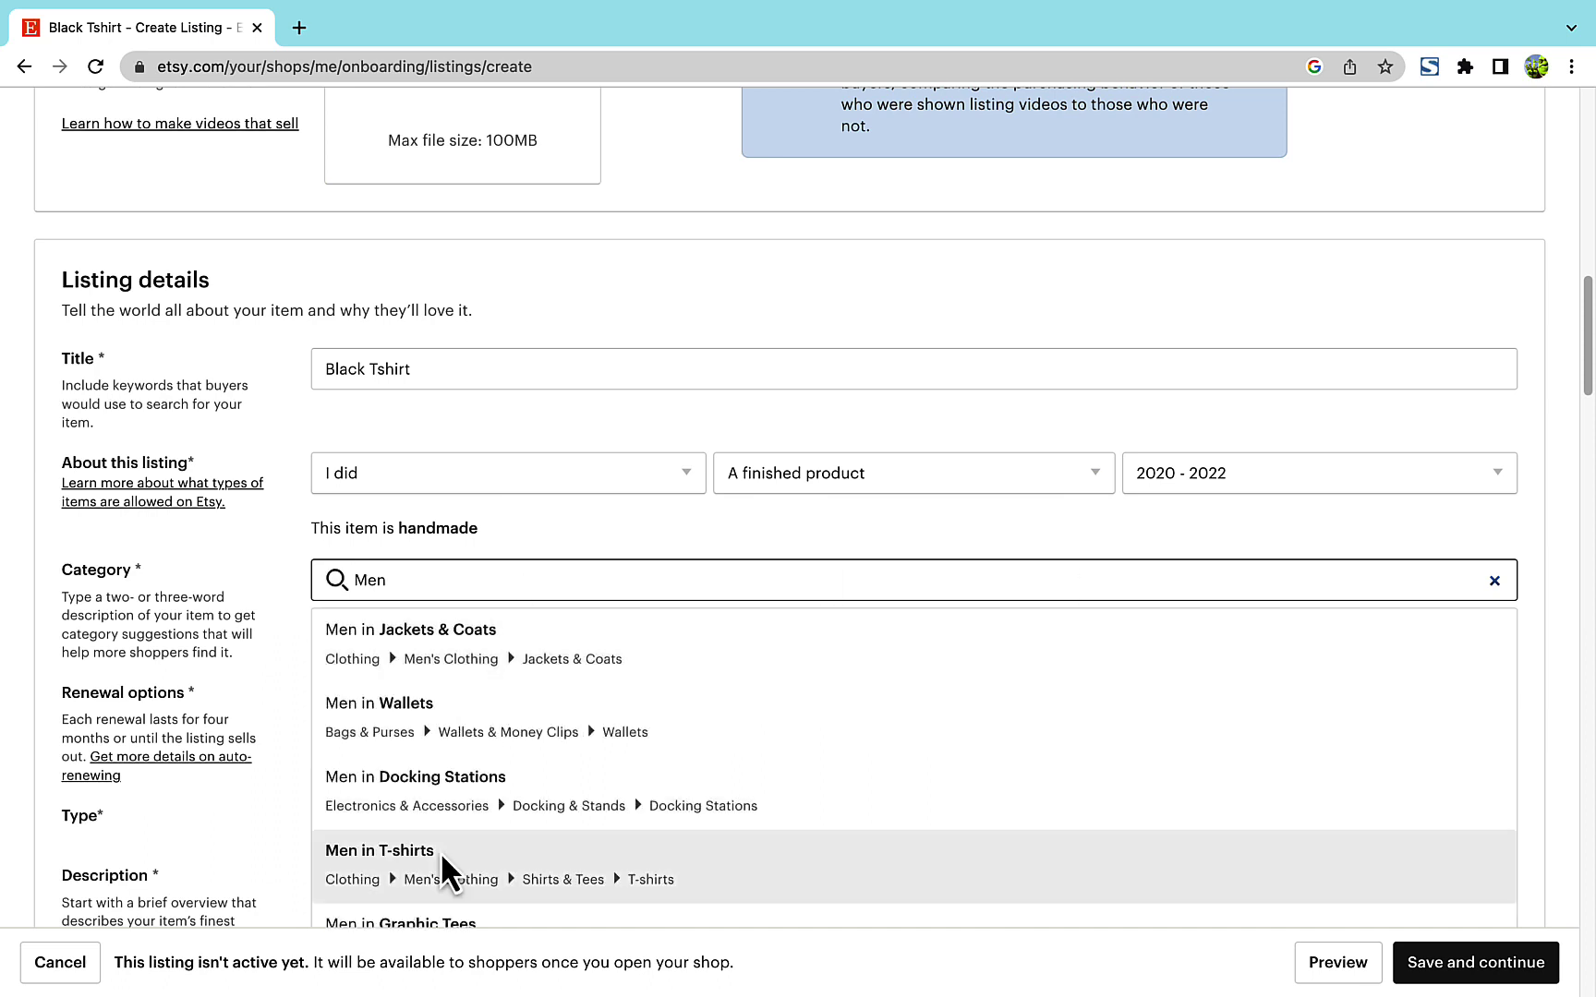
{"action": "left_click", "coordinate": [441, 851]}
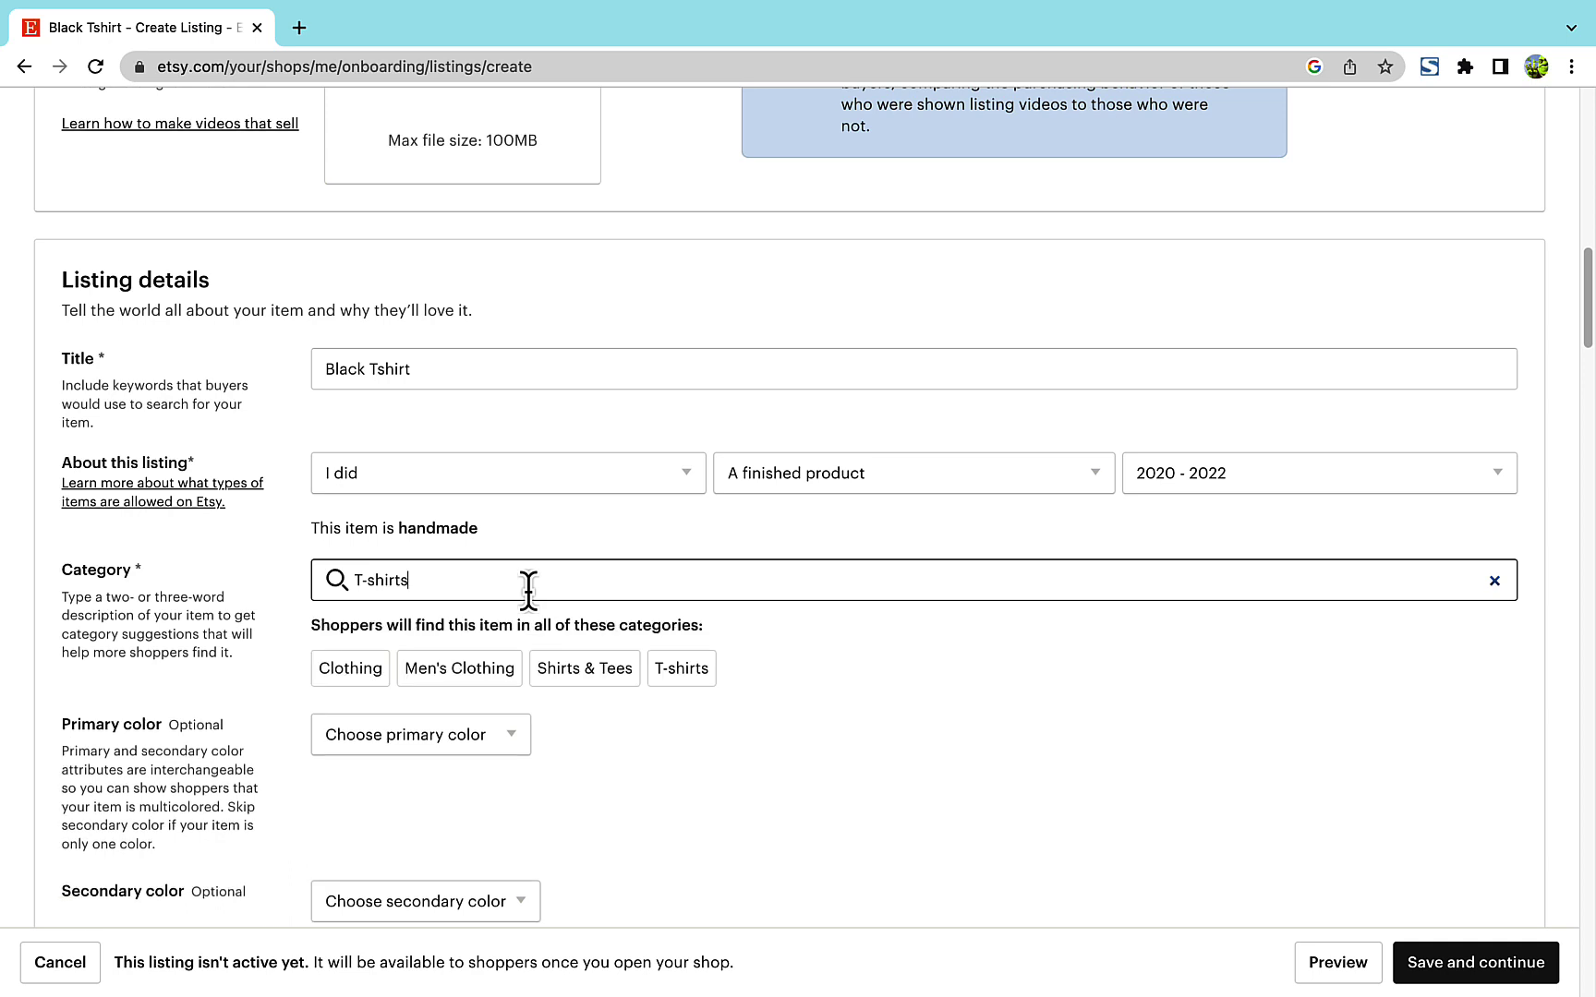
{"action": "key", "text": "Return"}
{"action": "key", "text": "Return"}
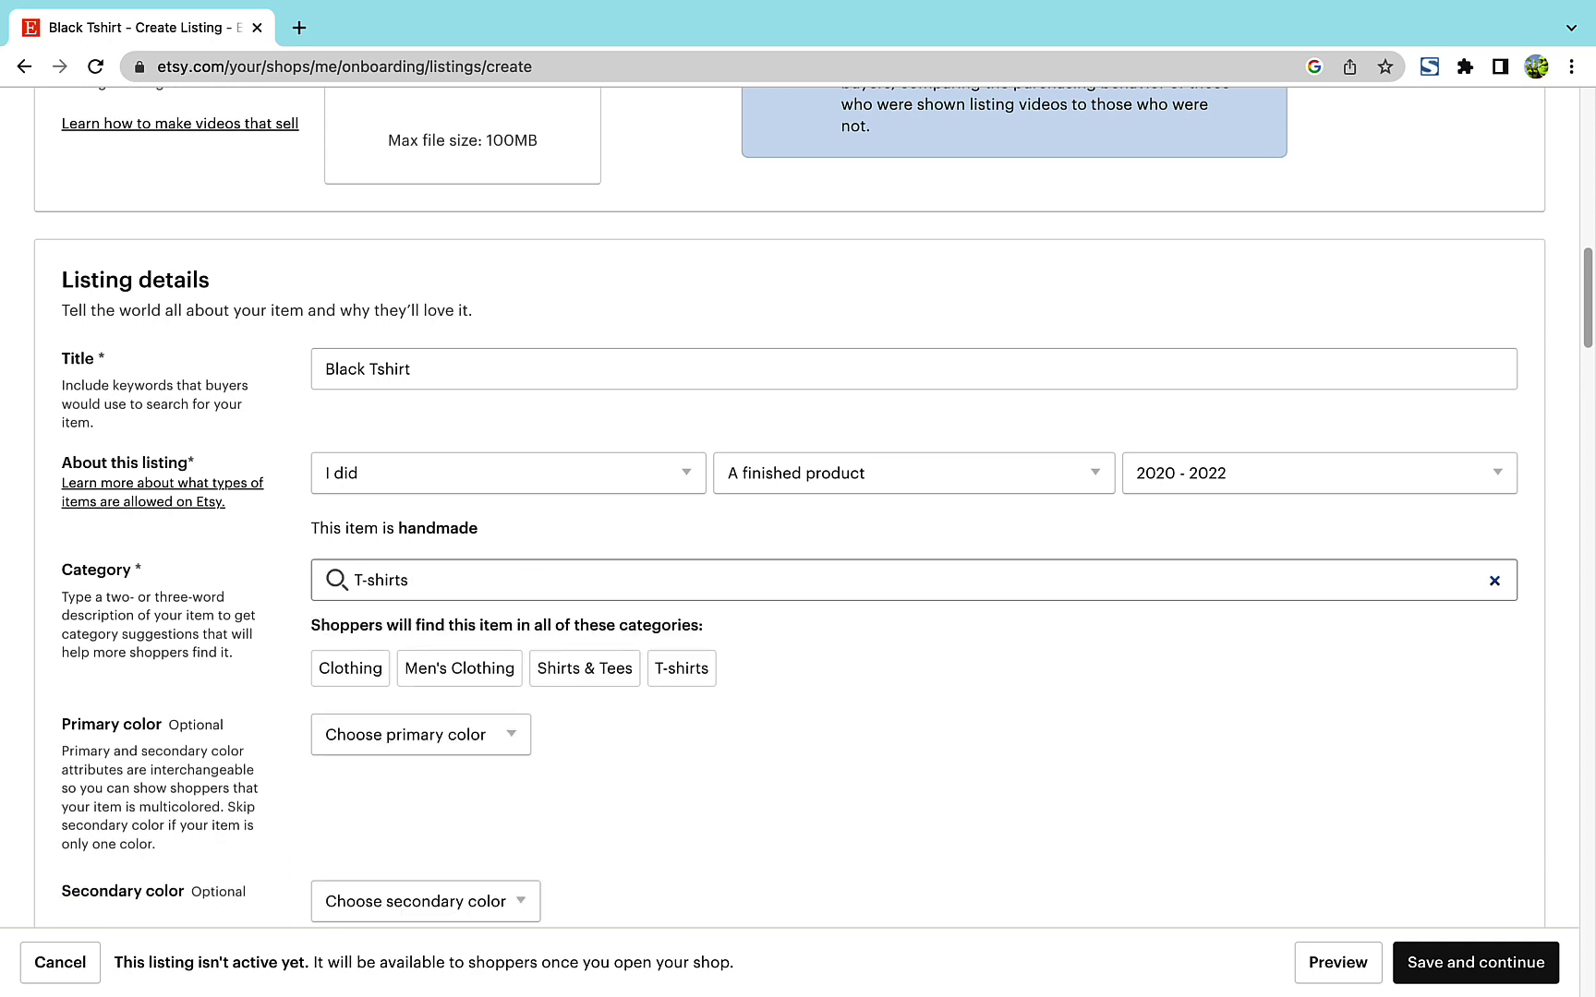
{"action": "key", "text": "Tab"}
{"action": "left_click", "coordinate": [430, 672]}
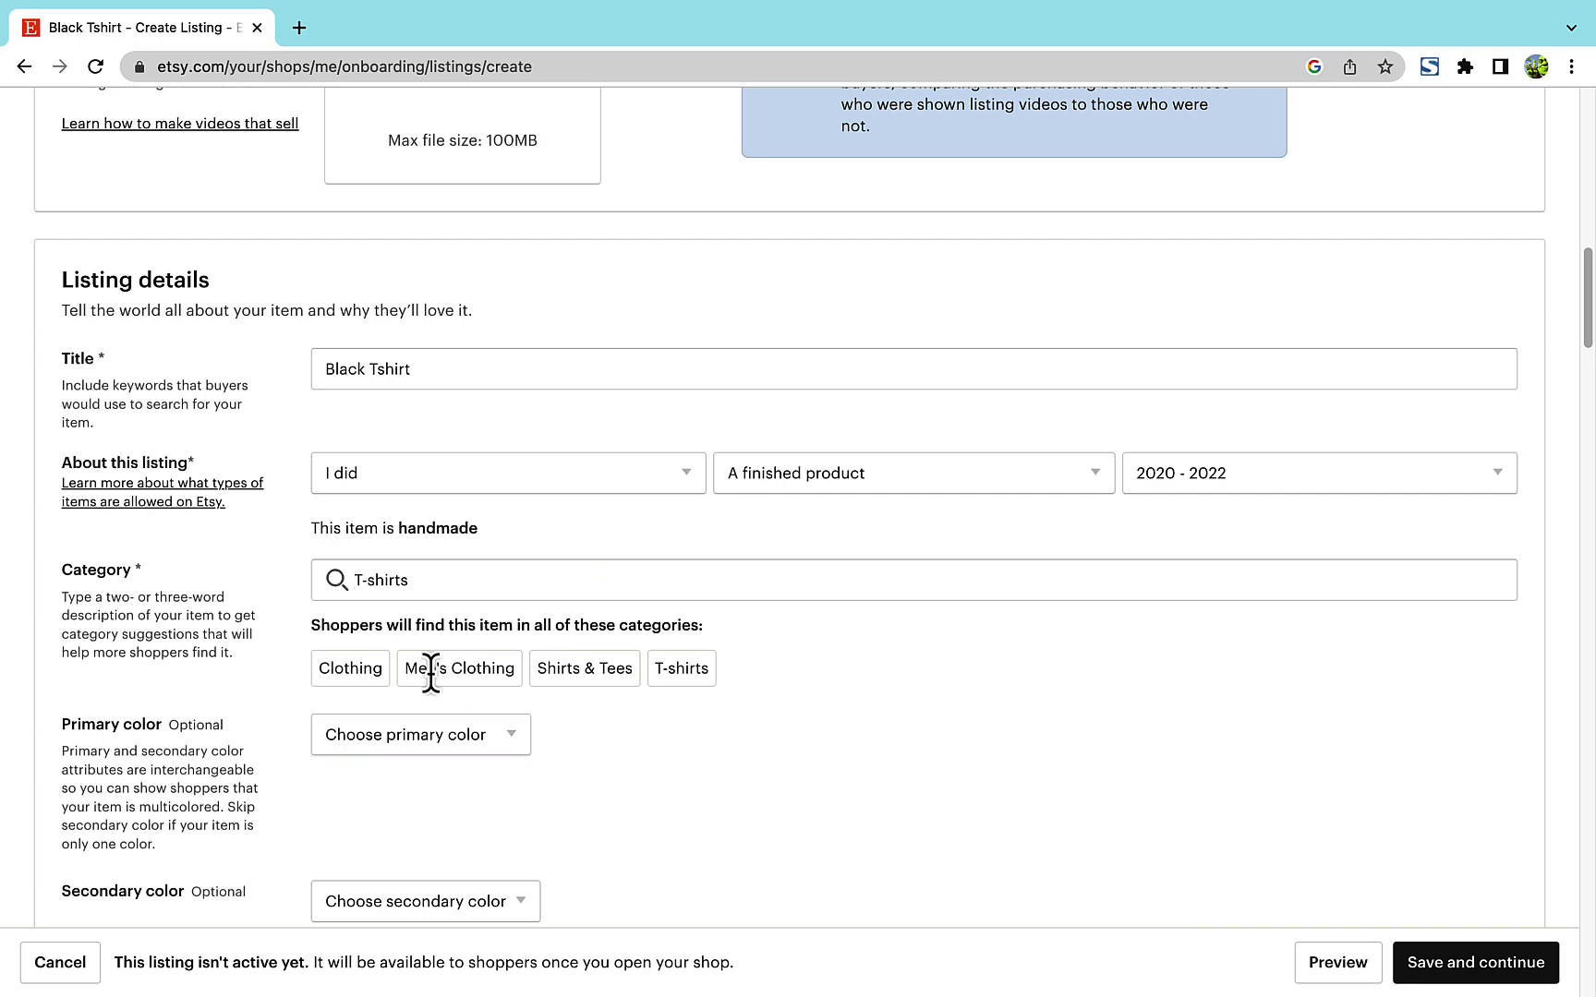
{"action": "left_click", "coordinate": [543, 588]}
- Add ', women' to the category search and keep the item type Physical after trying Digital
{"action": "type", "text": ", wo"}
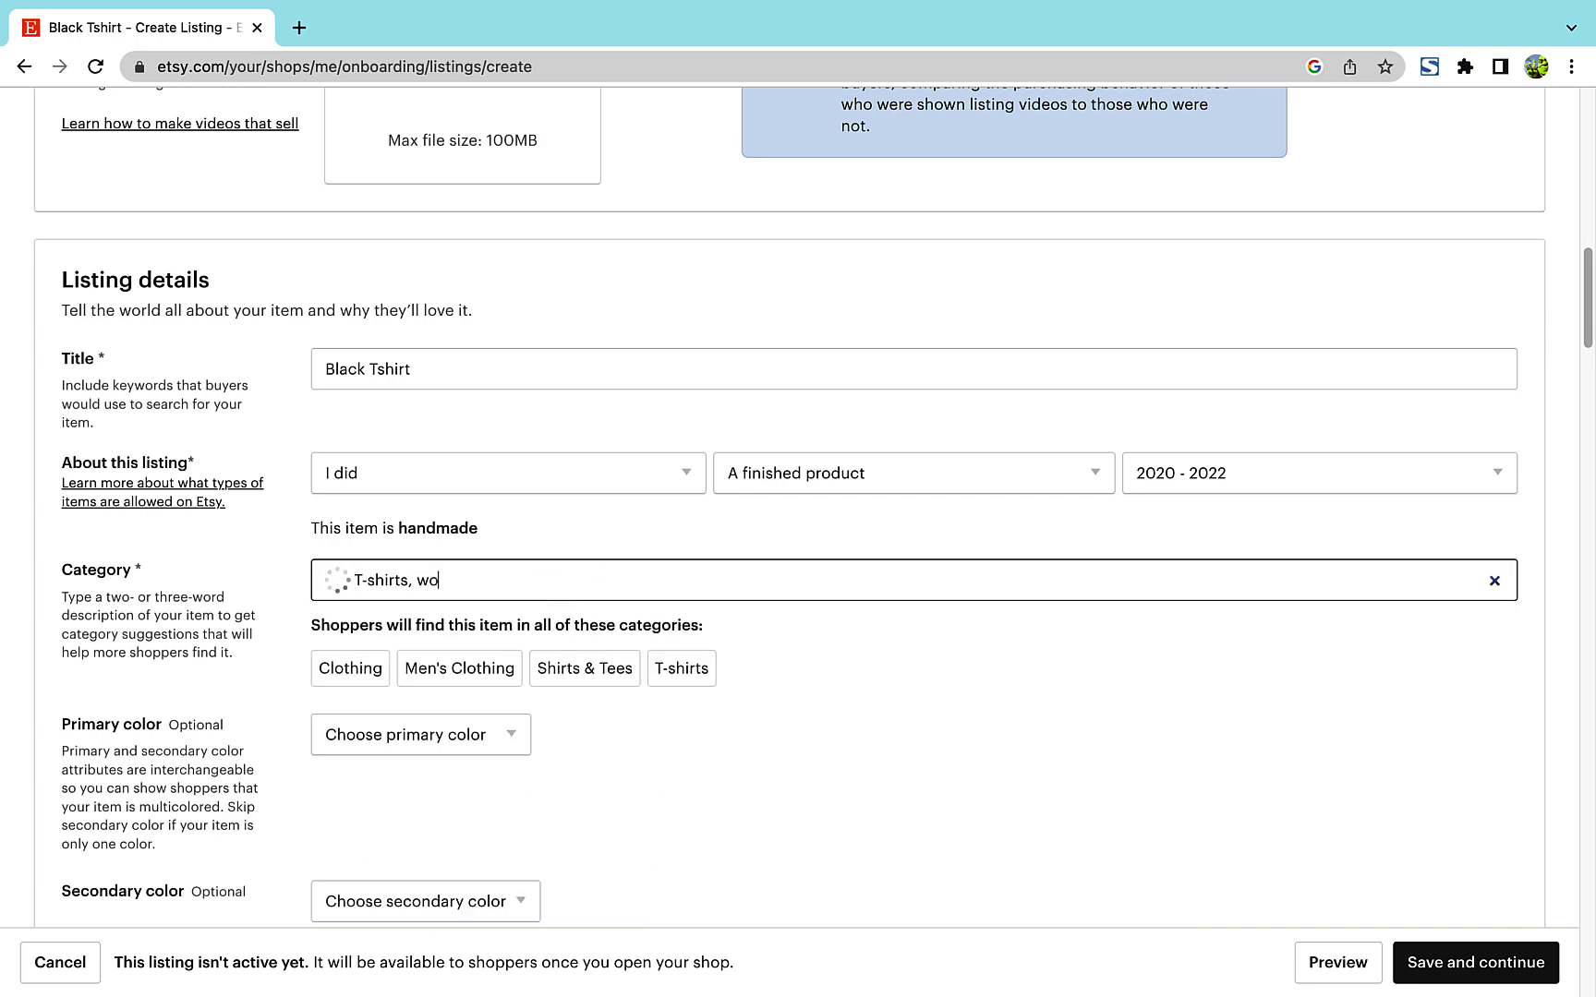
{"action": "type", "text": "men"}
{"action": "scroll", "coordinate": [884, 386], "scroll_direction": "down", "scroll_amount": 15}
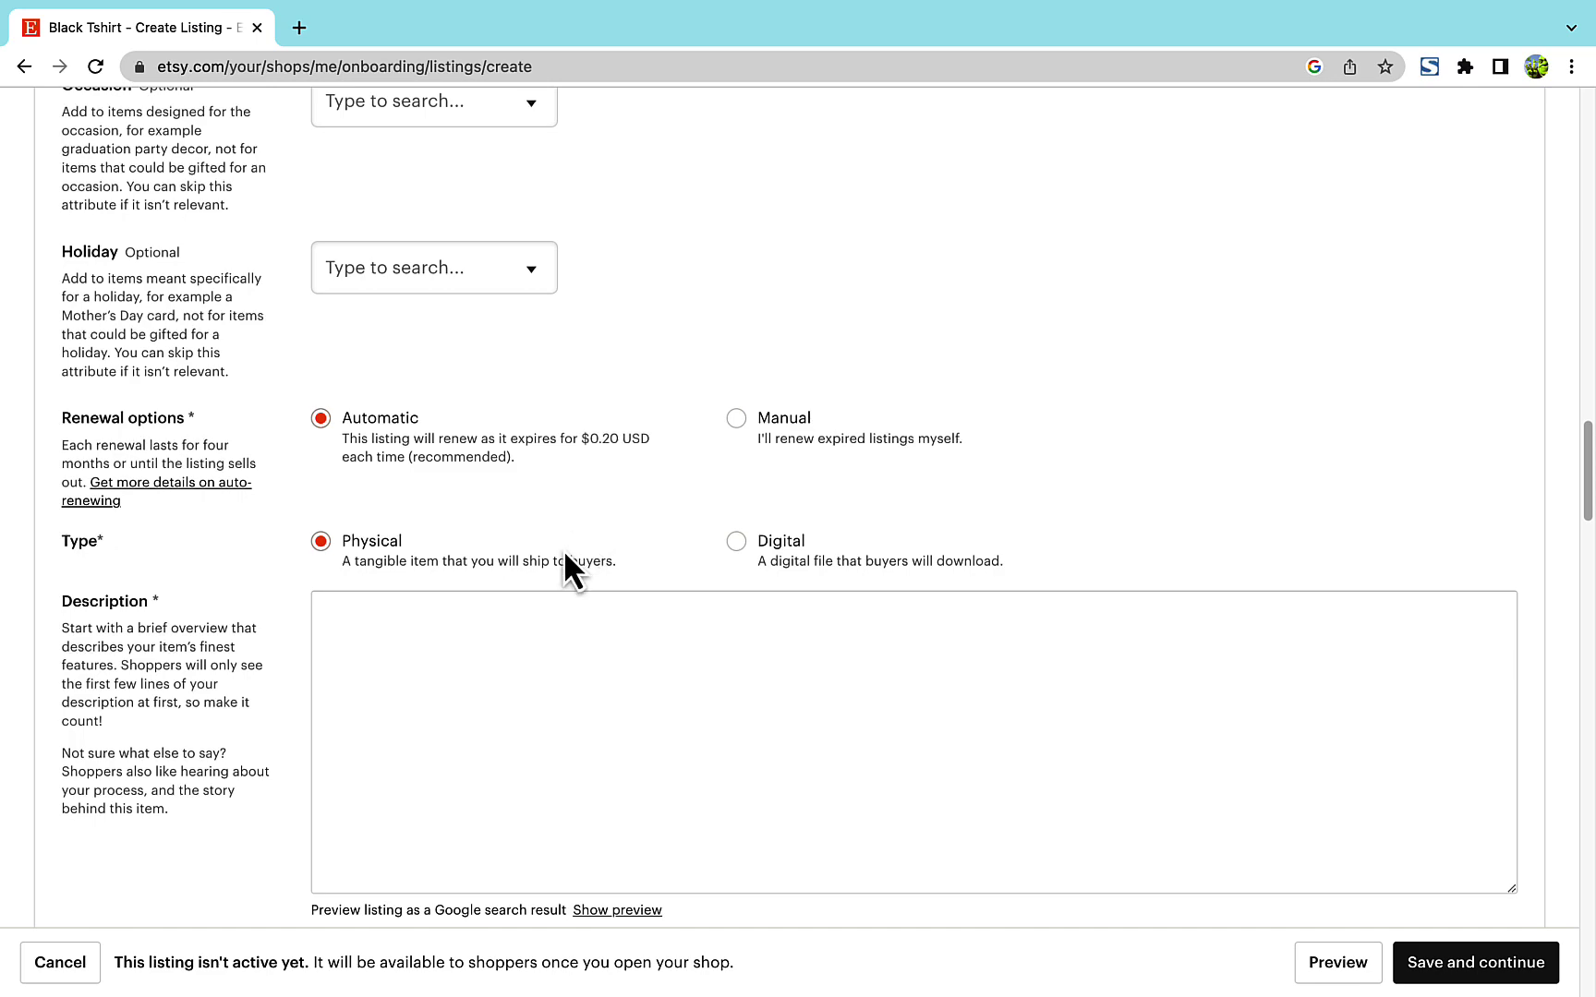
{"action": "scroll", "coordinate": [563, 554], "scroll_direction": "down", "scroll_amount": 3}
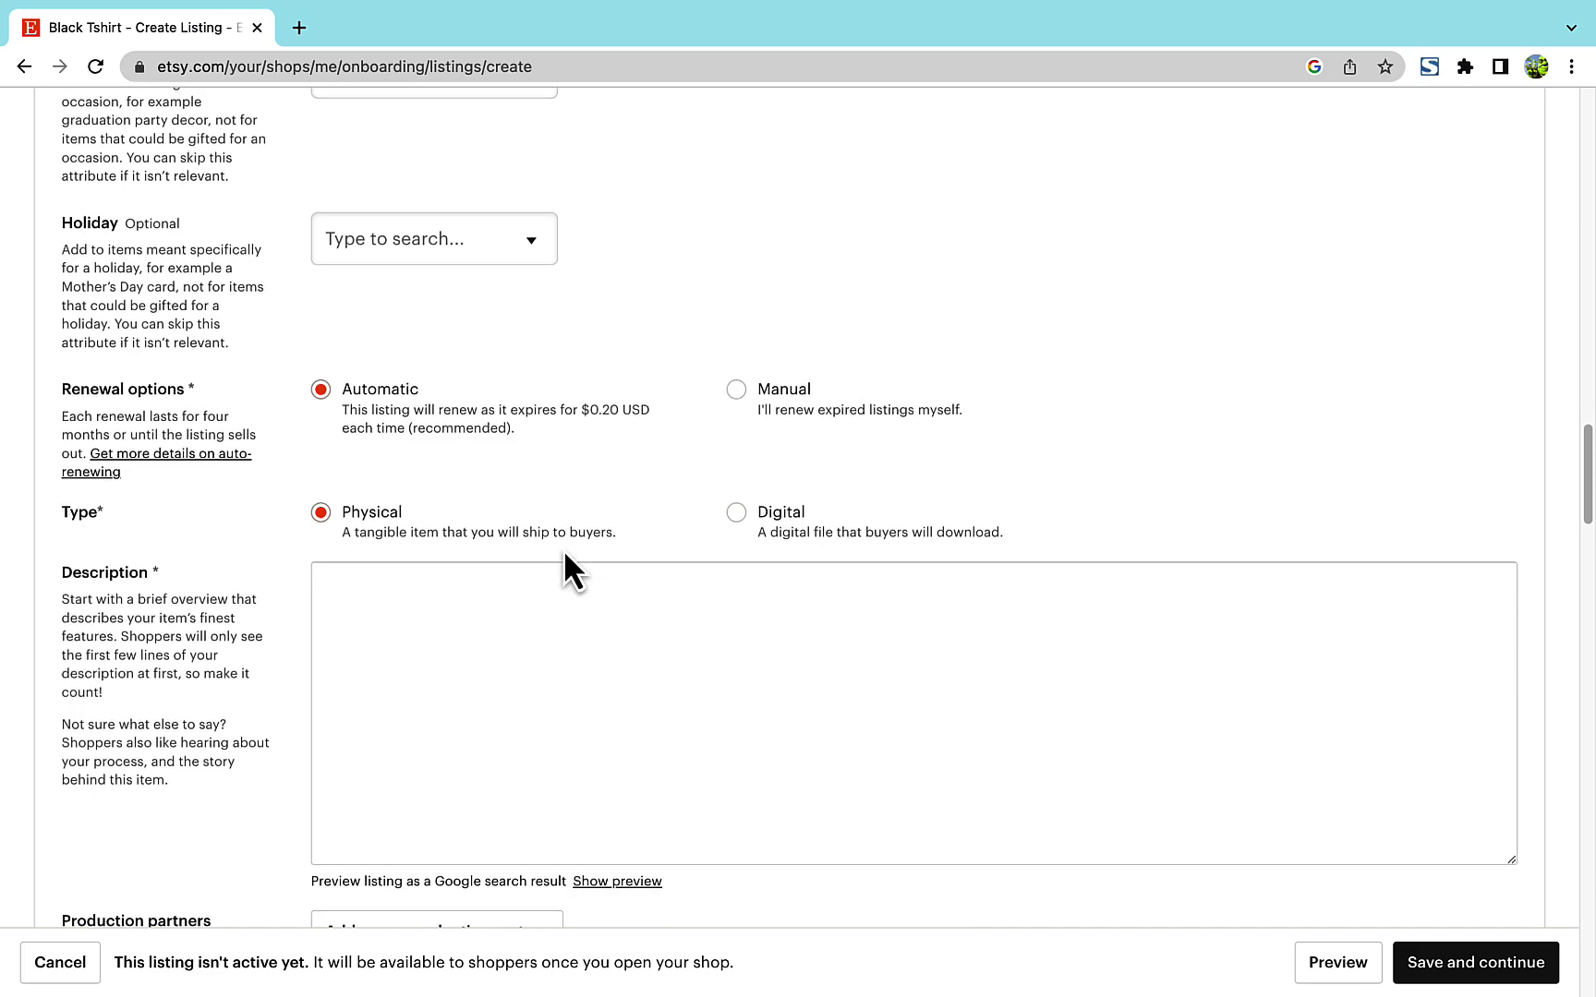
{"action": "left_click", "coordinate": [738, 411]}
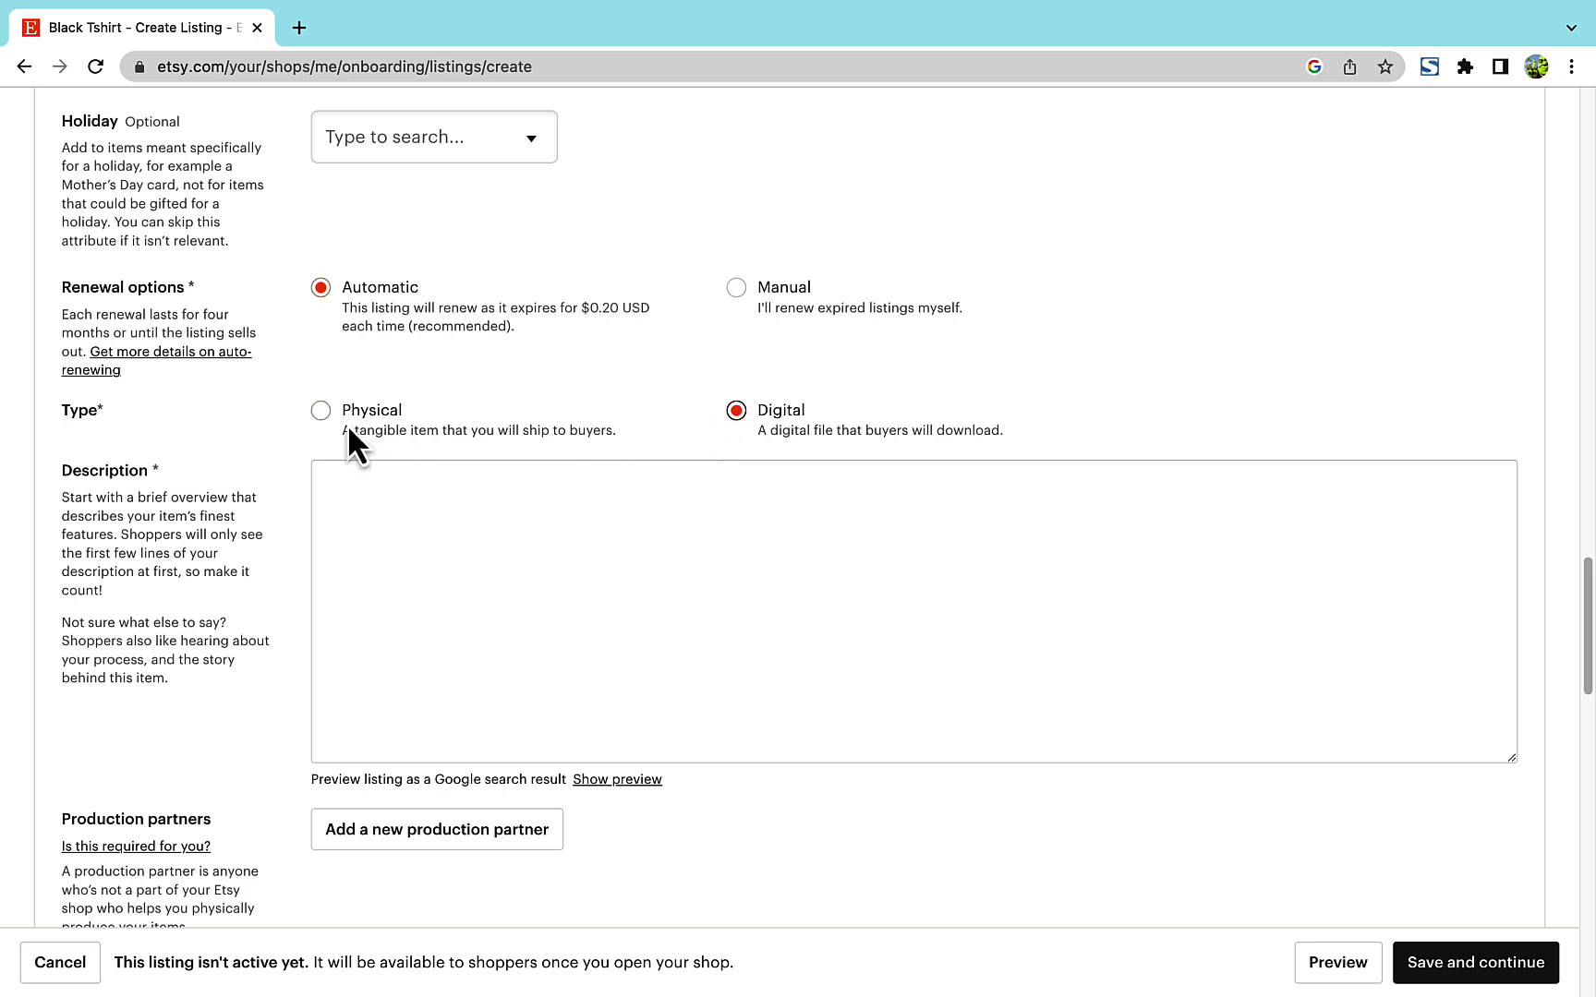
{"action": "left_click", "coordinate": [321, 411]}
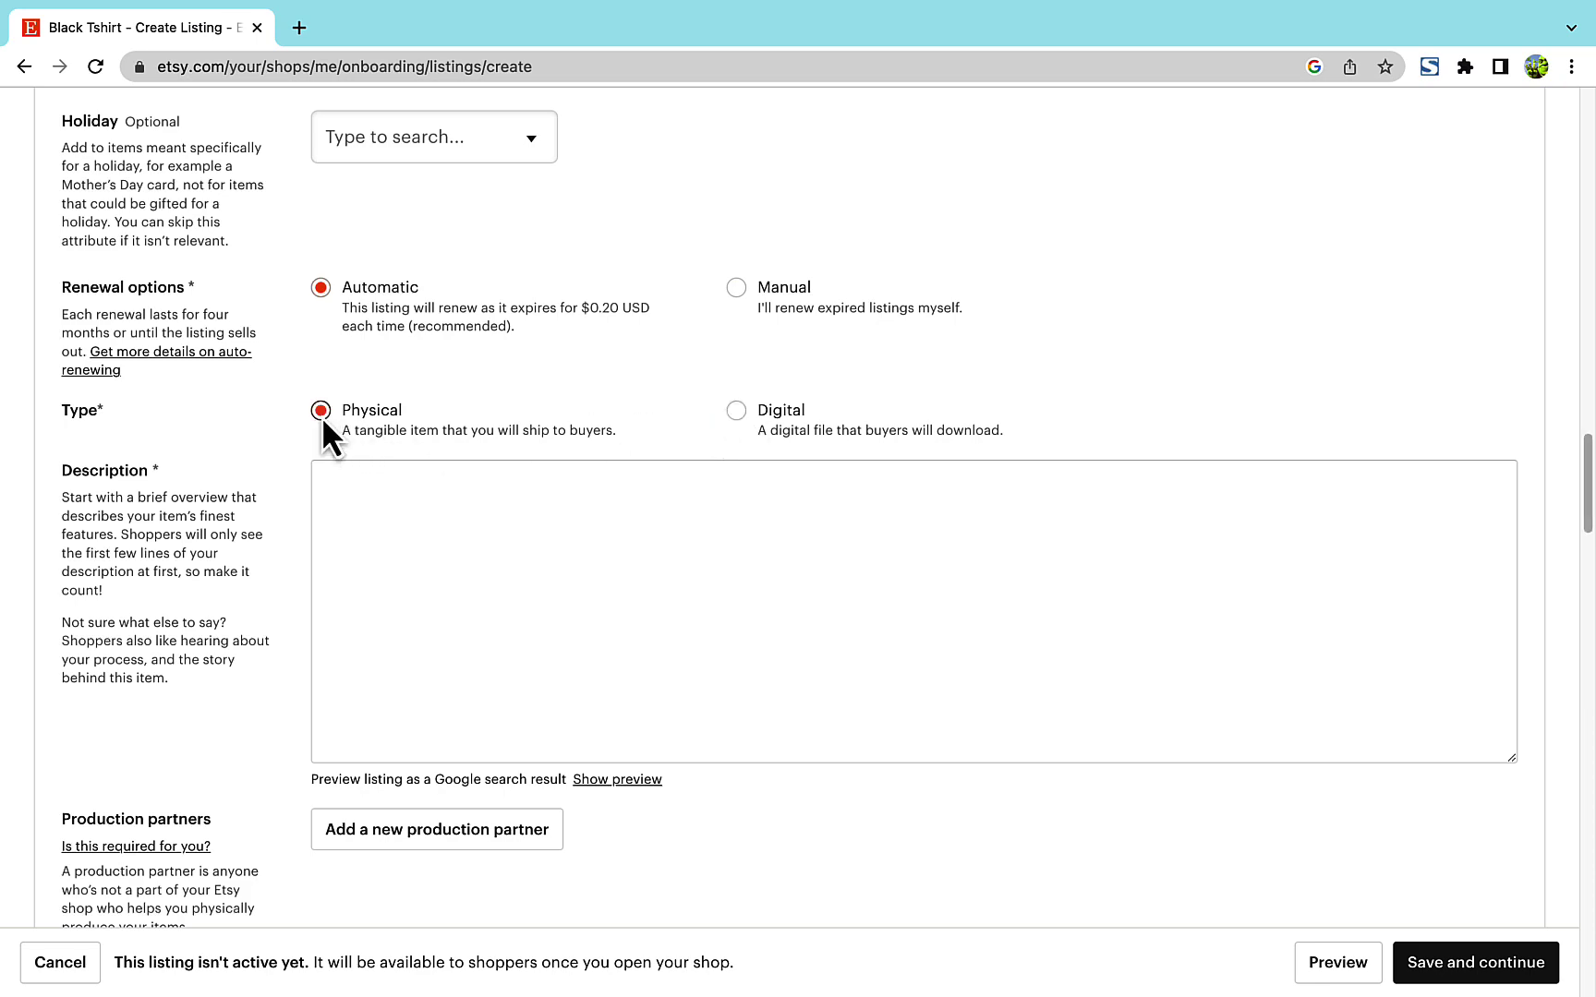
- Write the description 'This is a tshirt example. Write your description in detail for SEO…'
{"action": "scroll", "coordinate": [427, 360], "scroll_direction": "down", "scroll_amount": 4}
{"action": "left_click", "coordinate": [428, 360]}
{"action": "type", "text": "This is a tshirt e"}
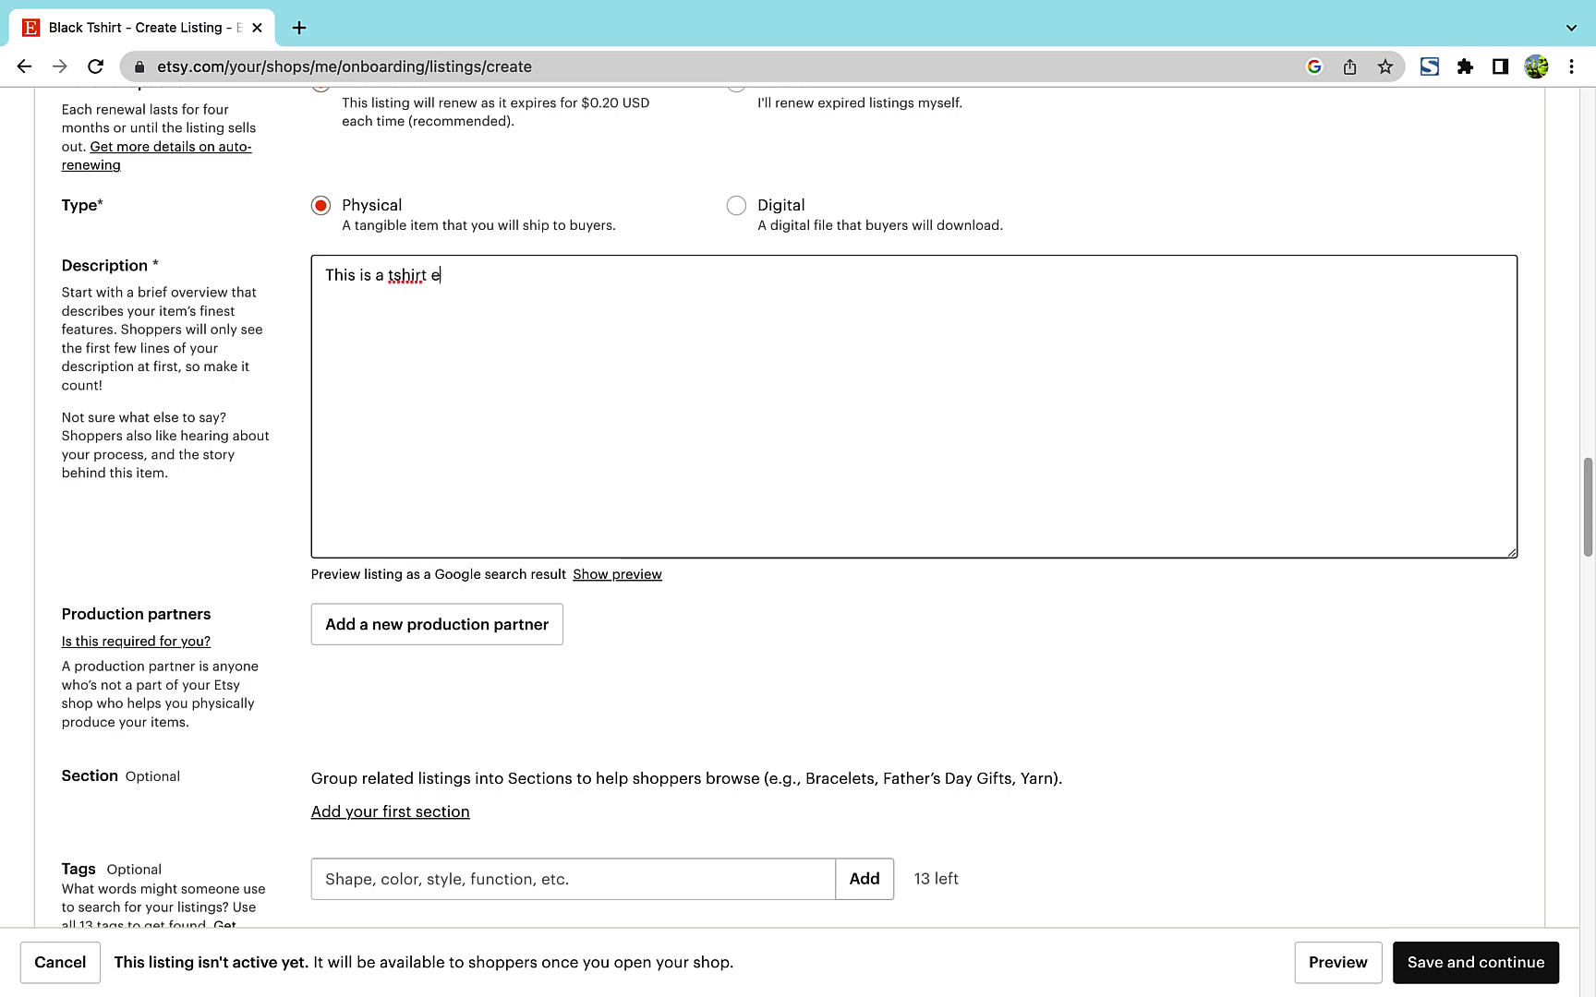
{"action": "type", "text": "xample. "}
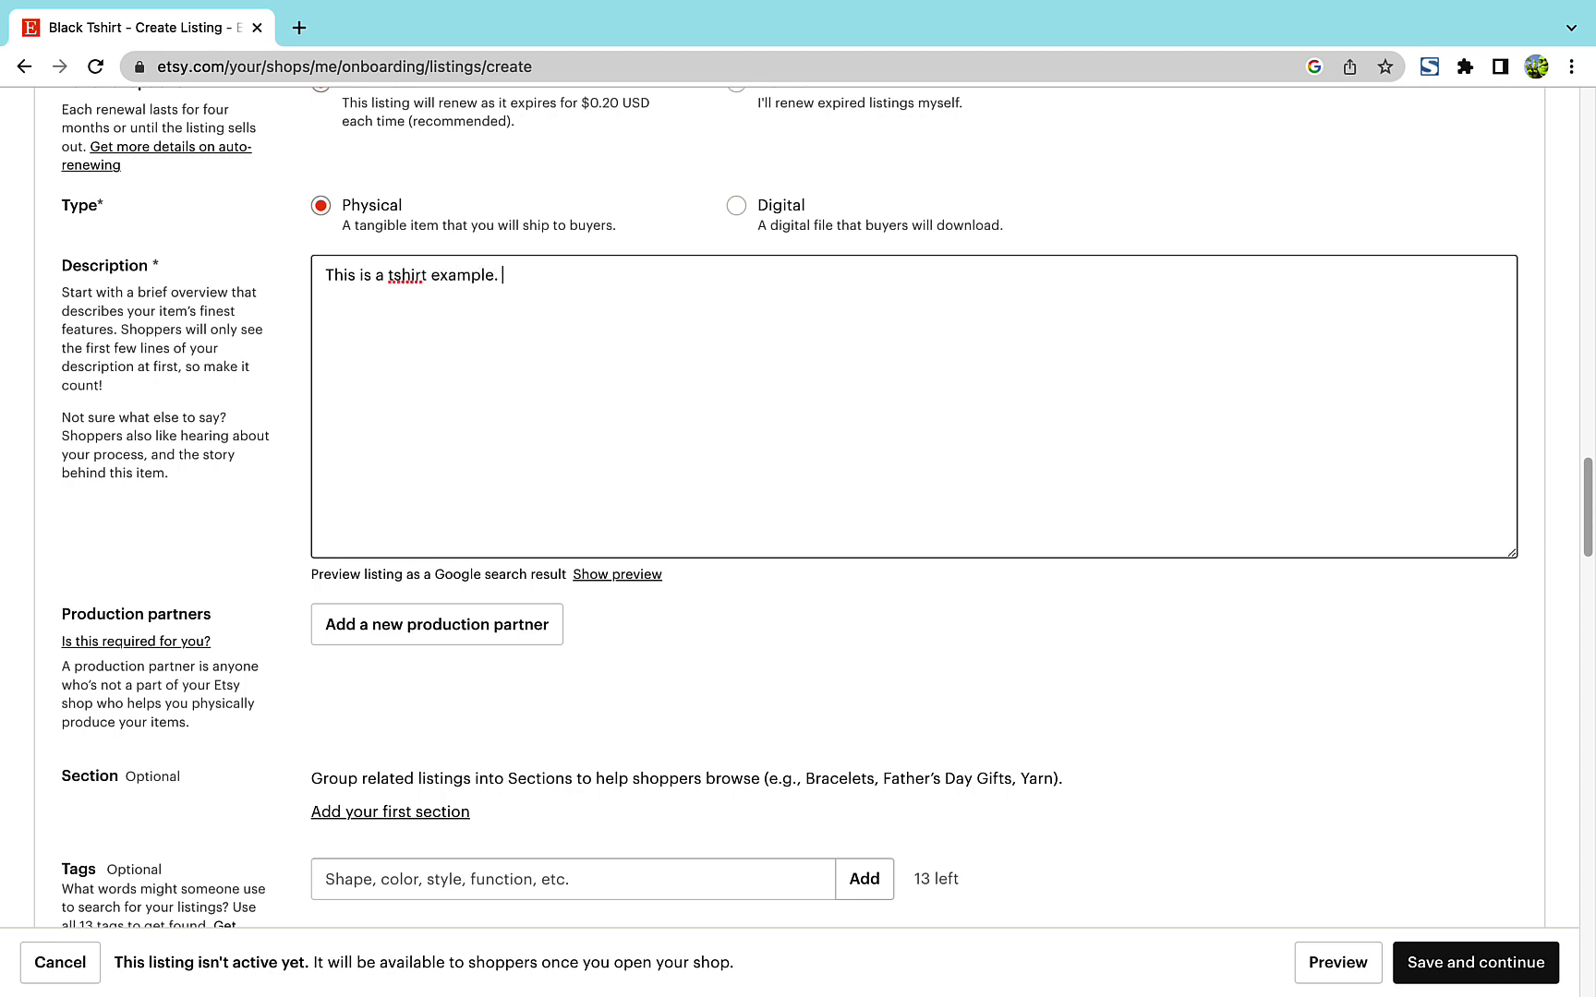
{"action": "type", "text": "Write your description in detail "}
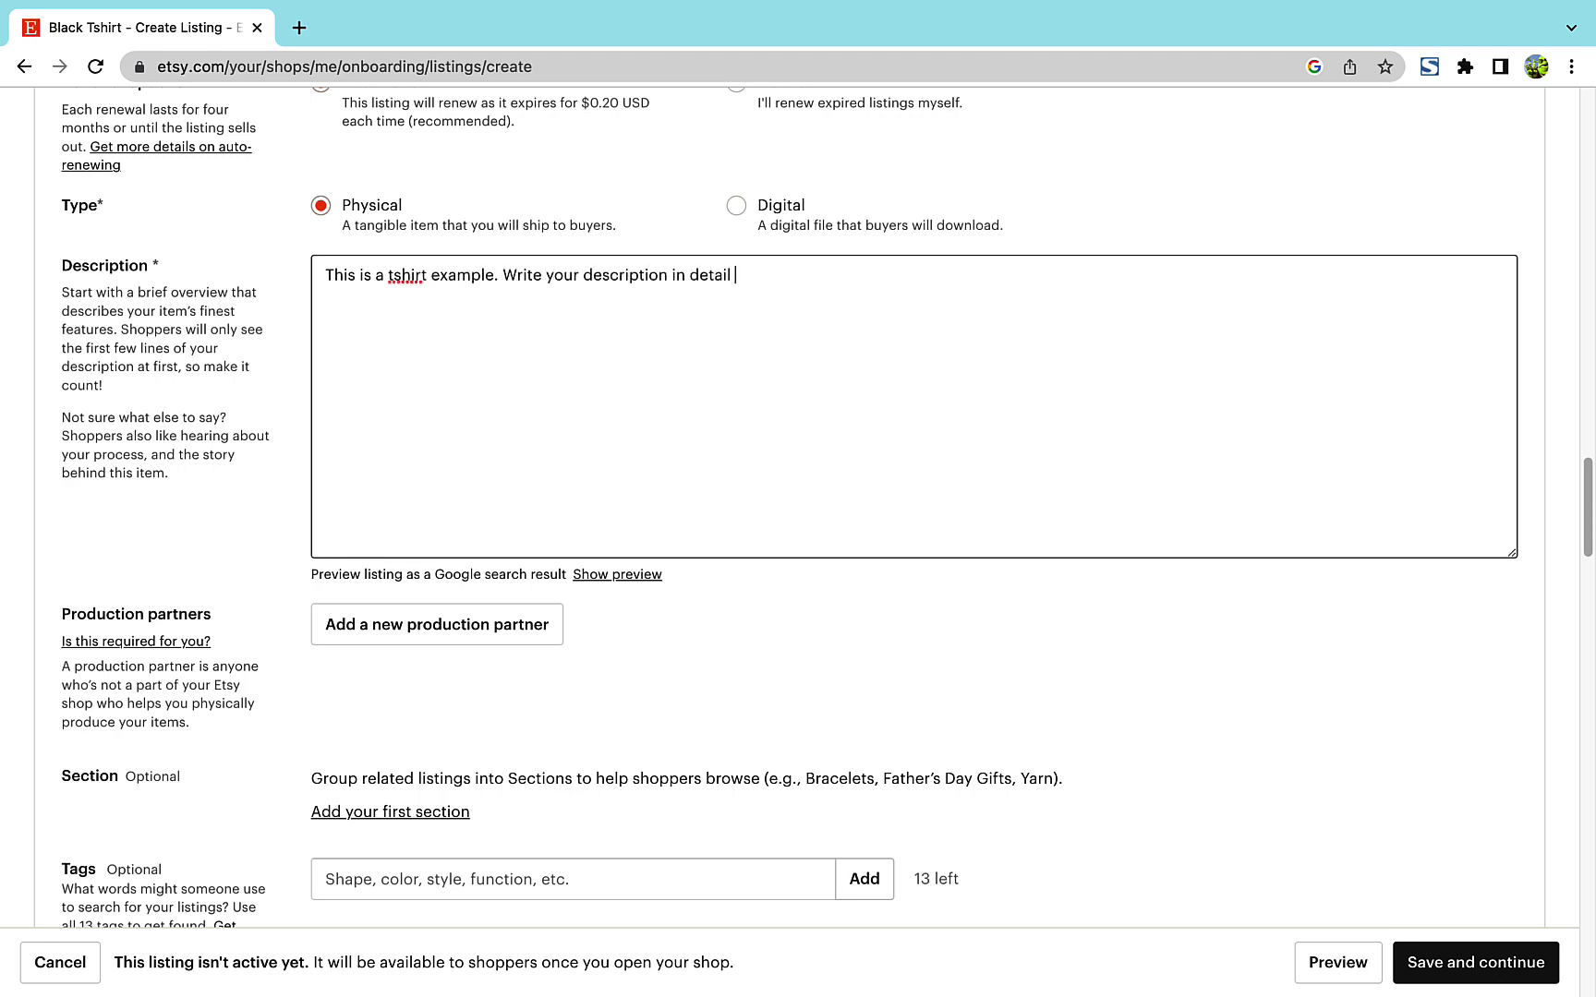
{"action": "type", "text": "for SEO, for your customers to know more about what they are going to buy."}
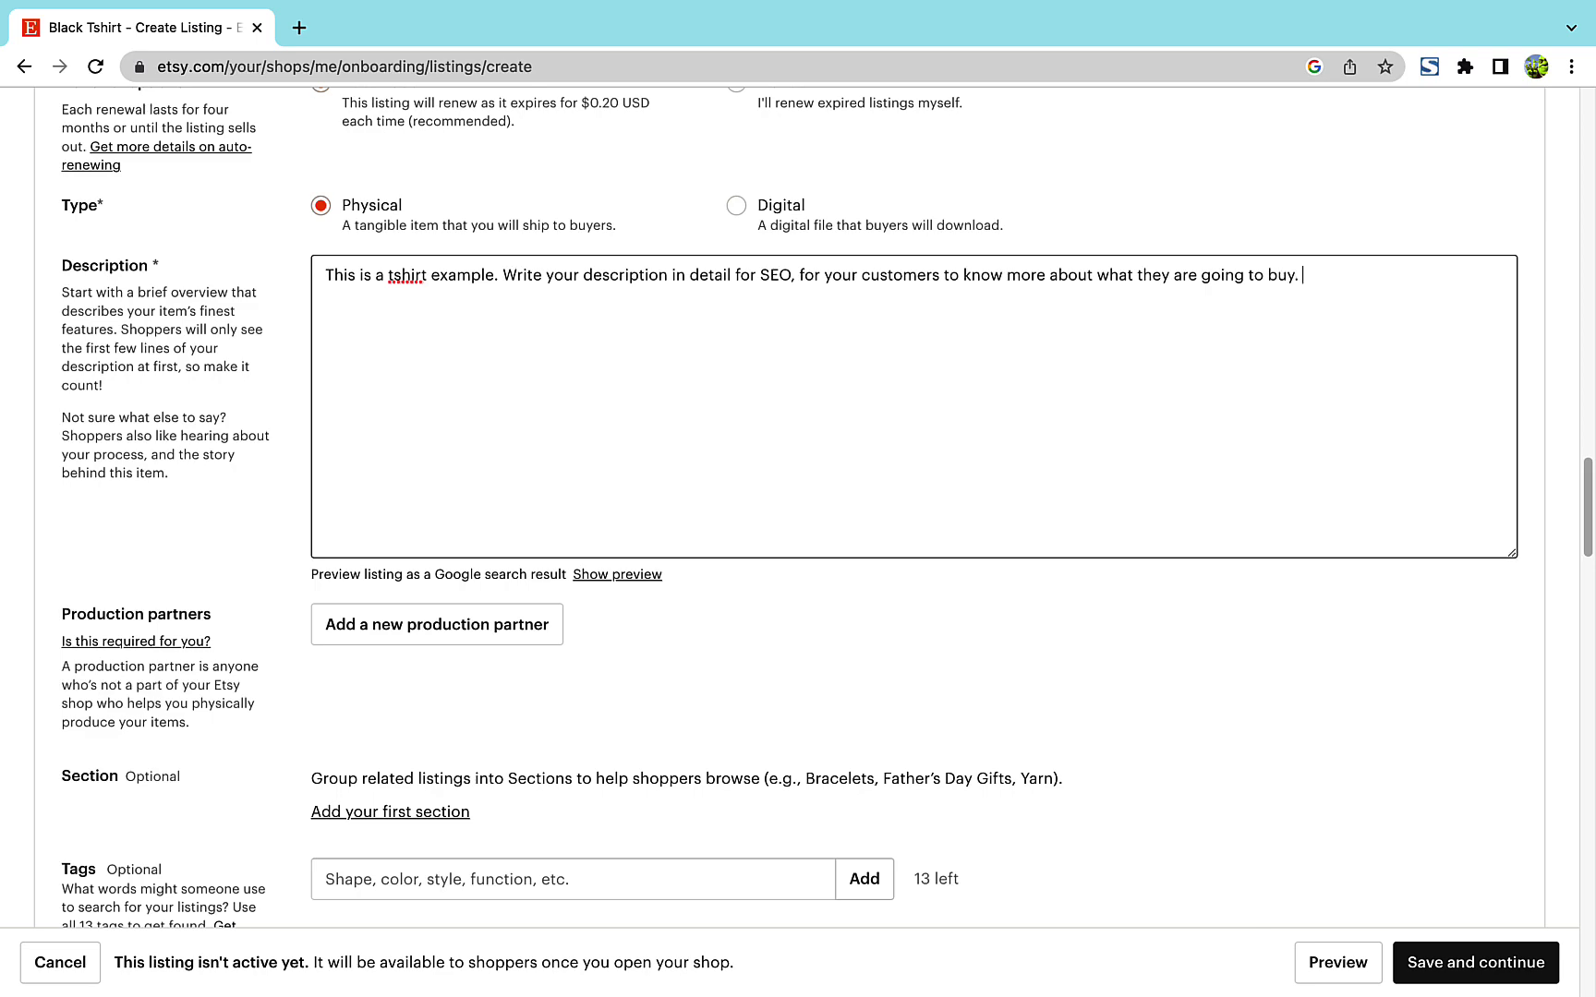
{"action": "scroll", "coordinate": [798, 508], "scroll_direction": "down", "scroll_amount": 4}
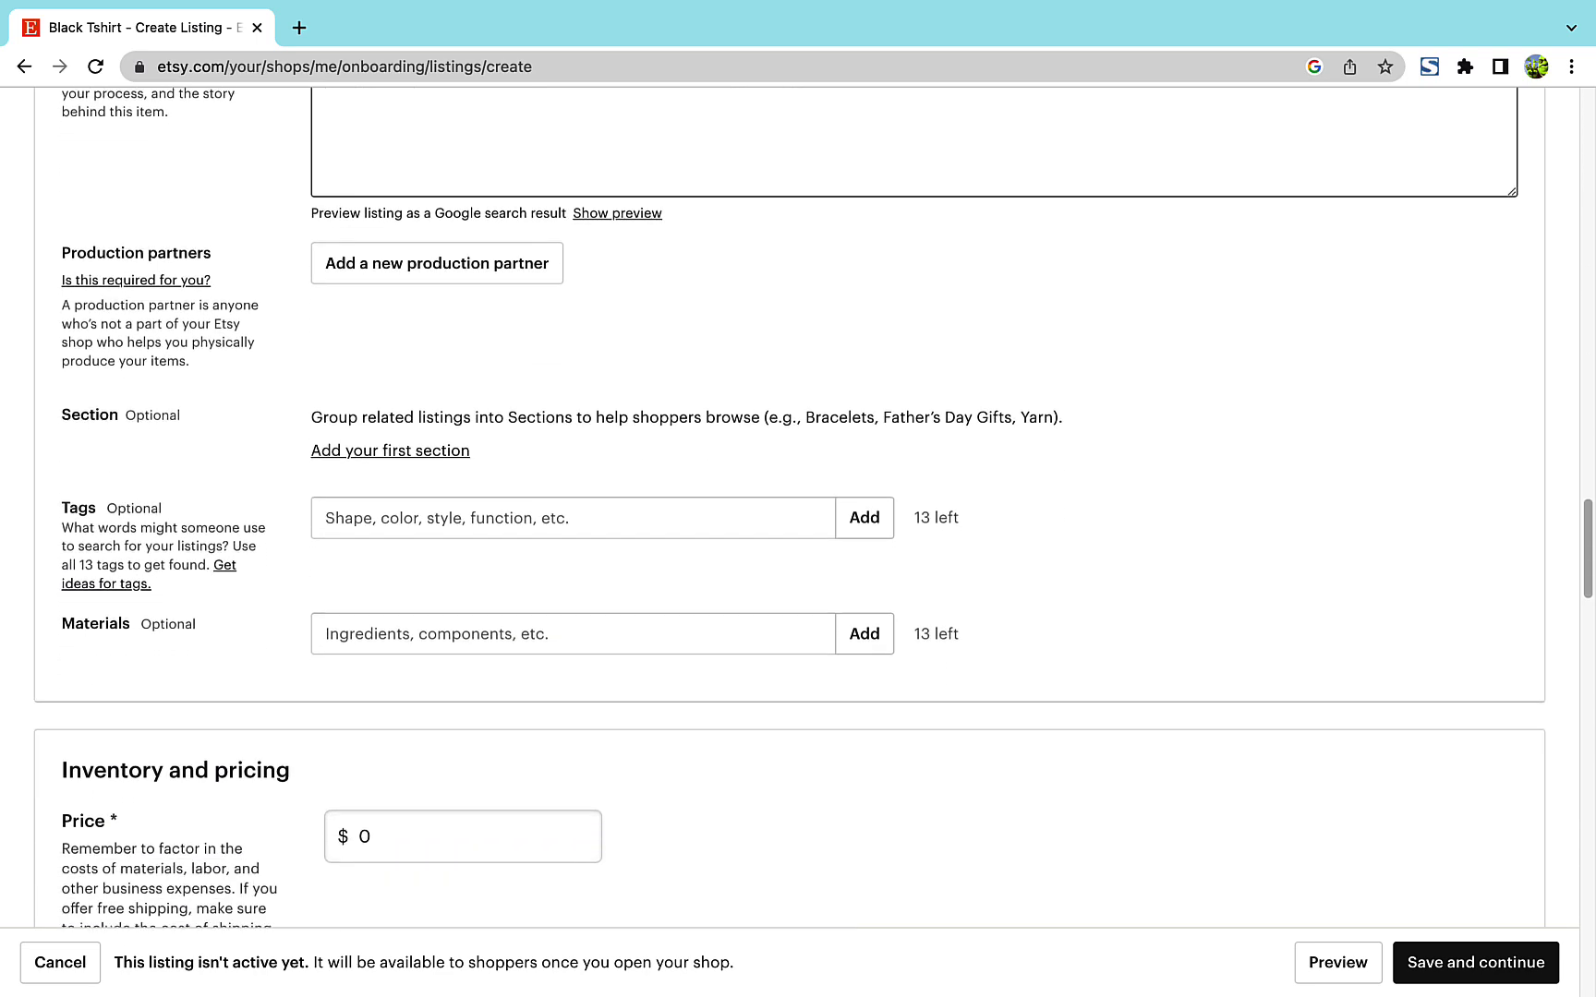
- Replace the listing price with 20 in Inventory and pricing
{"action": "scroll", "coordinate": [798, 508], "scroll_direction": "down", "scroll_amount": 3}
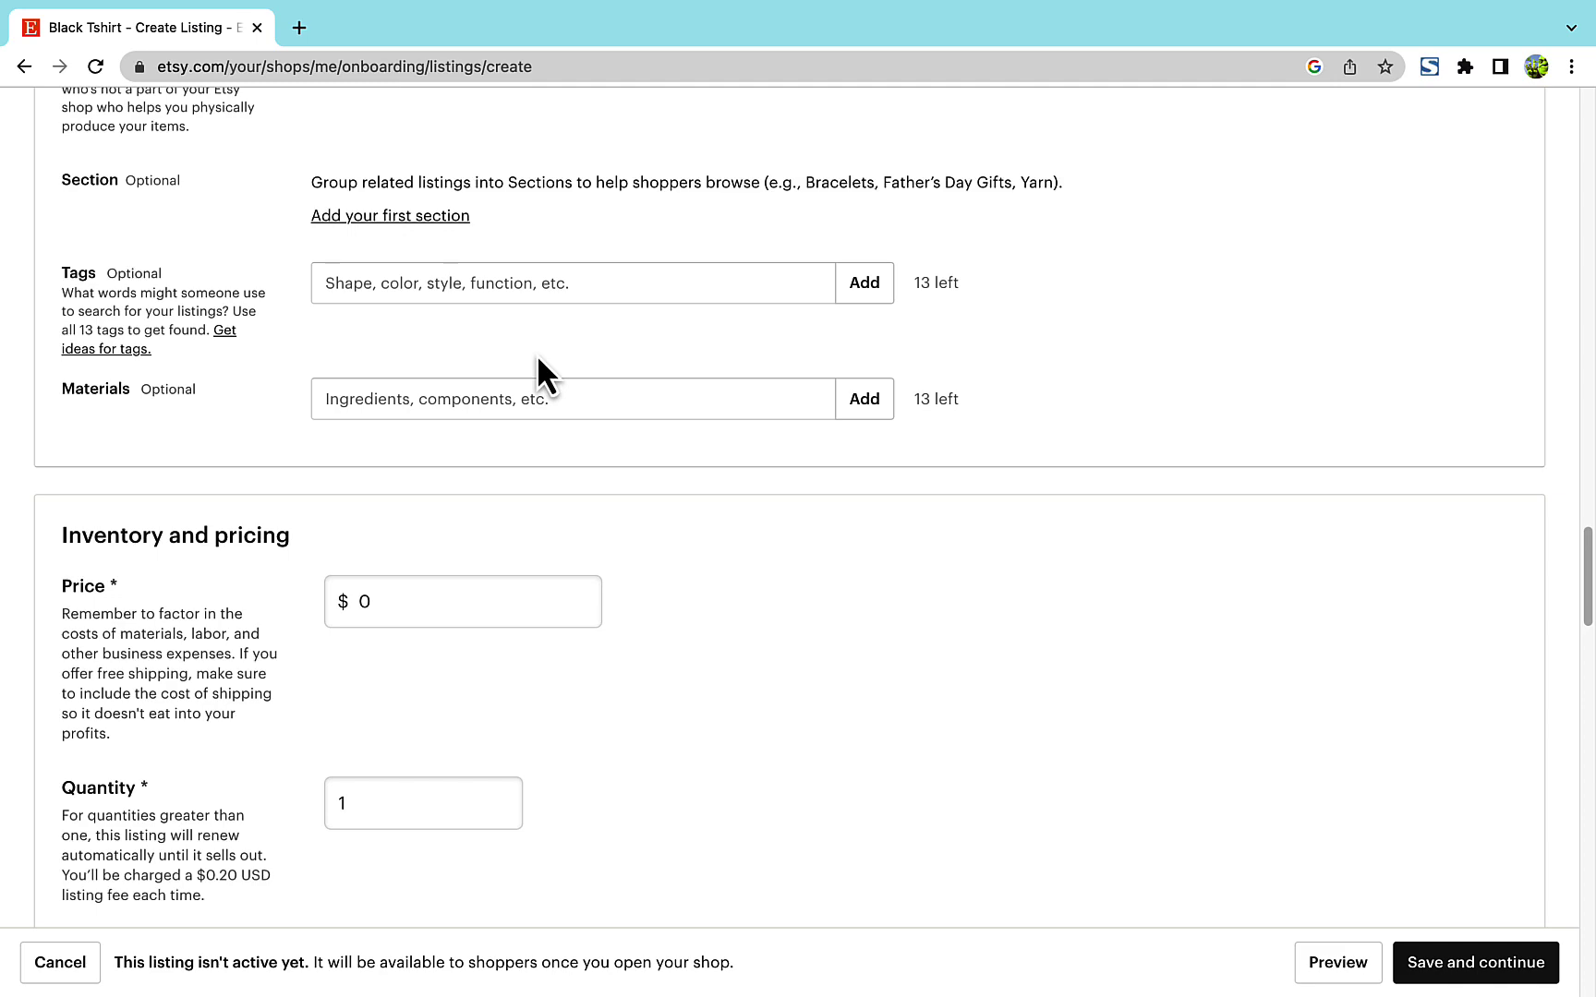
{"action": "scroll", "coordinate": [539, 362], "scroll_direction": "down", "scroll_amount": 3}
{"action": "double_click", "coordinate": [384, 319]}
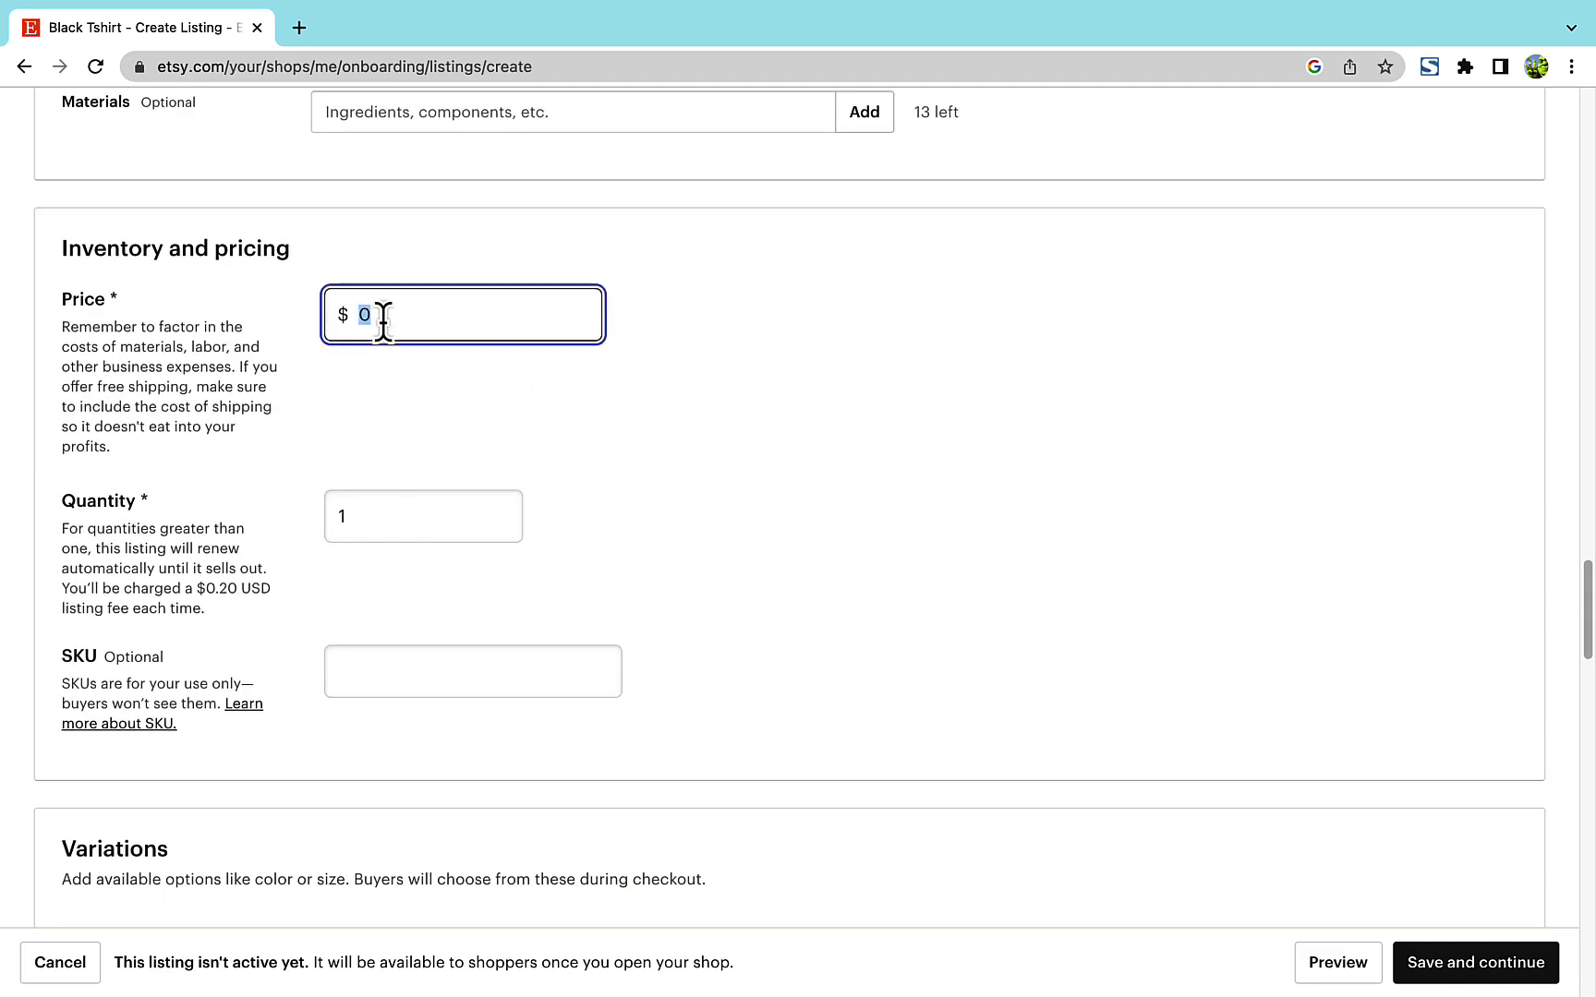
{"action": "type", "text": "20"}
{"action": "scroll", "coordinate": [619, 584], "scroll_direction": "down", "scroll_amount": 5}
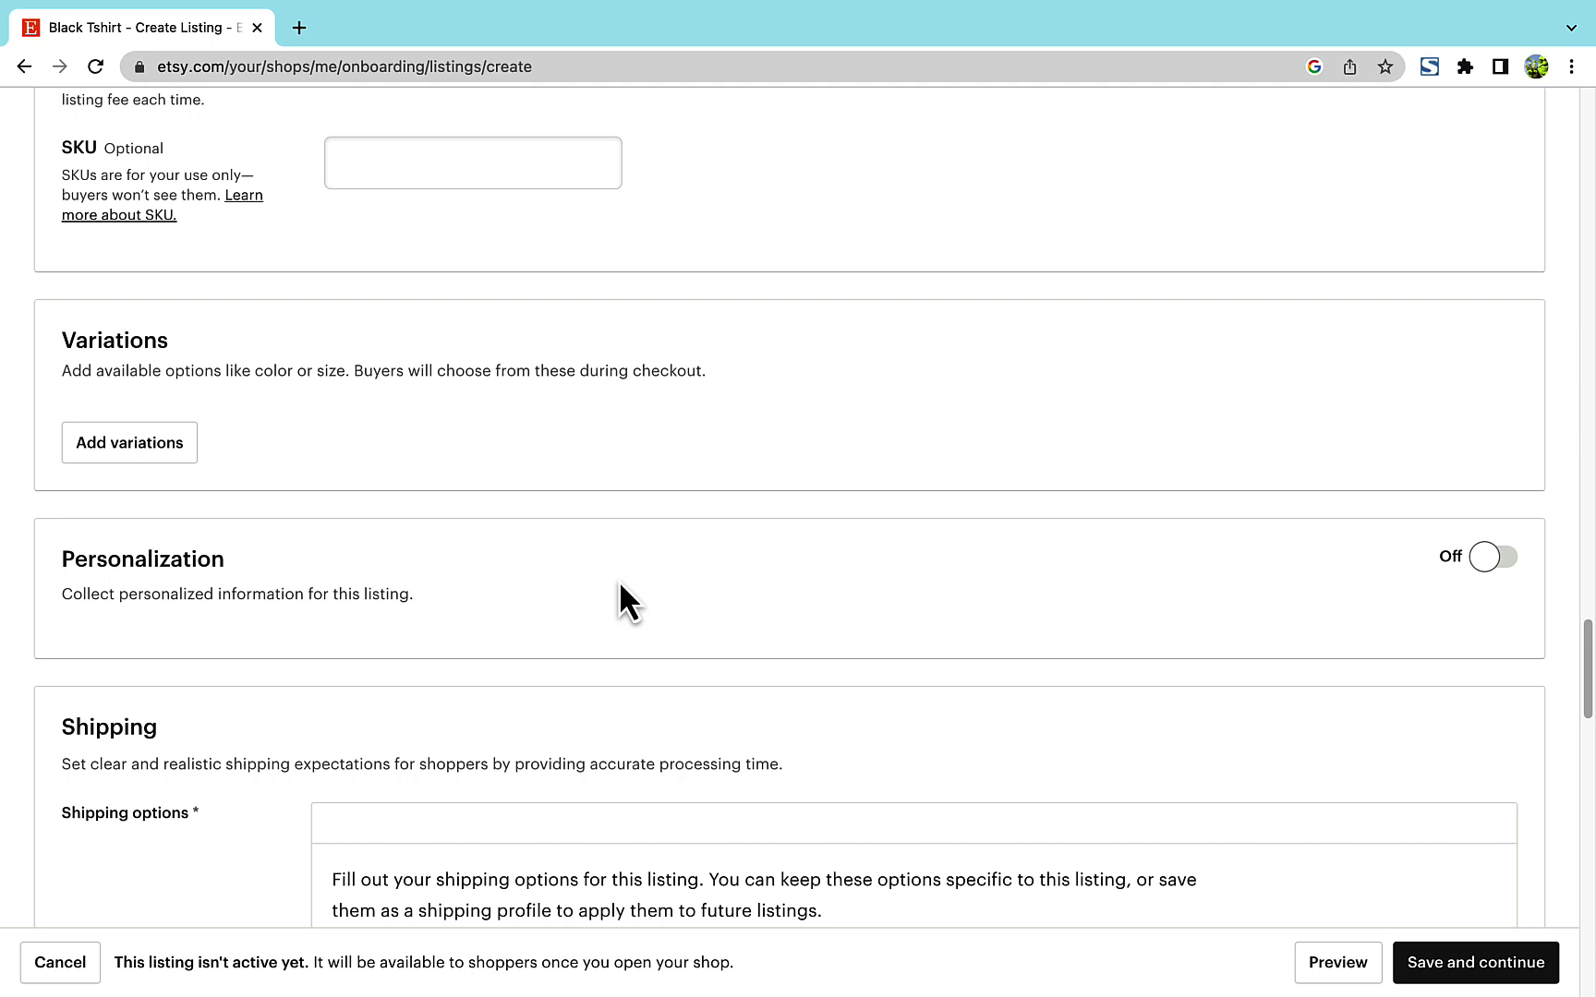
- Cancel a trial Primary color variation and switch Personalization on
{"action": "left_click", "coordinate": [156, 455]}
{"action": "left_click", "coordinate": [644, 554]}
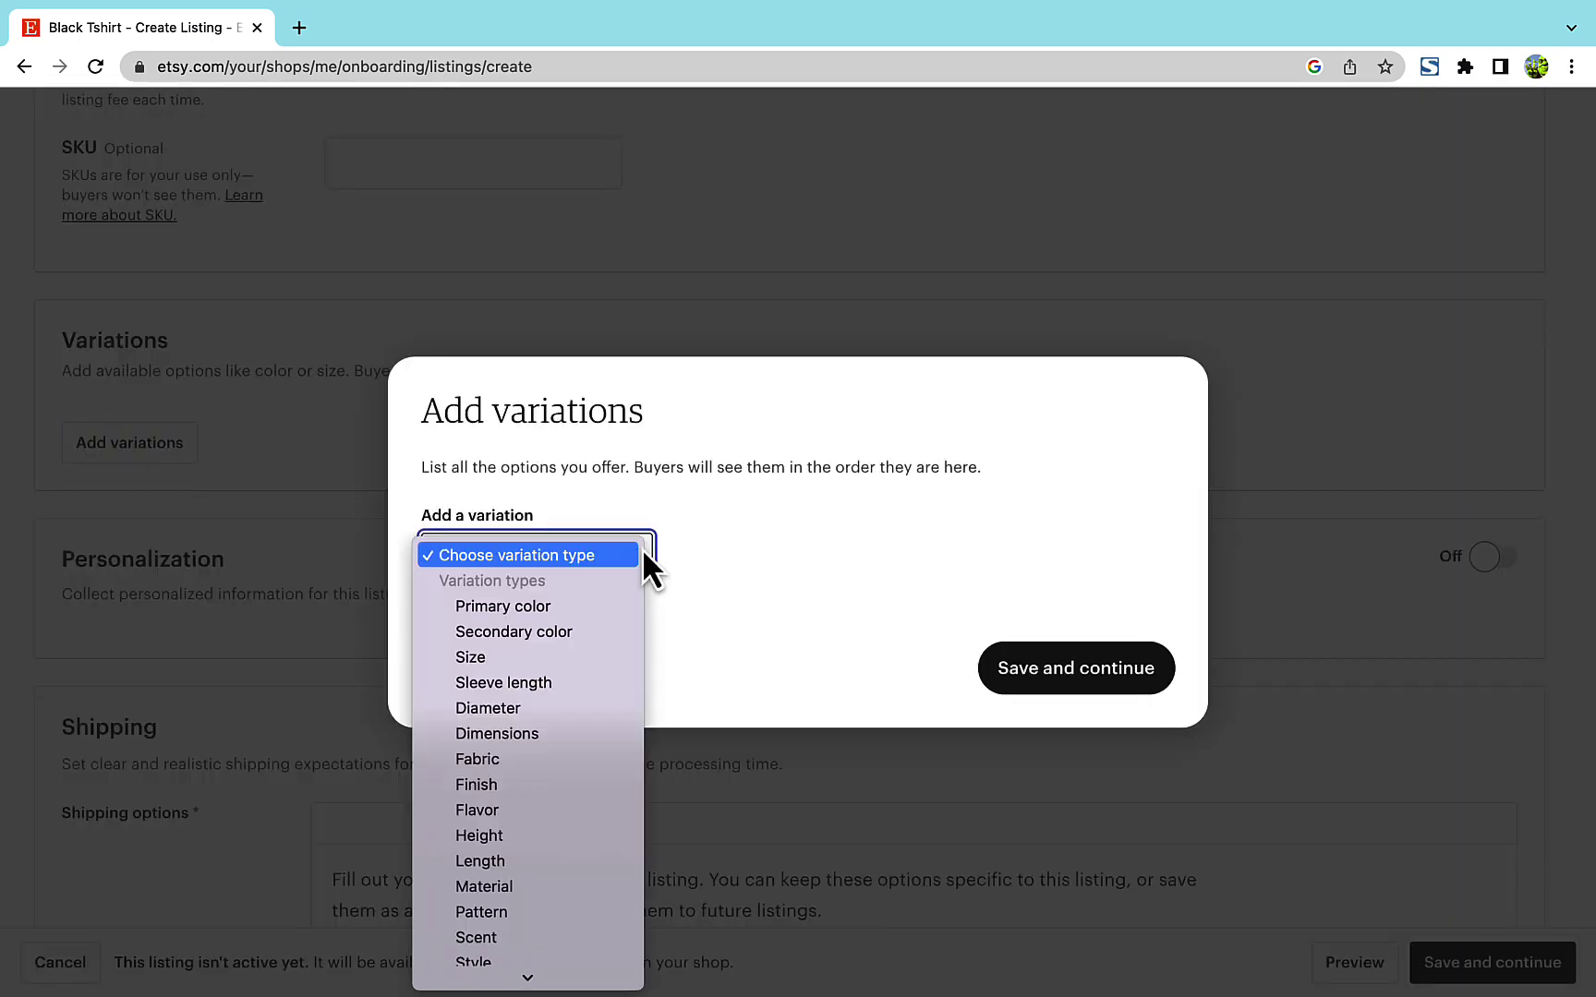
{"action": "left_click", "coordinate": [487, 603]}
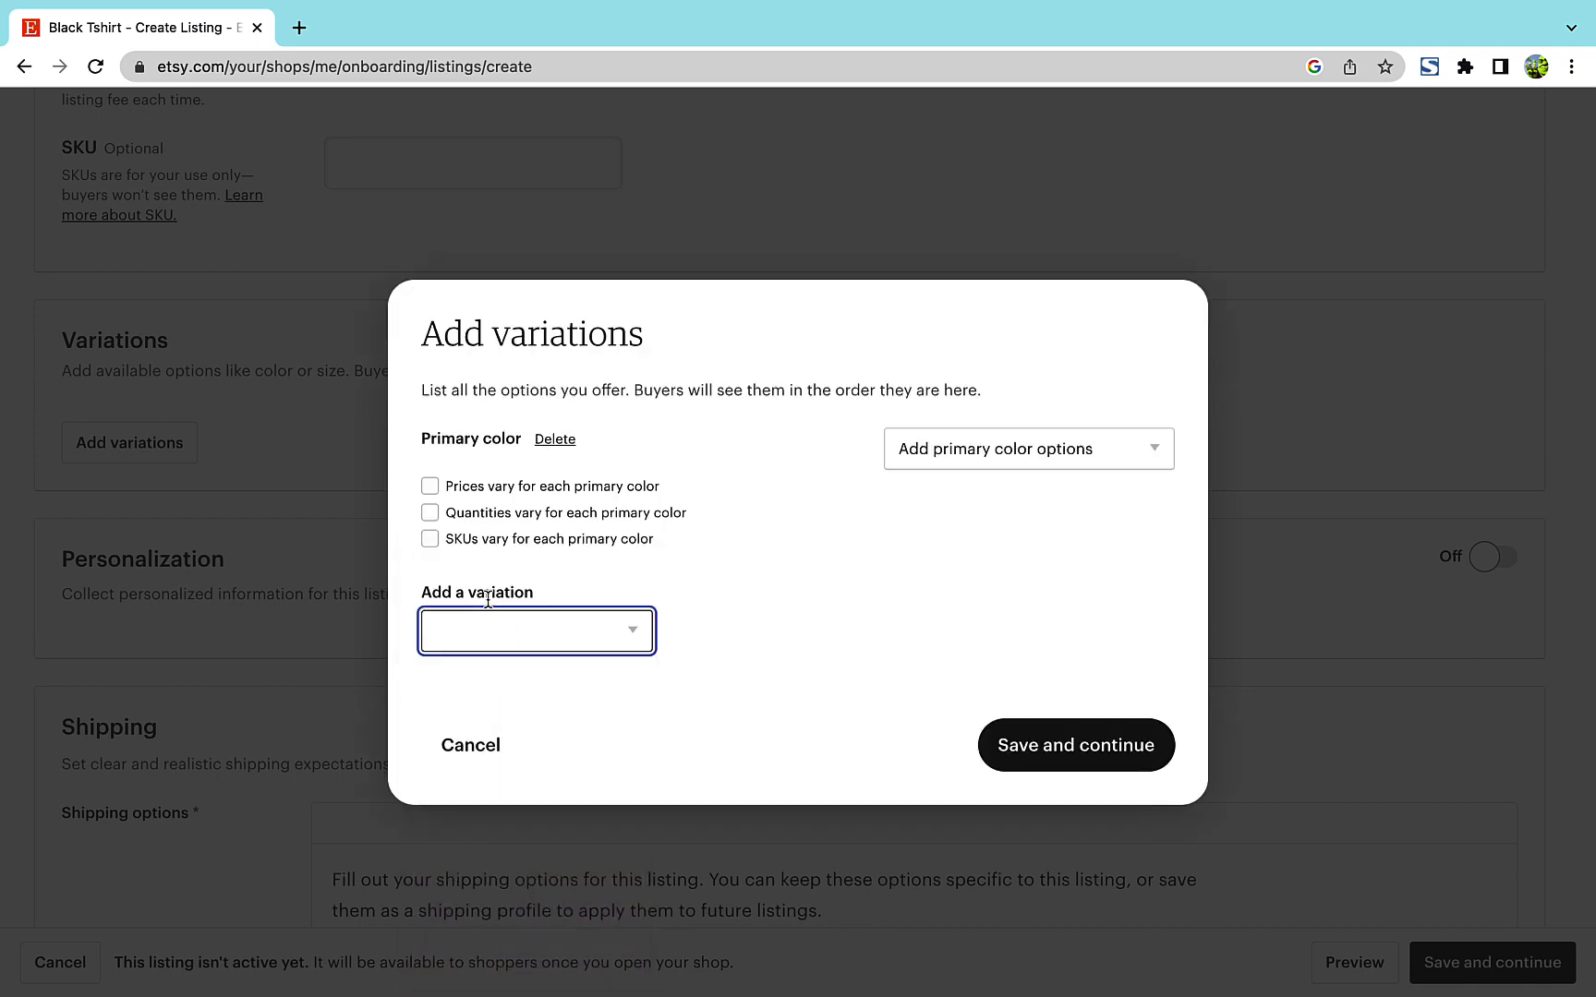
{"action": "left_click", "coordinate": [958, 453]}
{"action": "left_click", "coordinate": [958, 456]}
{"action": "left_click", "coordinate": [485, 744]}
{"action": "scroll", "coordinate": [483, 744], "scroll_direction": "down", "scroll_amount": 3}
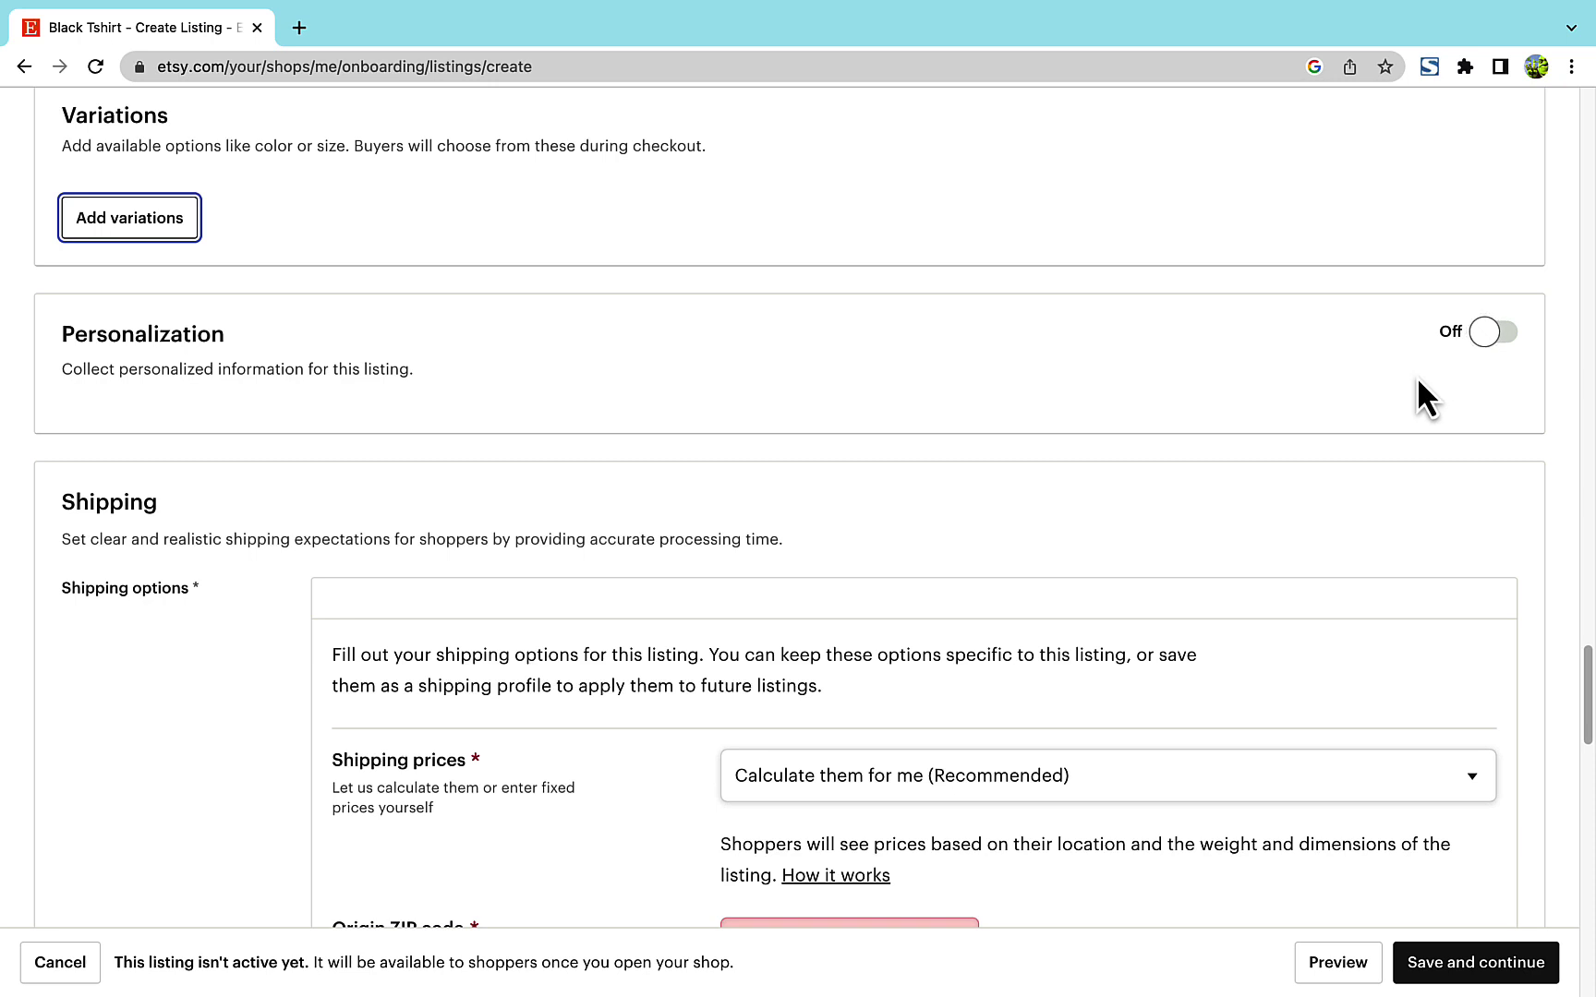
{"action": "left_click", "coordinate": [1491, 332]}
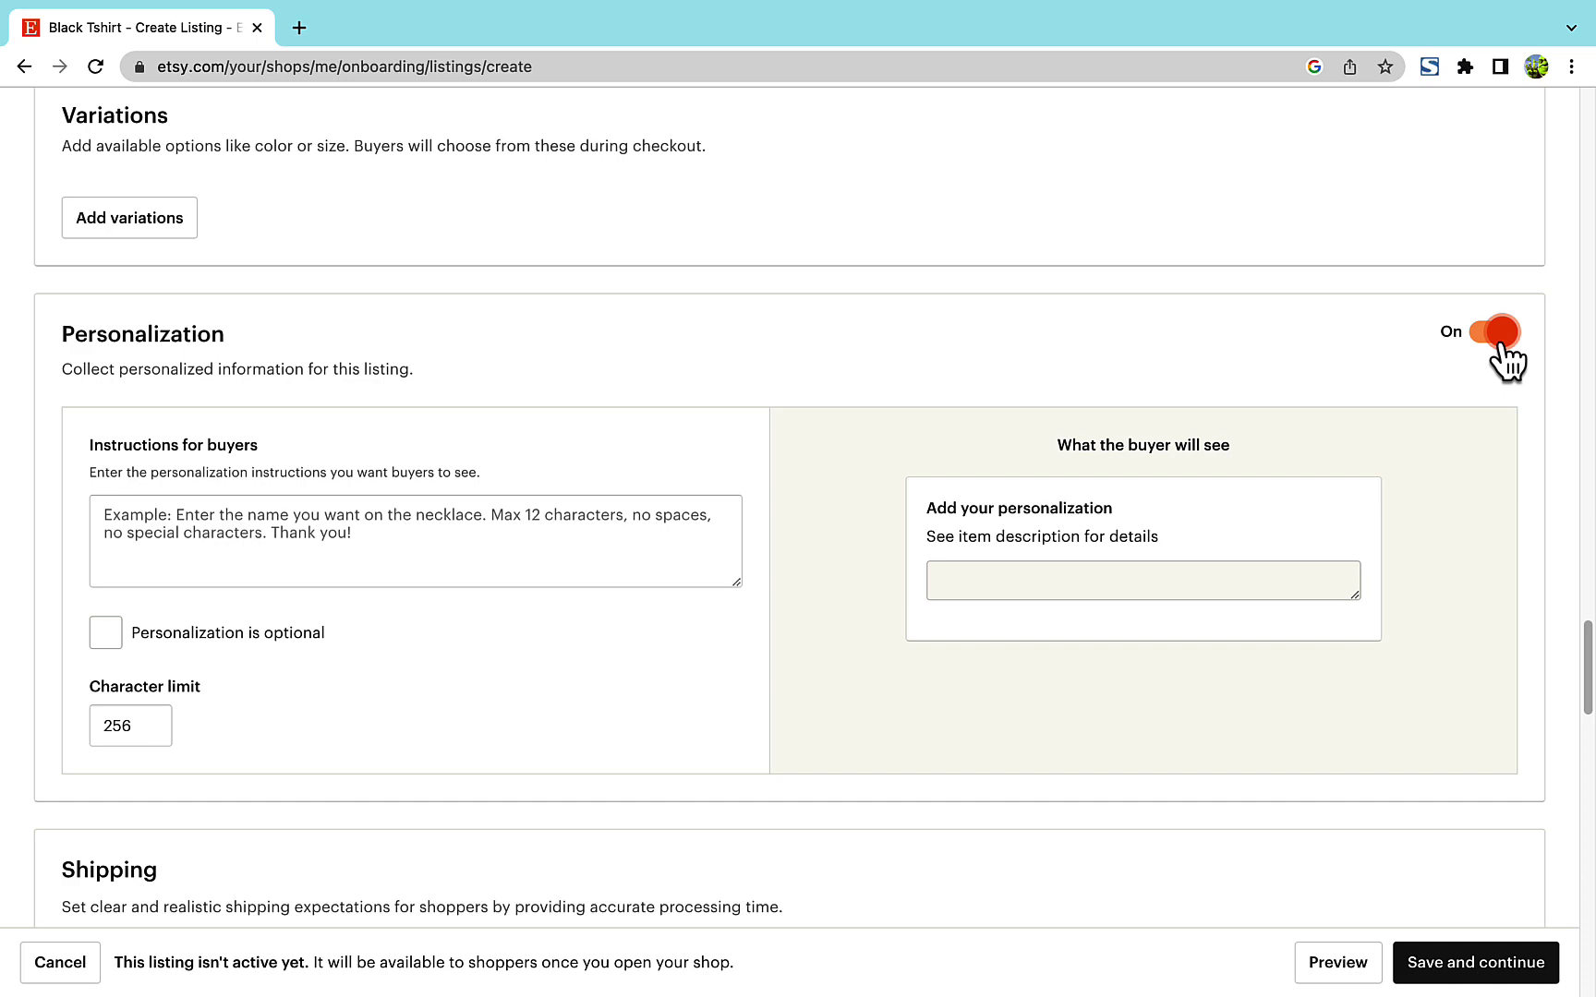
- Untick All countries so the listing ships only to North America/United States
{"action": "scroll", "coordinate": [1281, 471], "scroll_direction": "down", "scroll_amount": 10}
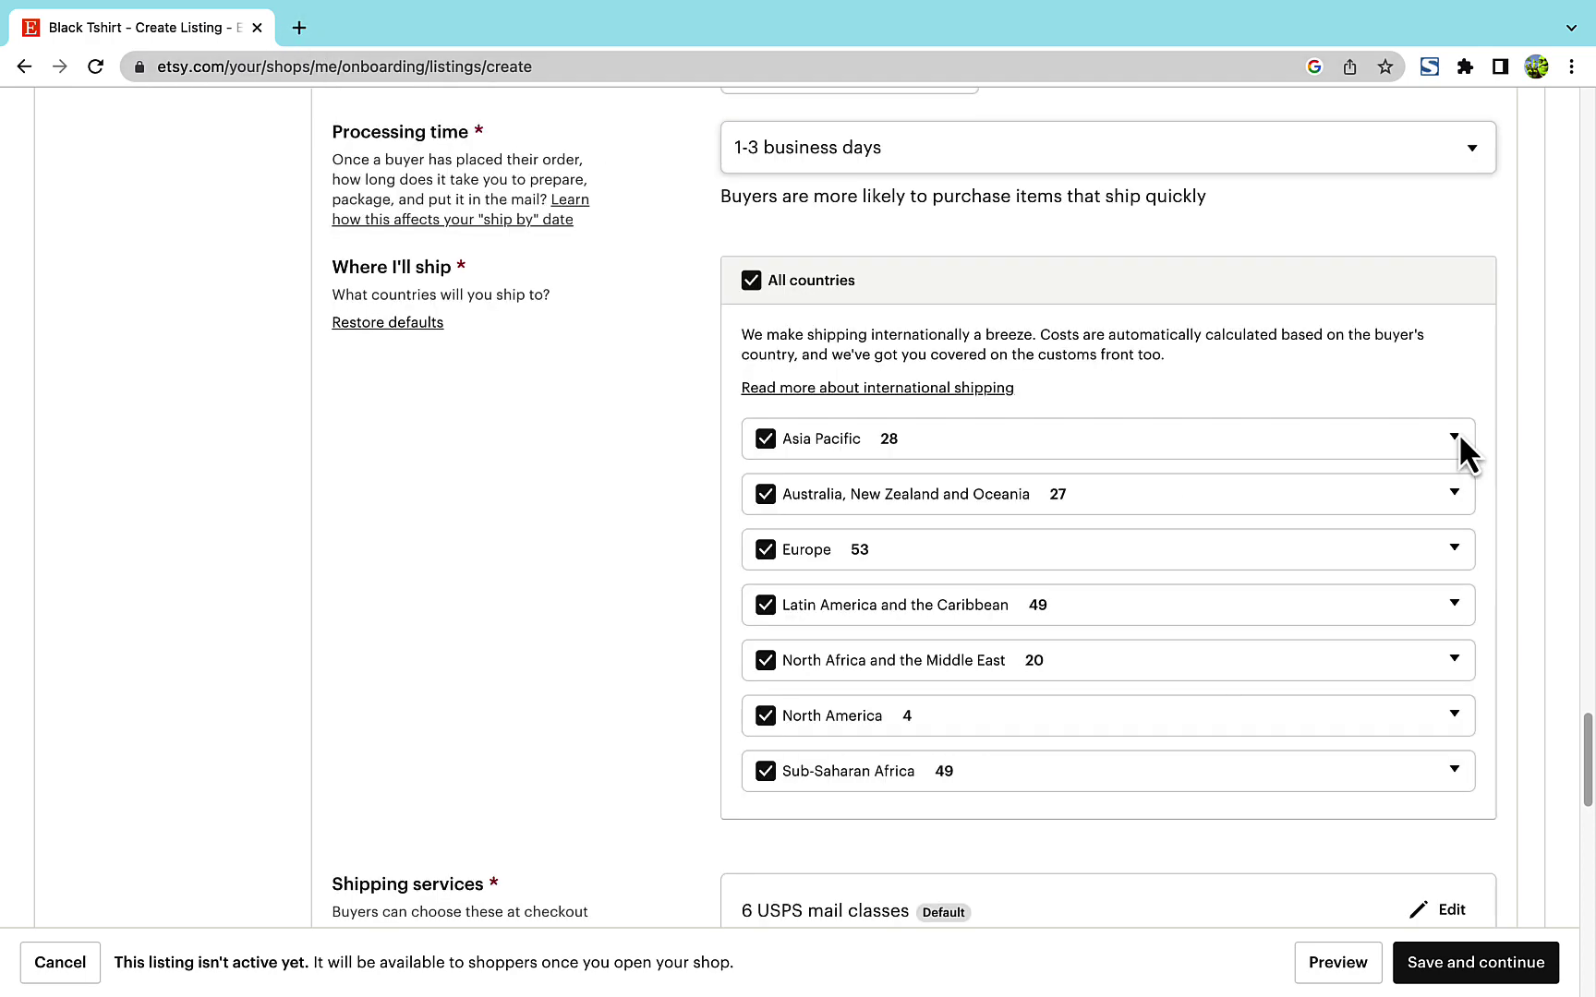
{"action": "left_click", "coordinate": [1458, 435]}
{"action": "left_click", "coordinate": [1457, 435]}
{"action": "left_click", "coordinate": [751, 280]}
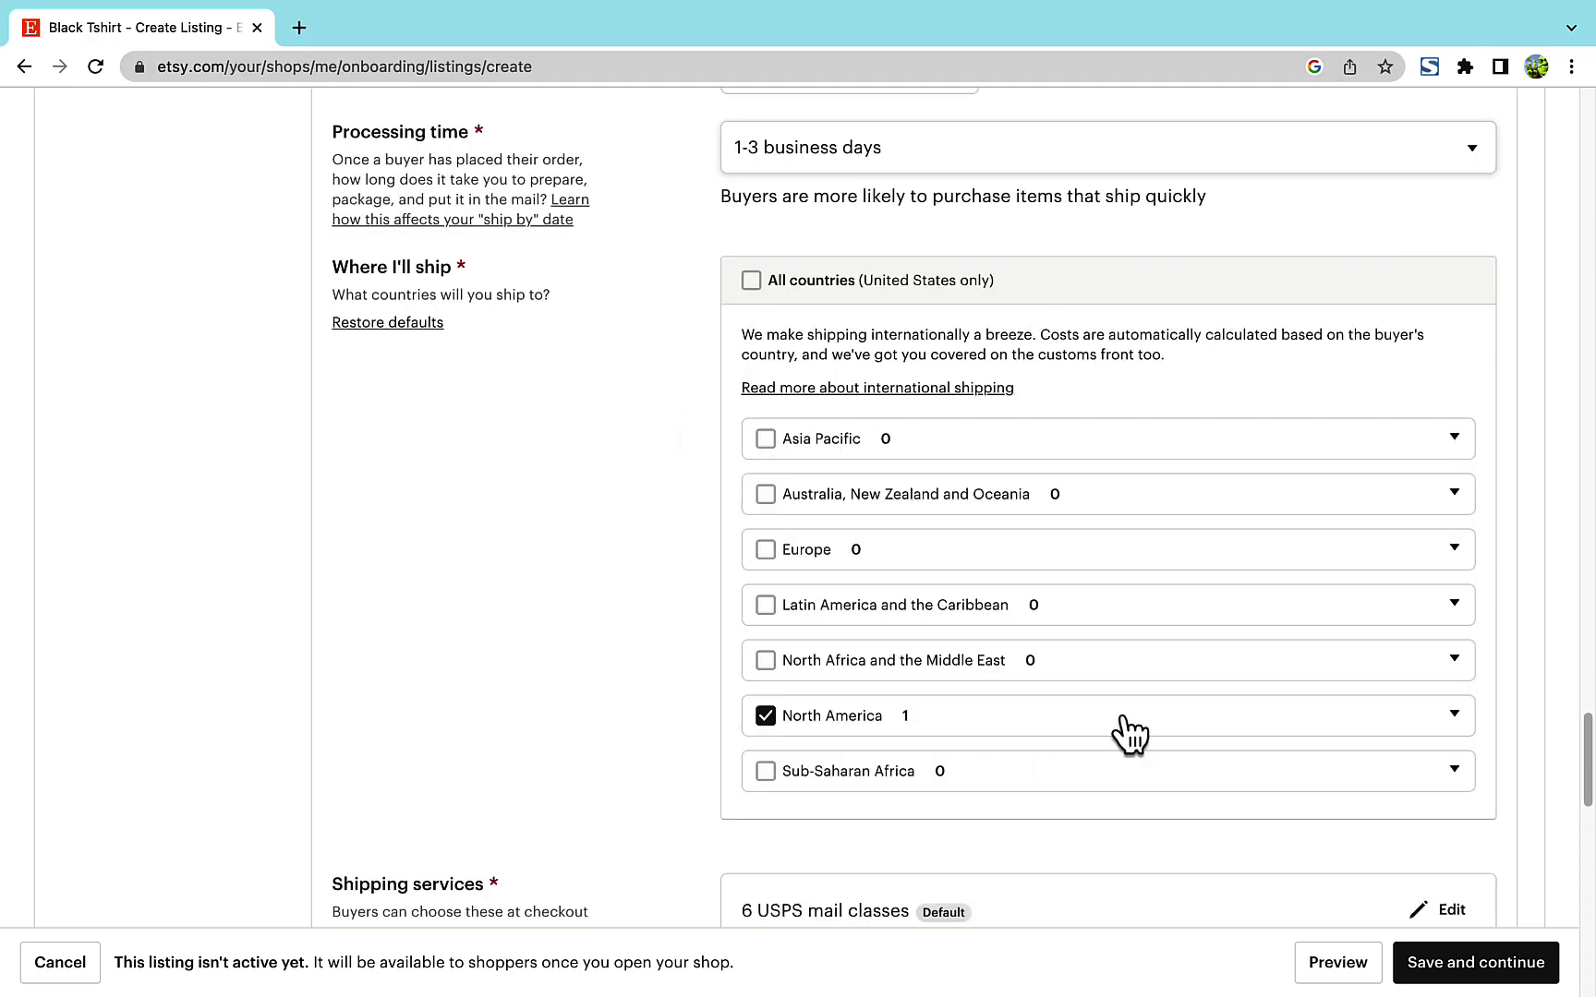
{"action": "left_click", "coordinate": [1122, 717]}
{"action": "left_click", "coordinate": [1452, 719]}
- Leave free domestic shipping turned off
{"action": "scroll", "coordinate": [1451, 720], "scroll_direction": "down", "scroll_amount": 3}
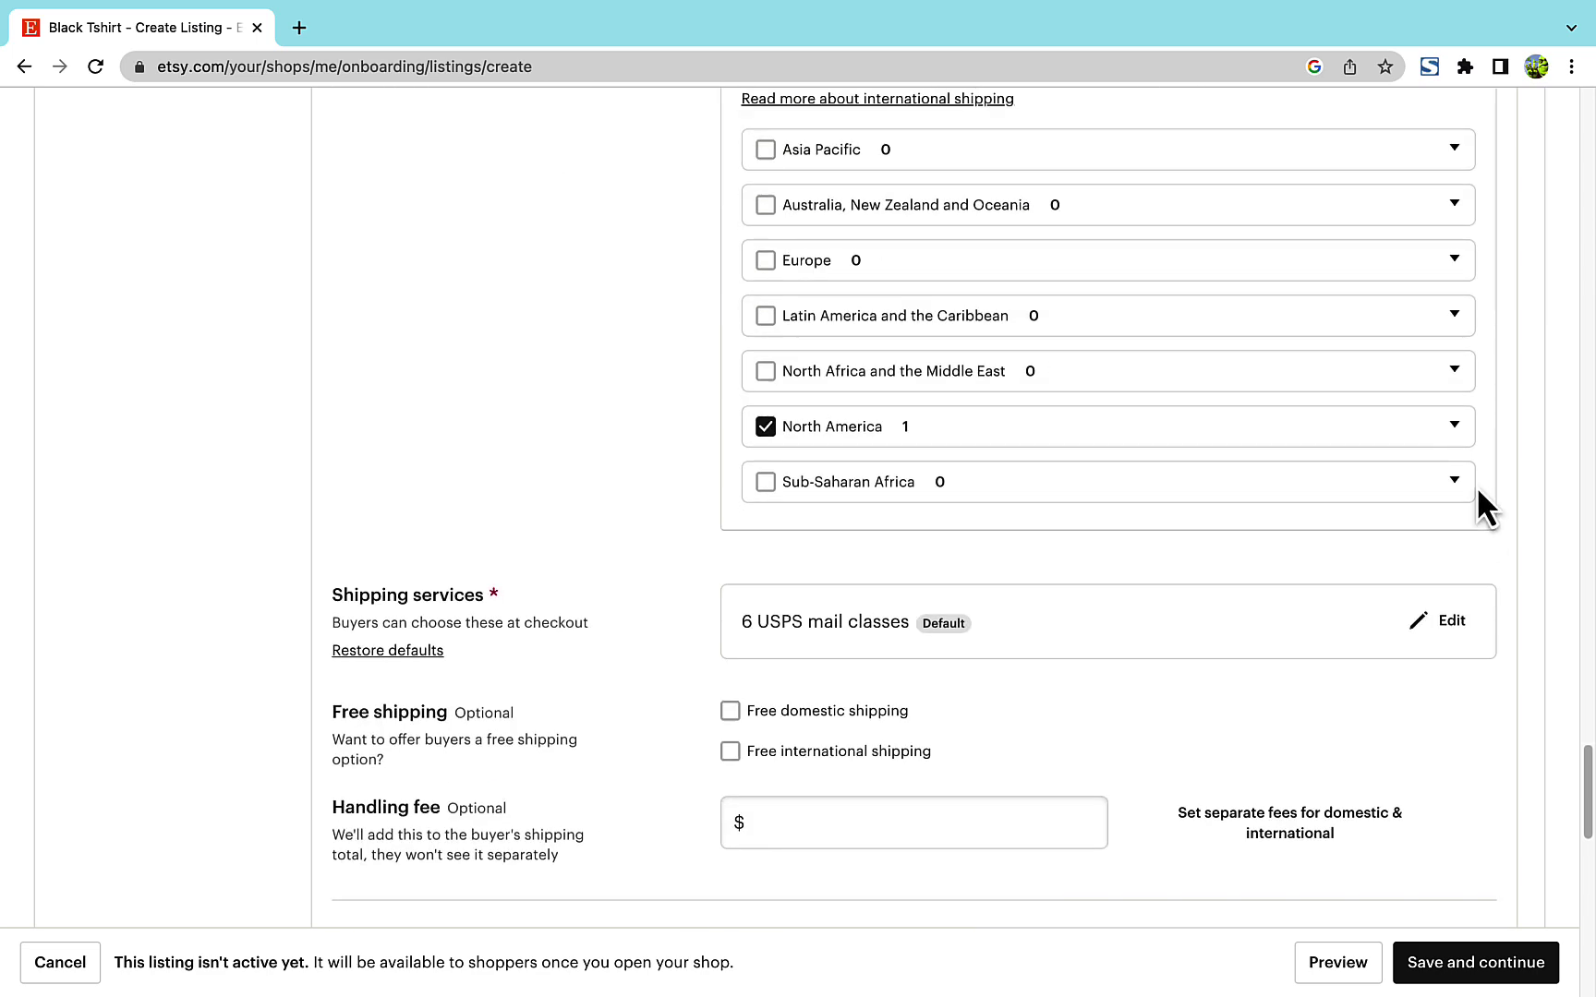
{"action": "scroll", "coordinate": [1479, 504], "scroll_direction": "down", "scroll_amount": 4}
{"action": "left_click", "coordinate": [814, 369]}
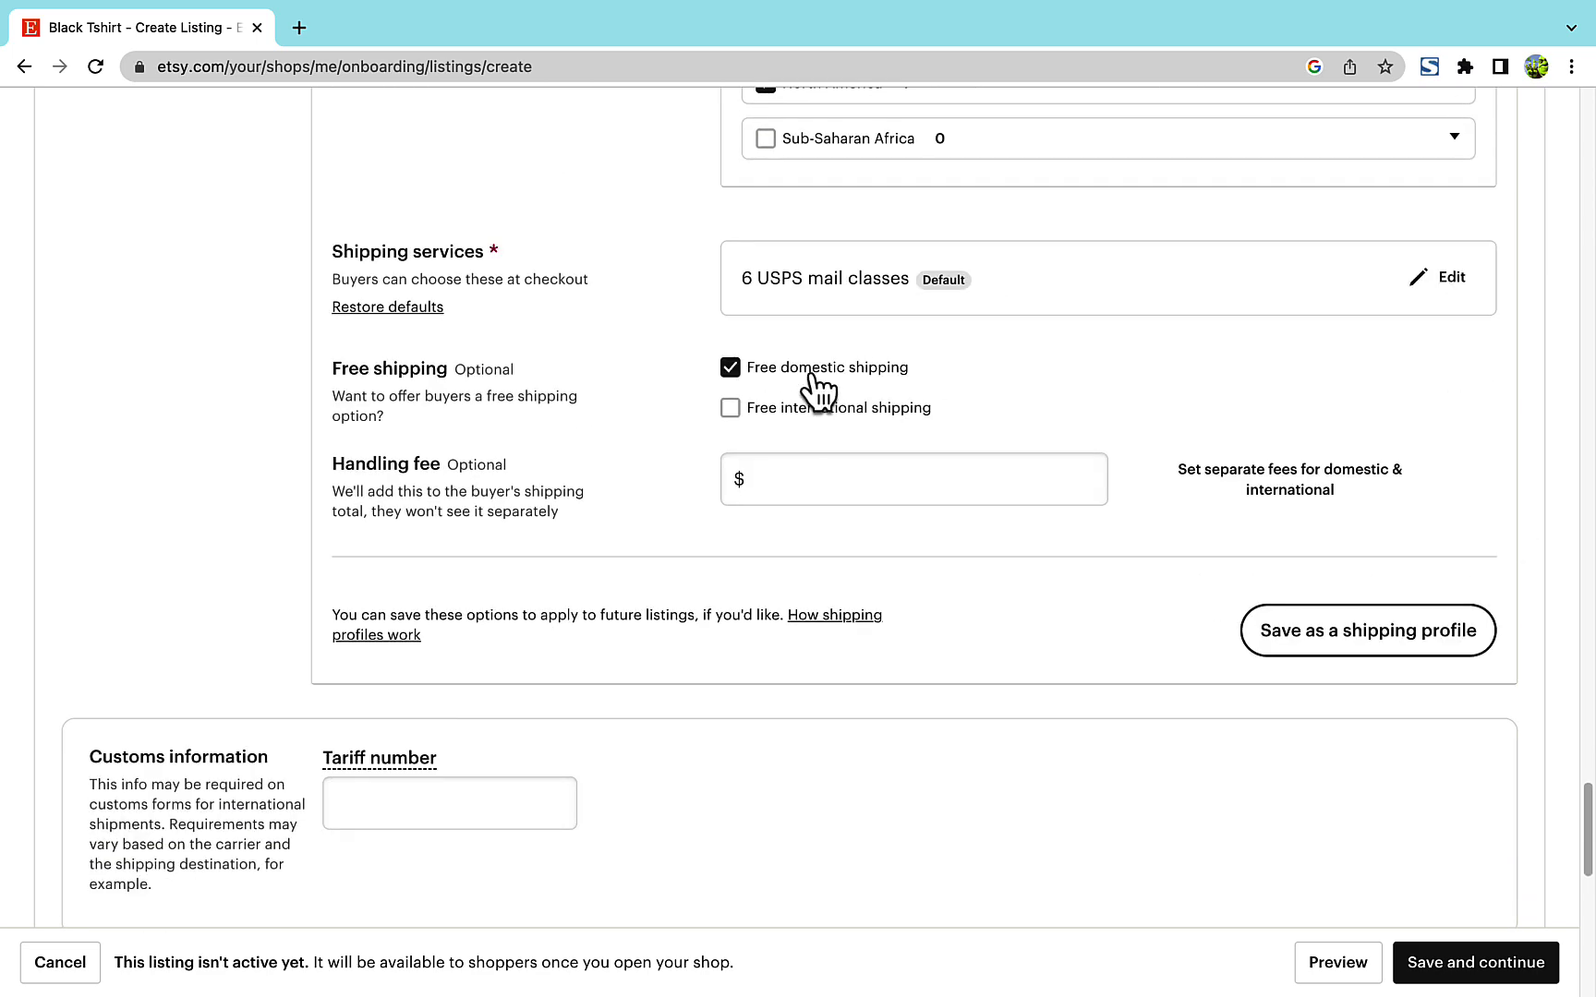
{"action": "left_click", "coordinate": [811, 374]}
- Restore the six default USPS shipping services
{"action": "left_click", "coordinate": [1440, 278]}
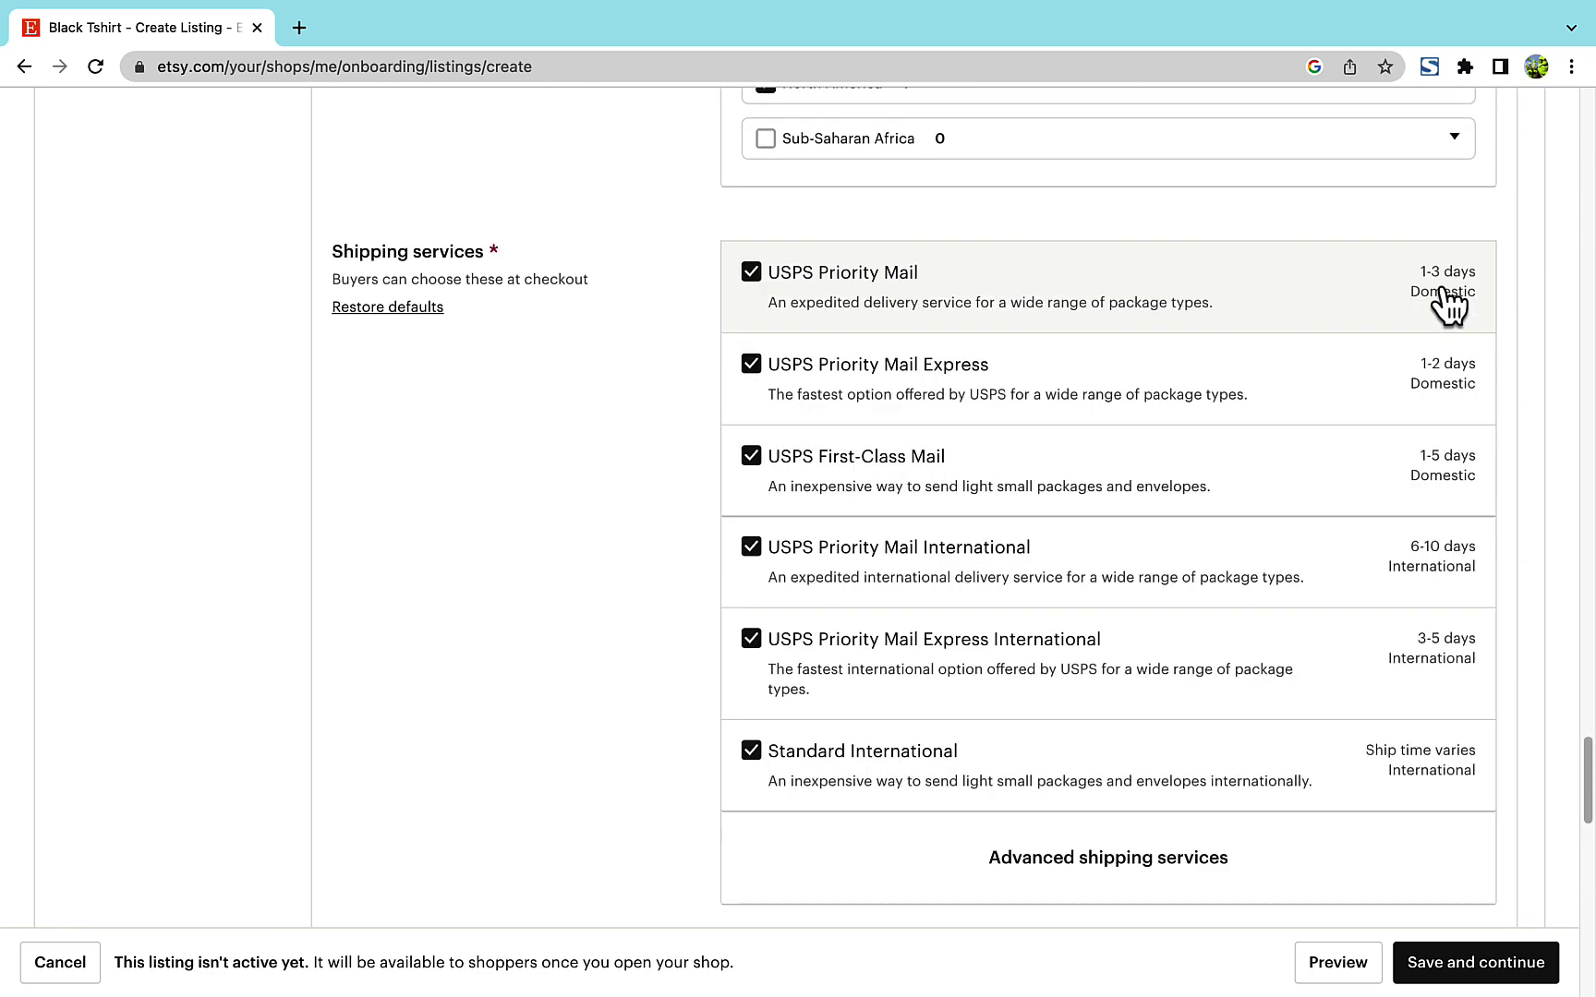
{"action": "left_click", "coordinate": [1097, 860]}
{"action": "scroll", "coordinate": [1097, 866], "scroll_direction": "down", "scroll_amount": 3}
{"action": "scroll", "coordinate": [1097, 865], "scroll_direction": "up", "scroll_amount": 4}
{"action": "left_click", "coordinate": [388, 463]}
{"action": "left_click", "coordinate": [1458, 436]}
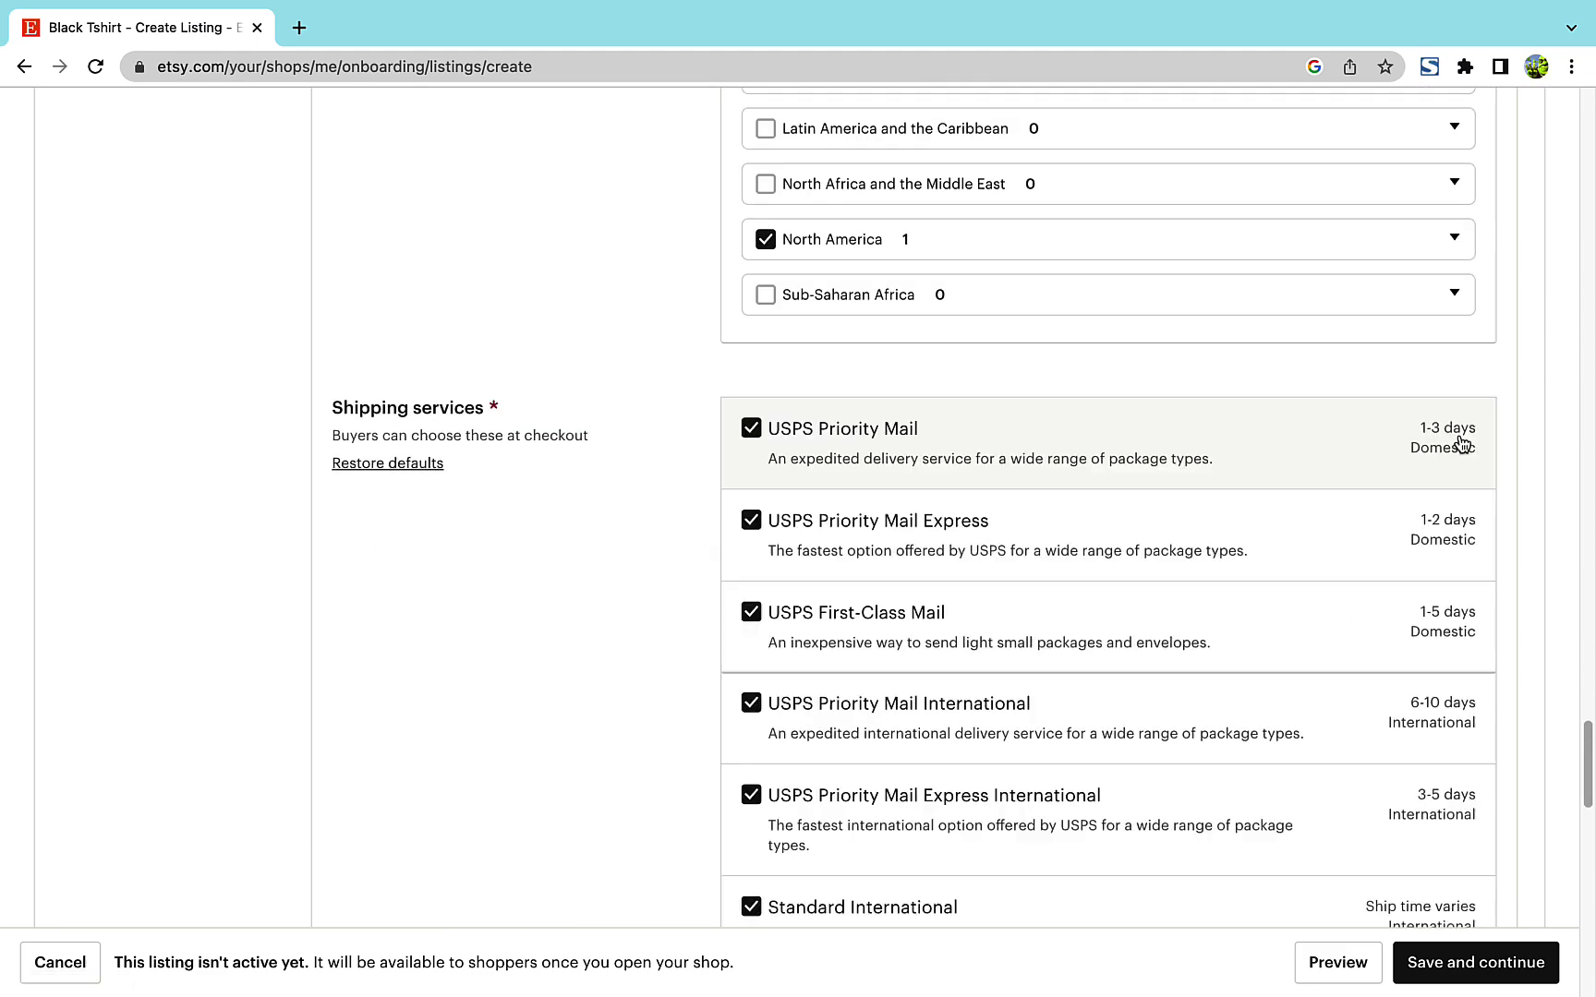
{"action": "scroll", "coordinate": [1459, 443], "scroll_direction": "down", "scroll_amount": 1}
{"action": "left_click", "coordinate": [398, 349]}
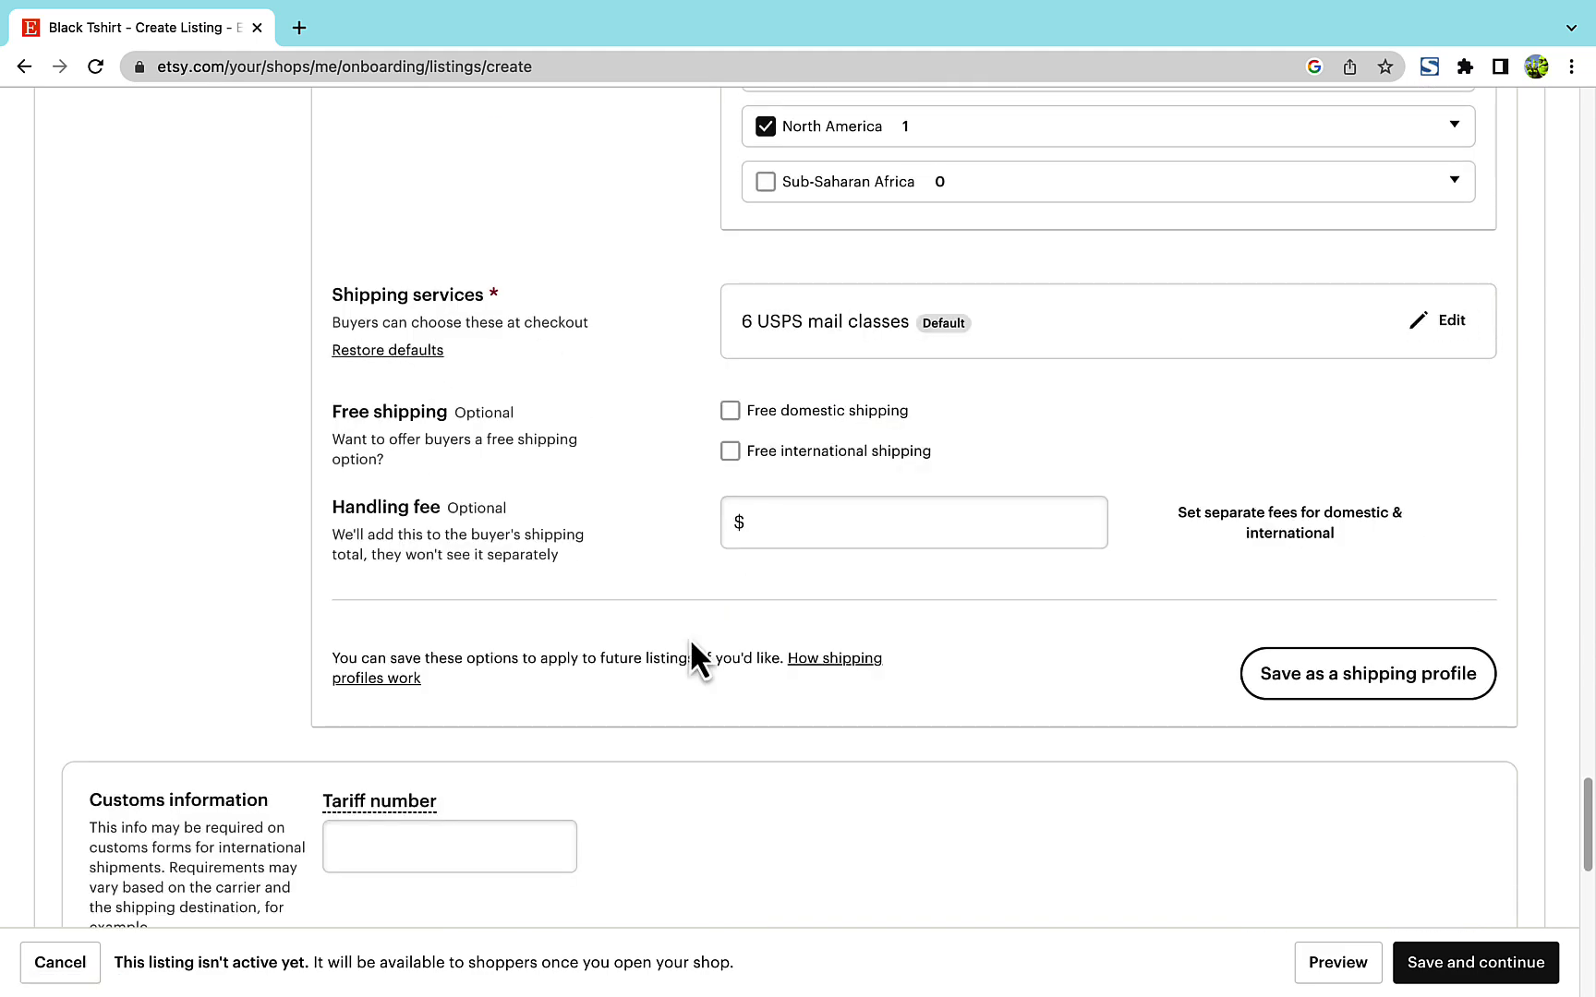
{"action": "scroll", "coordinate": [692, 646], "scroll_direction": "down", "scroll_amount": 2}
{"action": "scroll", "coordinate": [690, 642], "scroll_direction": "down", "scroll_amount": 4}
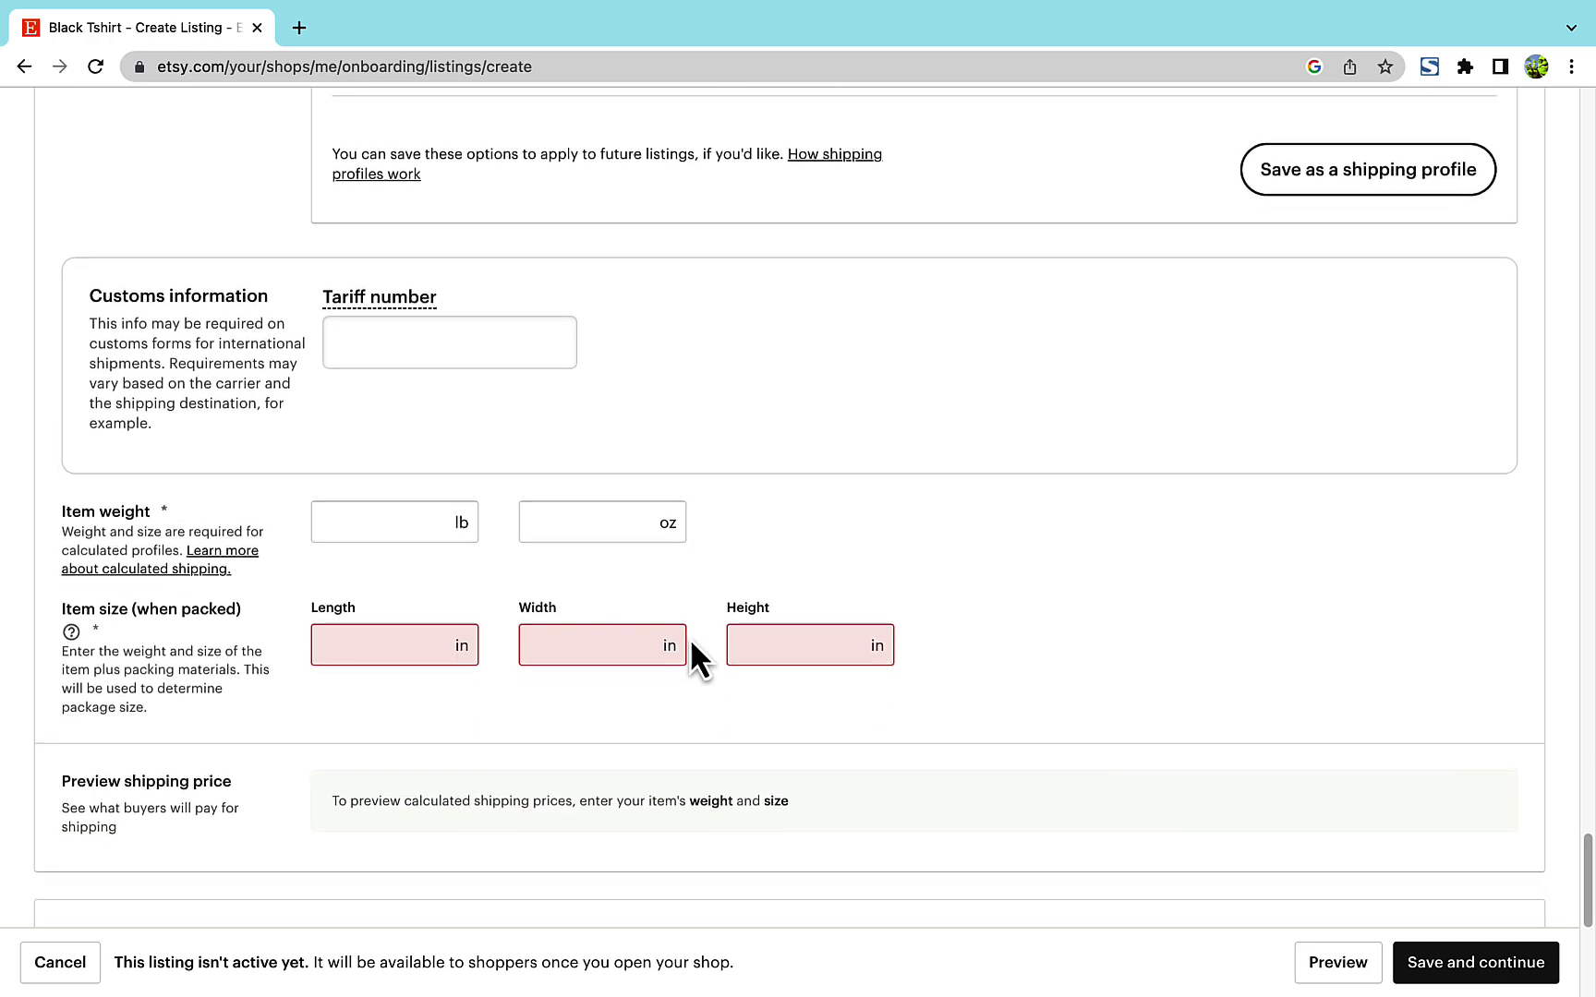
{"action": "scroll", "coordinate": [690, 637], "scroll_direction": "down", "scroll_amount": 2}
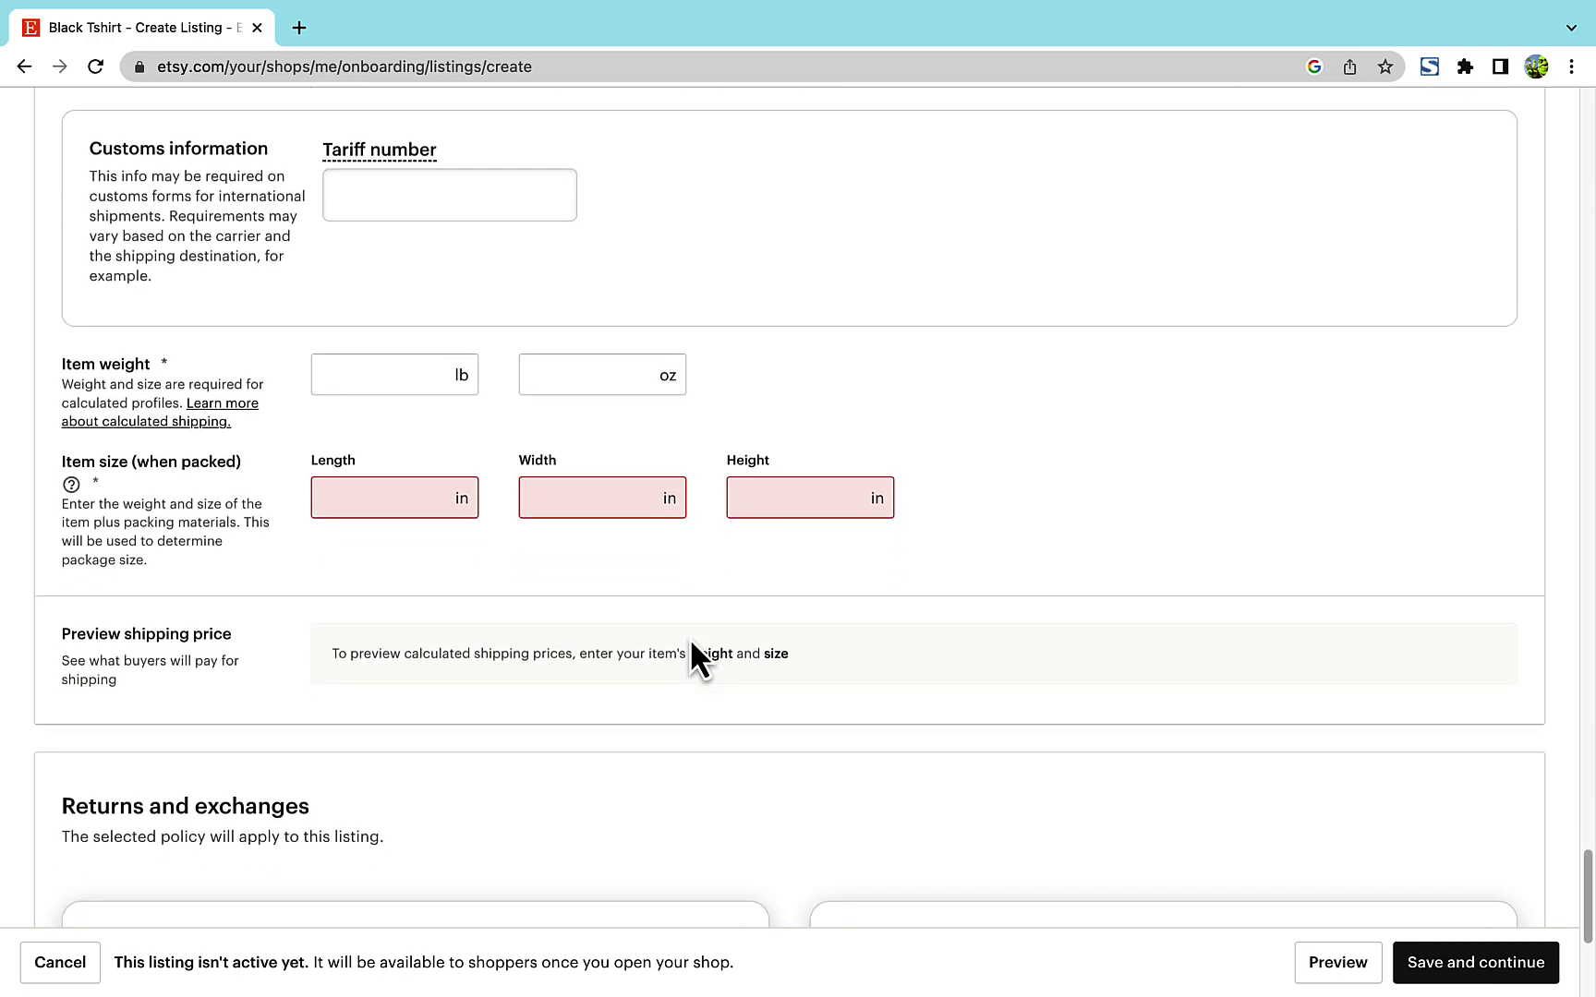
- Correct the package size to height 3 in and length 12 in
{"action": "left_click", "coordinate": [416, 374]}
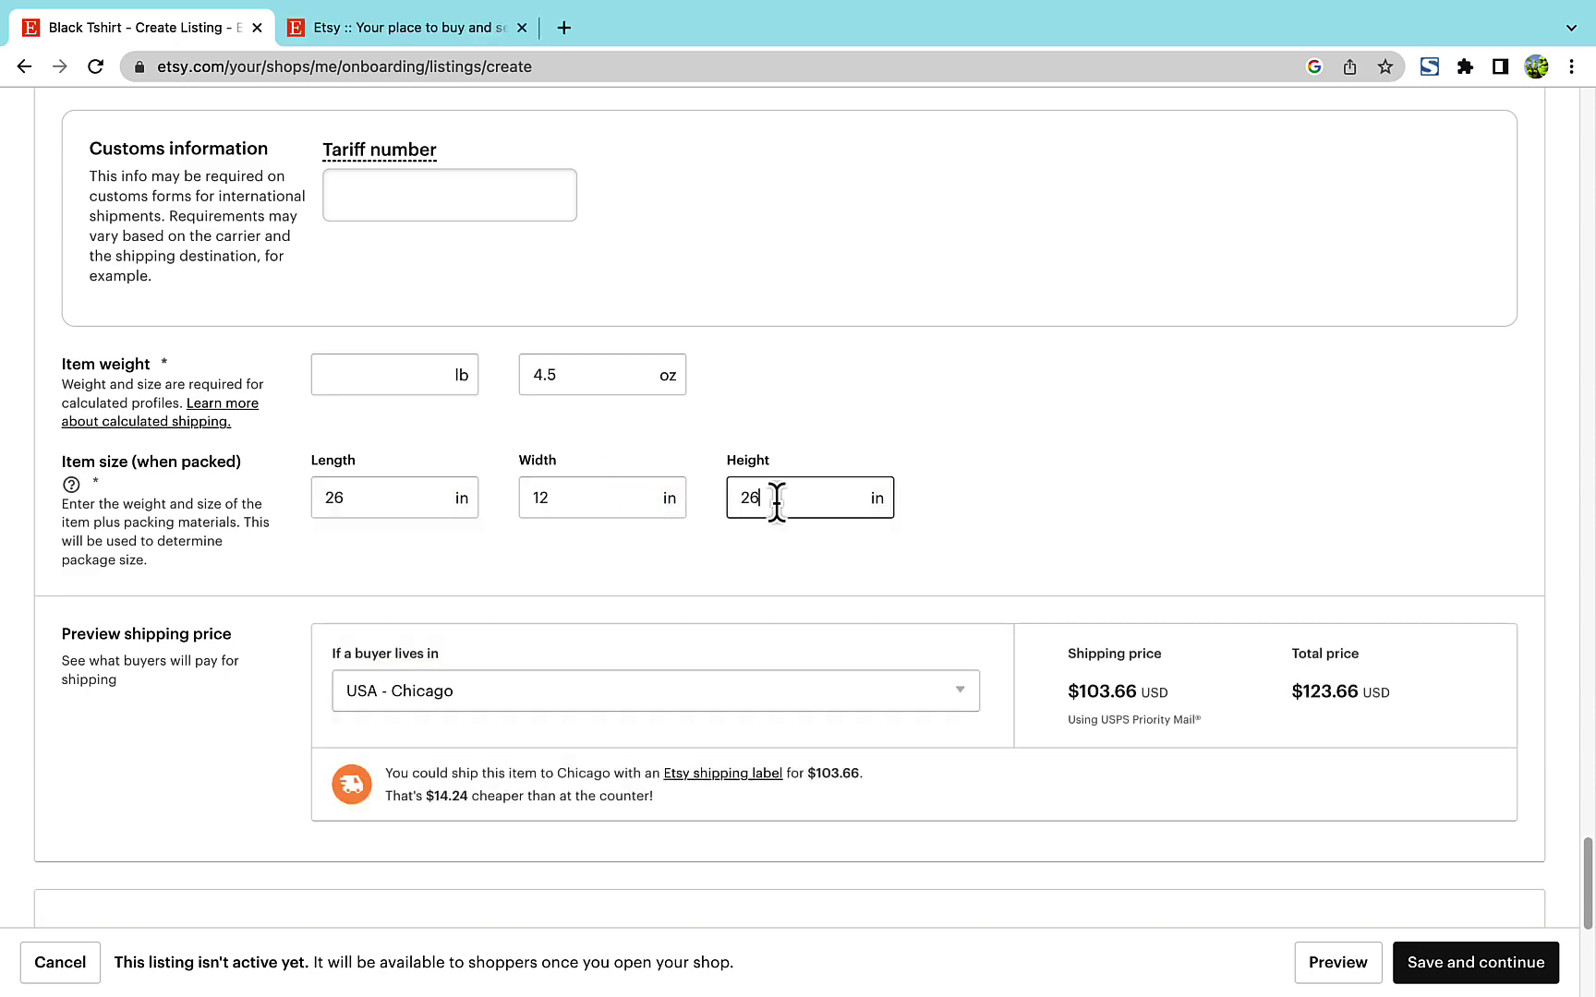
{"action": "key", "text": "BackSpace"}
{"action": "key", "text": "BackSpace"}
{"action": "type", "text": "3"}
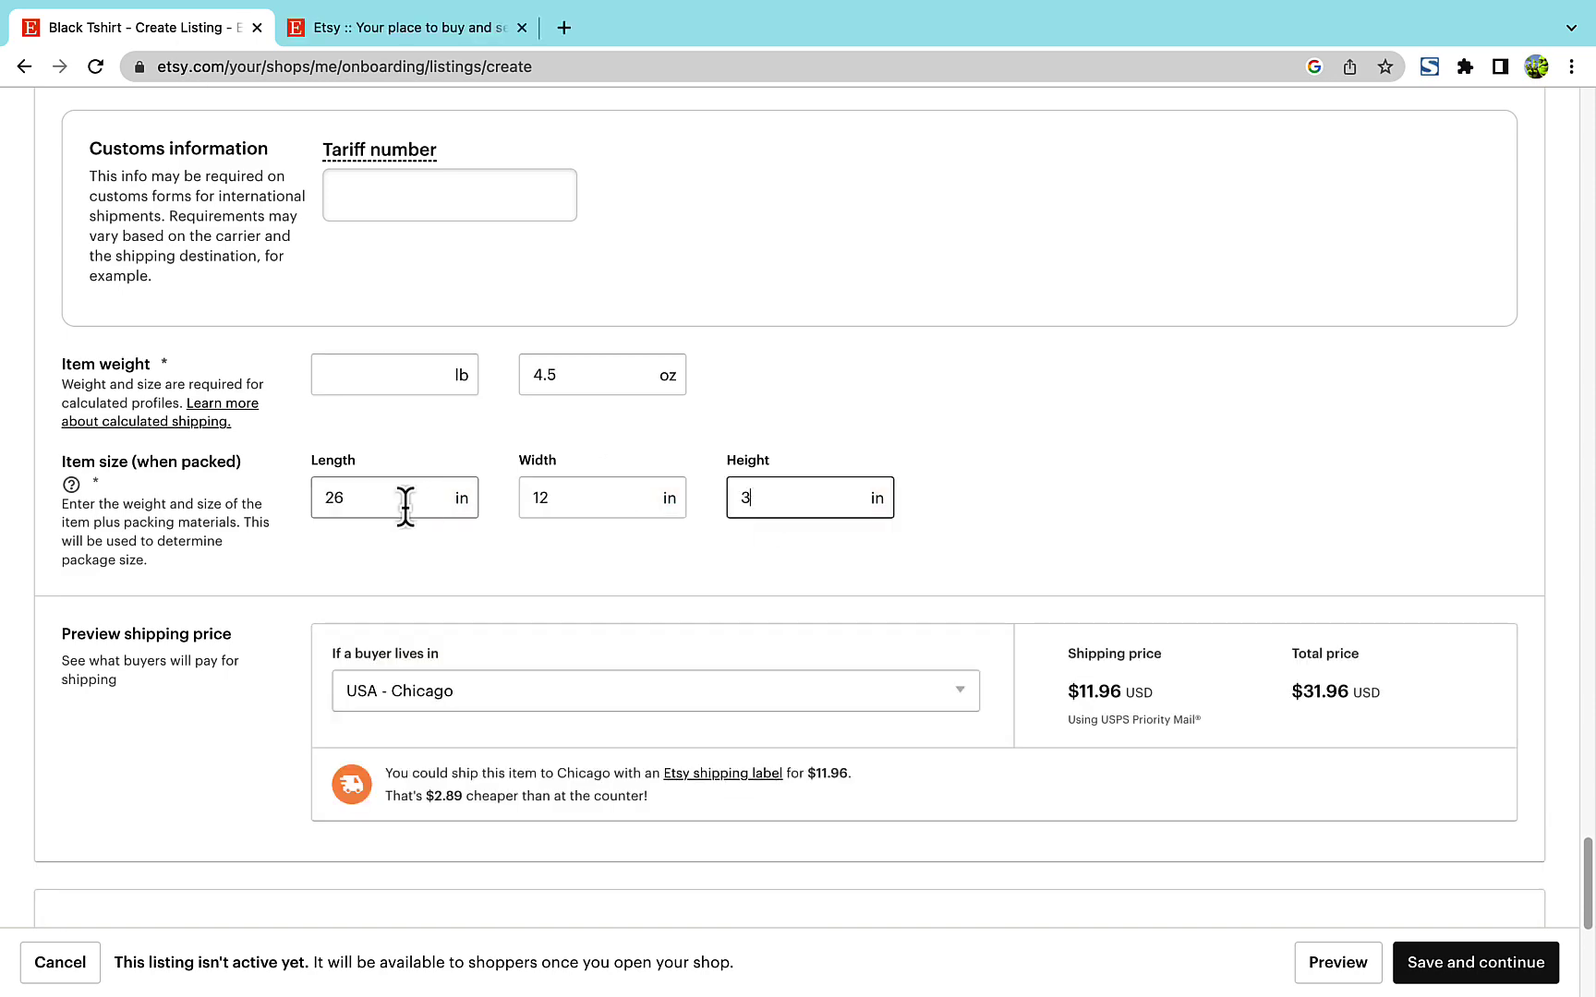
{"action": "left_click", "coordinate": [407, 505]}
{"action": "key", "text": "BackSpace"}
{"action": "key", "text": "BackSpace"}
{"action": "type", "text": "12"}
{"action": "scroll", "coordinate": [702, 620], "scroll_direction": "down", "scroll_amount": 3}
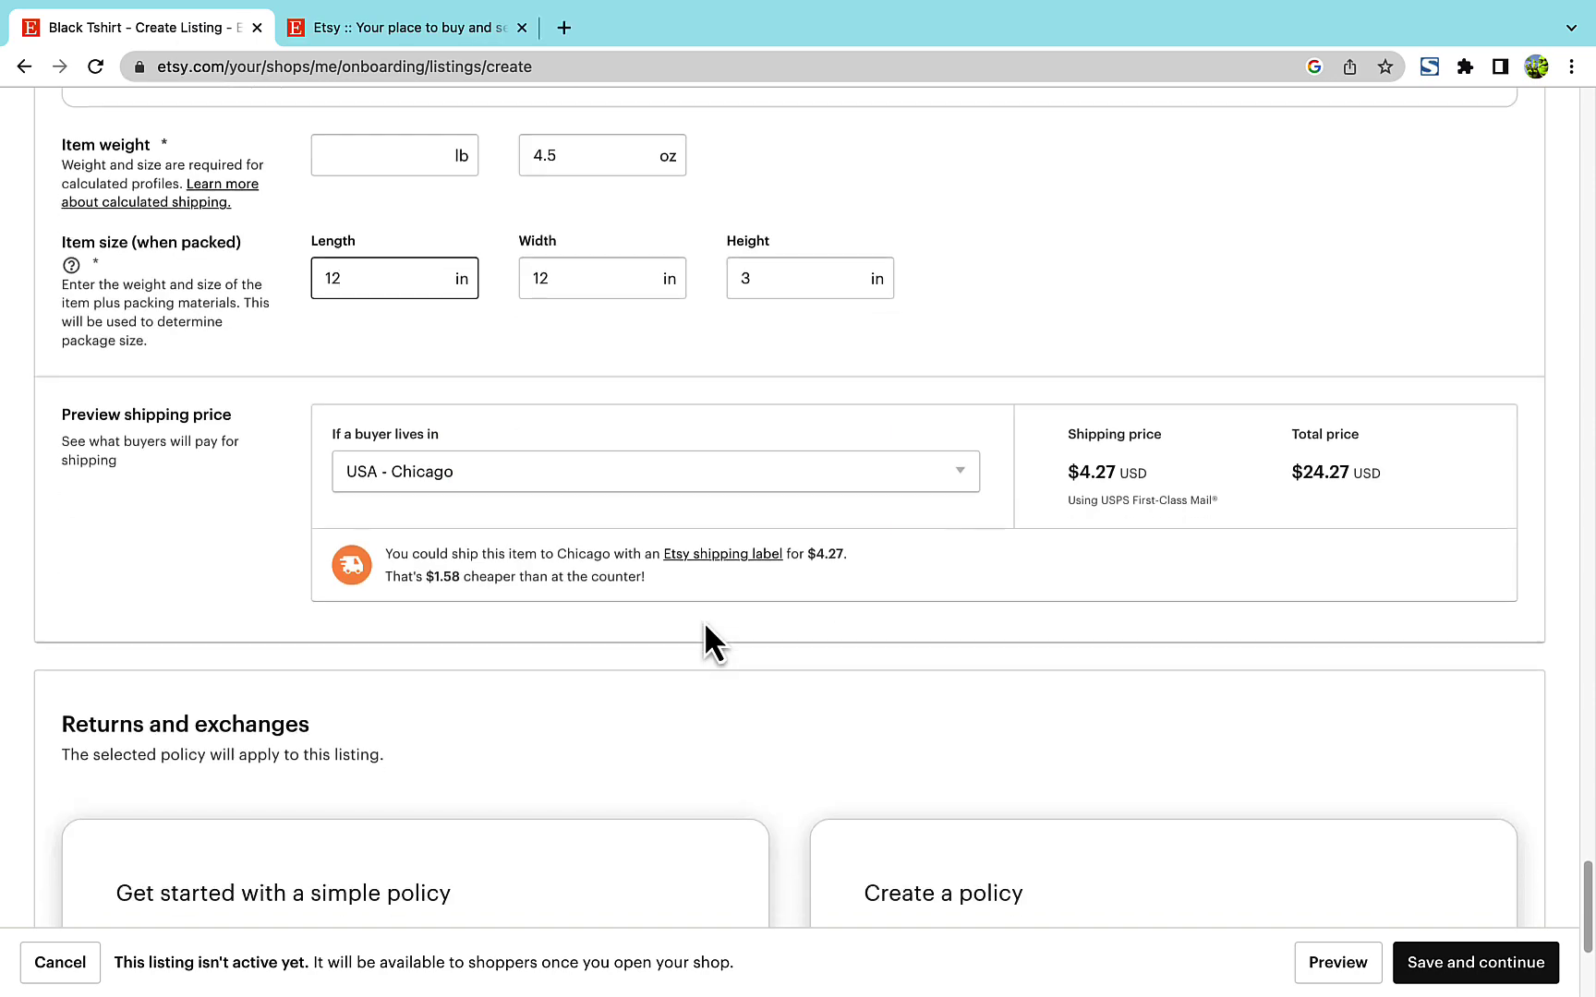
- Preview shipping to Los Angeles and New York, save the listing, and skip adding more
{"action": "left_click", "coordinate": [847, 473]}
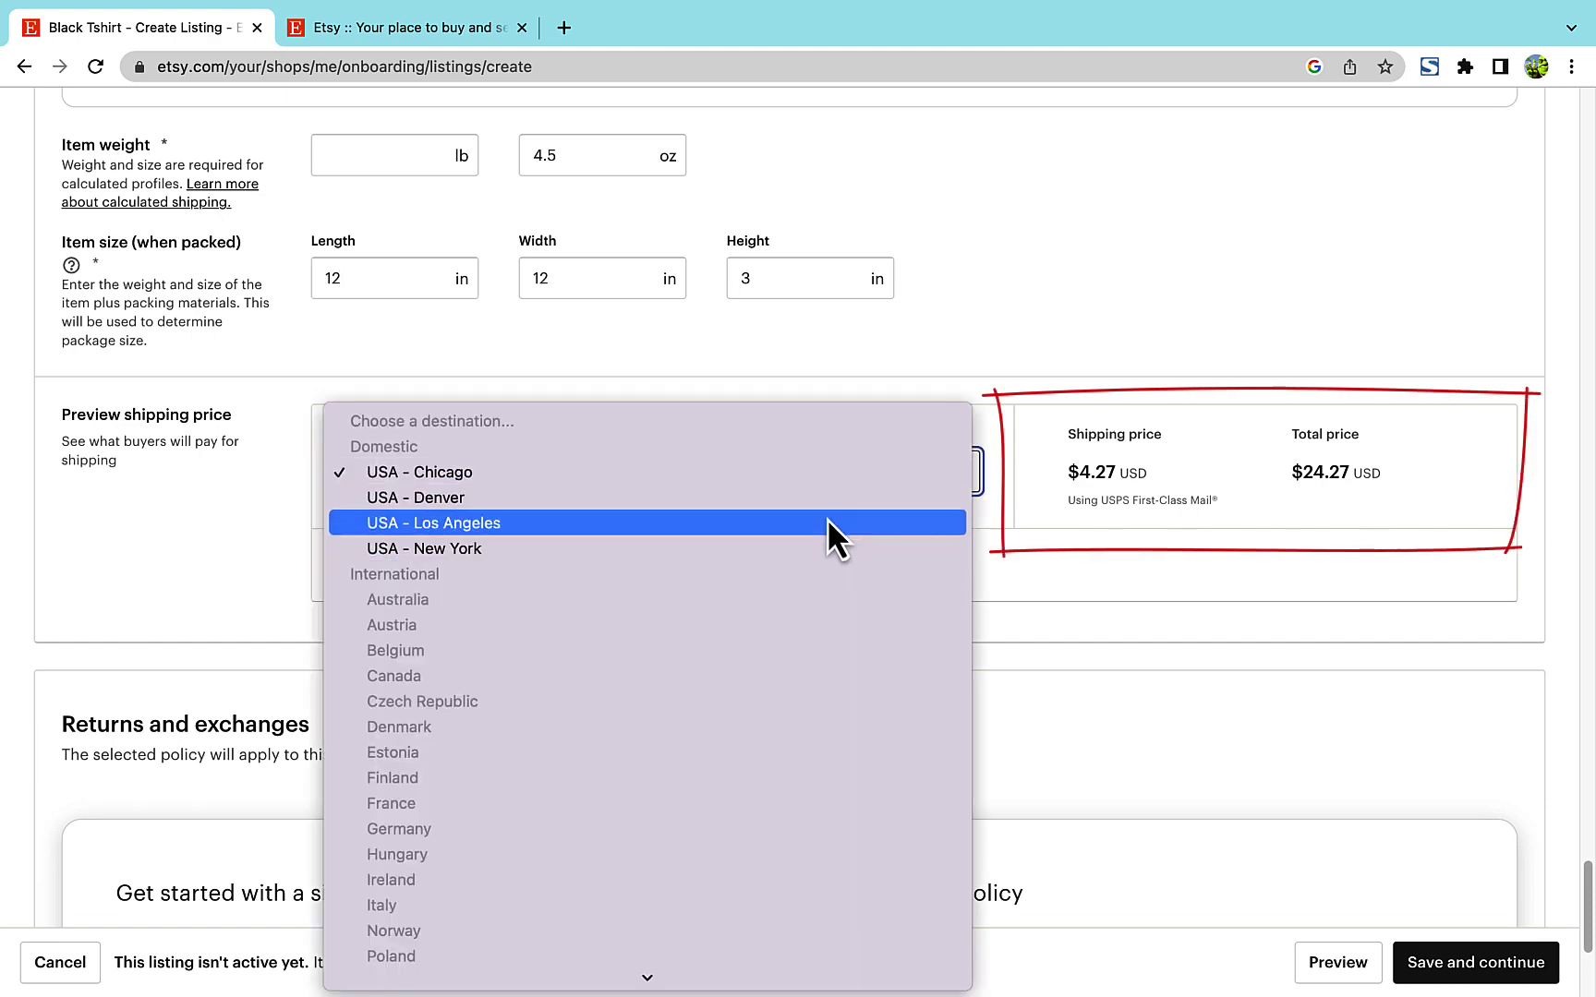
{"action": "left_click", "coordinate": [829, 523]}
{"action": "left_click", "coordinate": [843, 492]}
{"action": "left_click", "coordinate": [843, 501]}
{"action": "scroll", "coordinate": [880, 520], "scroll_direction": "down", "scroll_amount": 5}
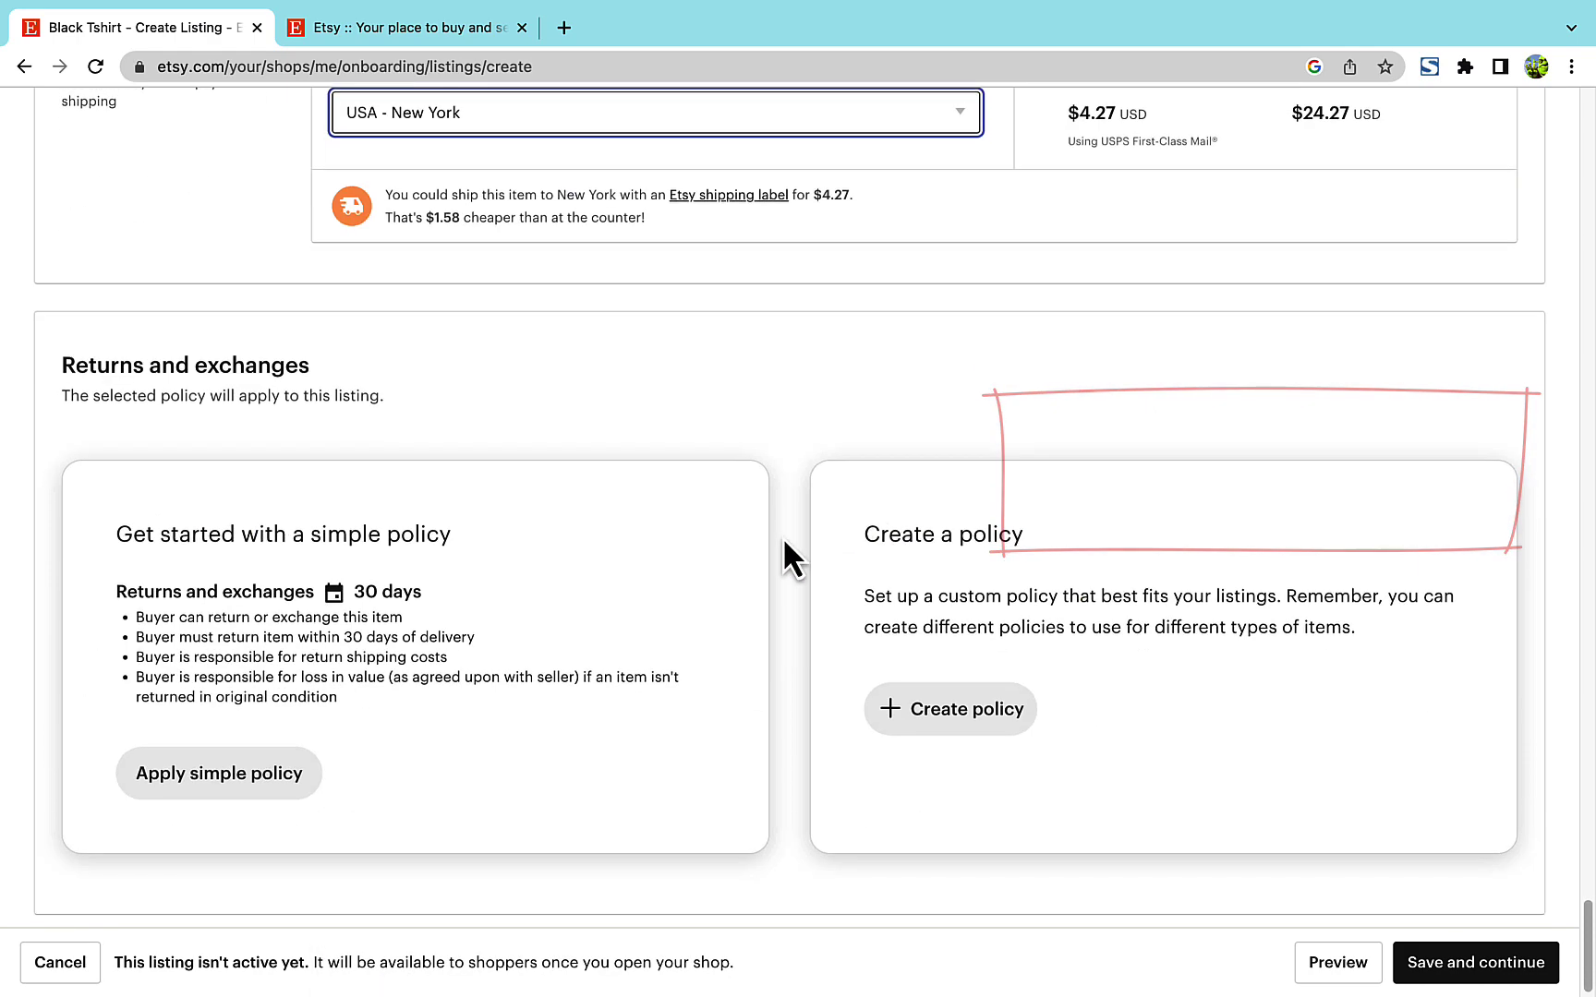
{"action": "left_click", "coordinate": [1455, 965]}
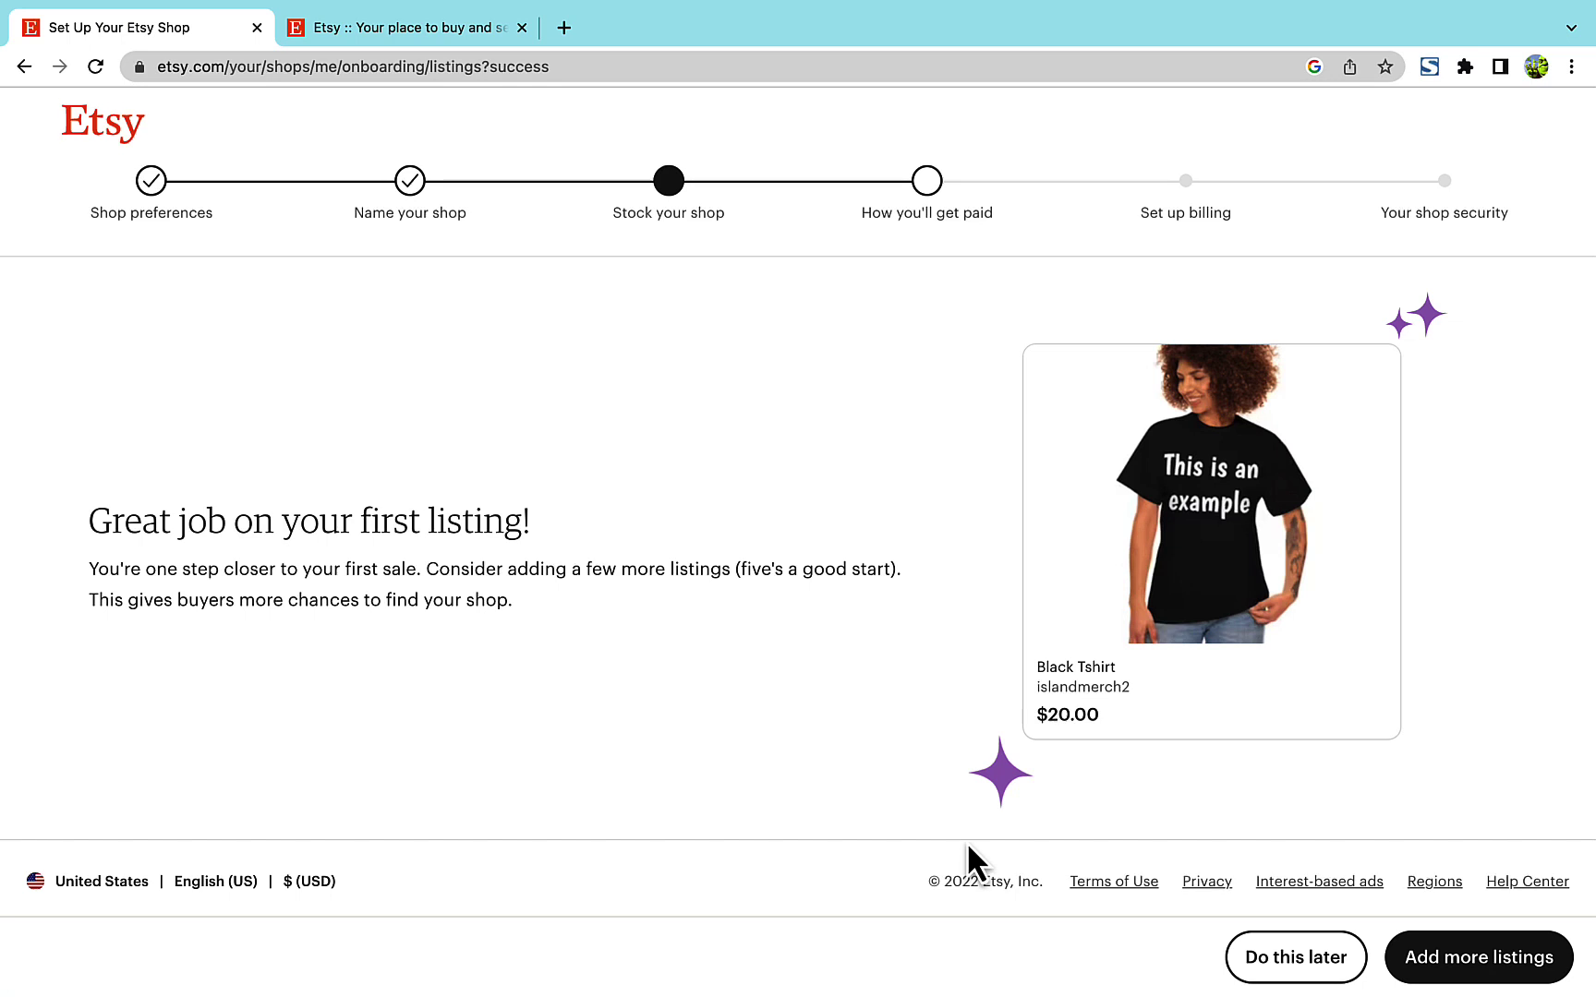
{"action": "left_click", "coordinate": [1327, 971]}
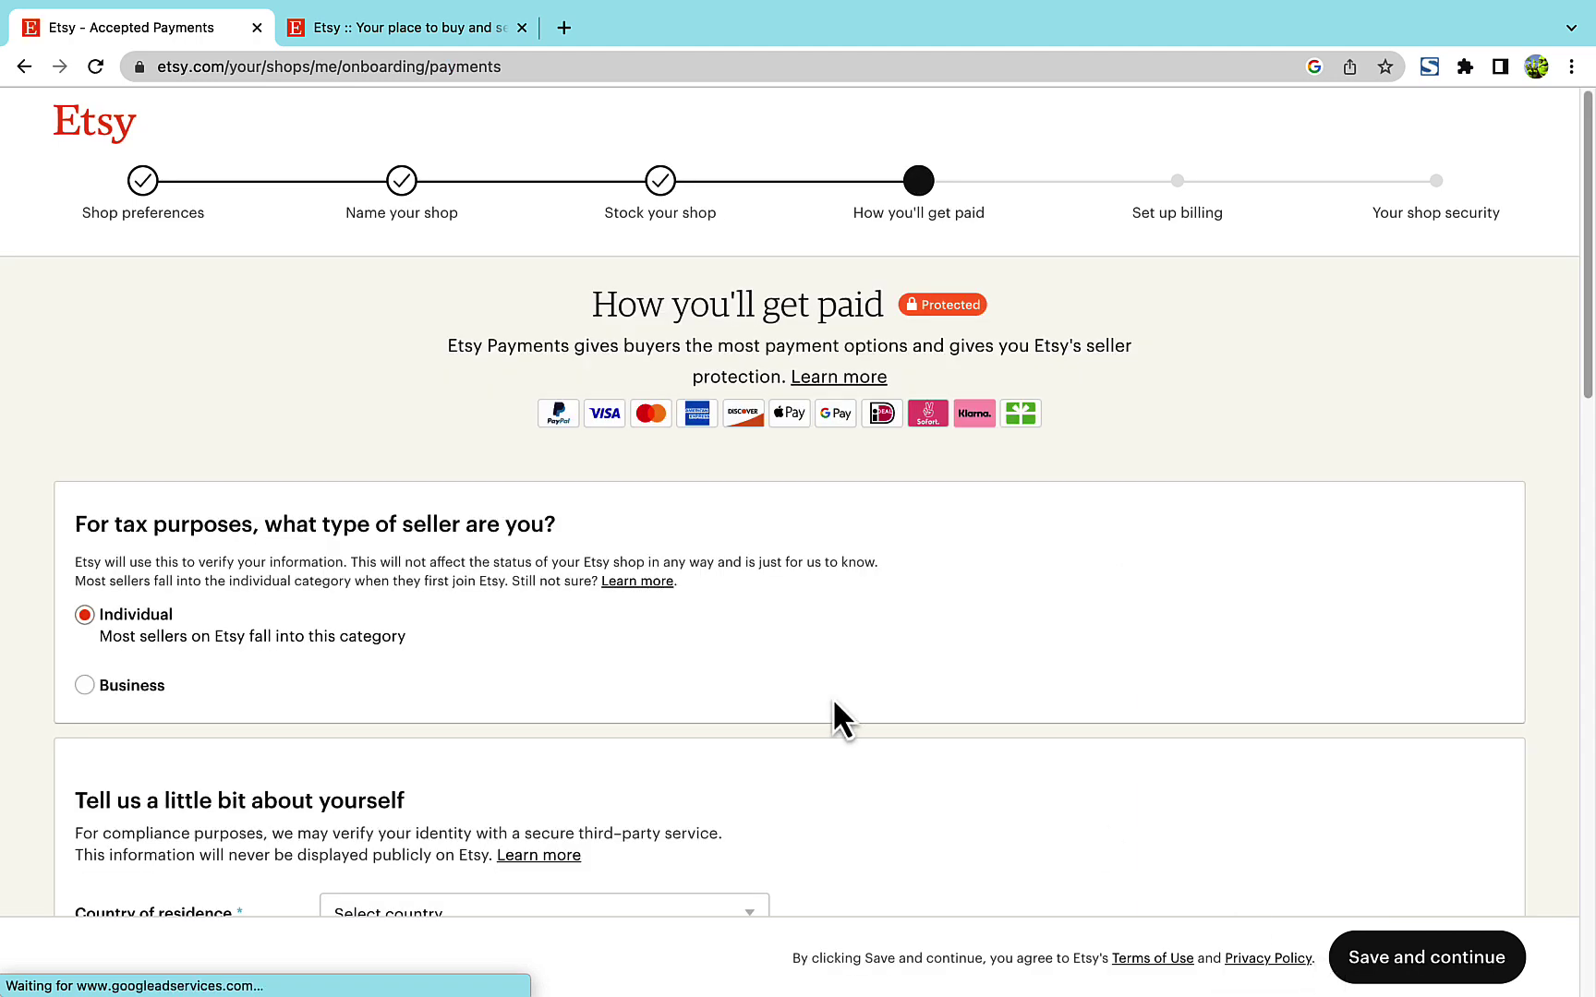
- Go through the tax and personal details form and dismiss the could-not-verify error
{"action": "scroll", "coordinate": [834, 702], "scroll_direction": "down", "scroll_amount": 2}
{"action": "scroll", "coordinate": [833, 702], "scroll_direction": "down", "scroll_amount": 2}
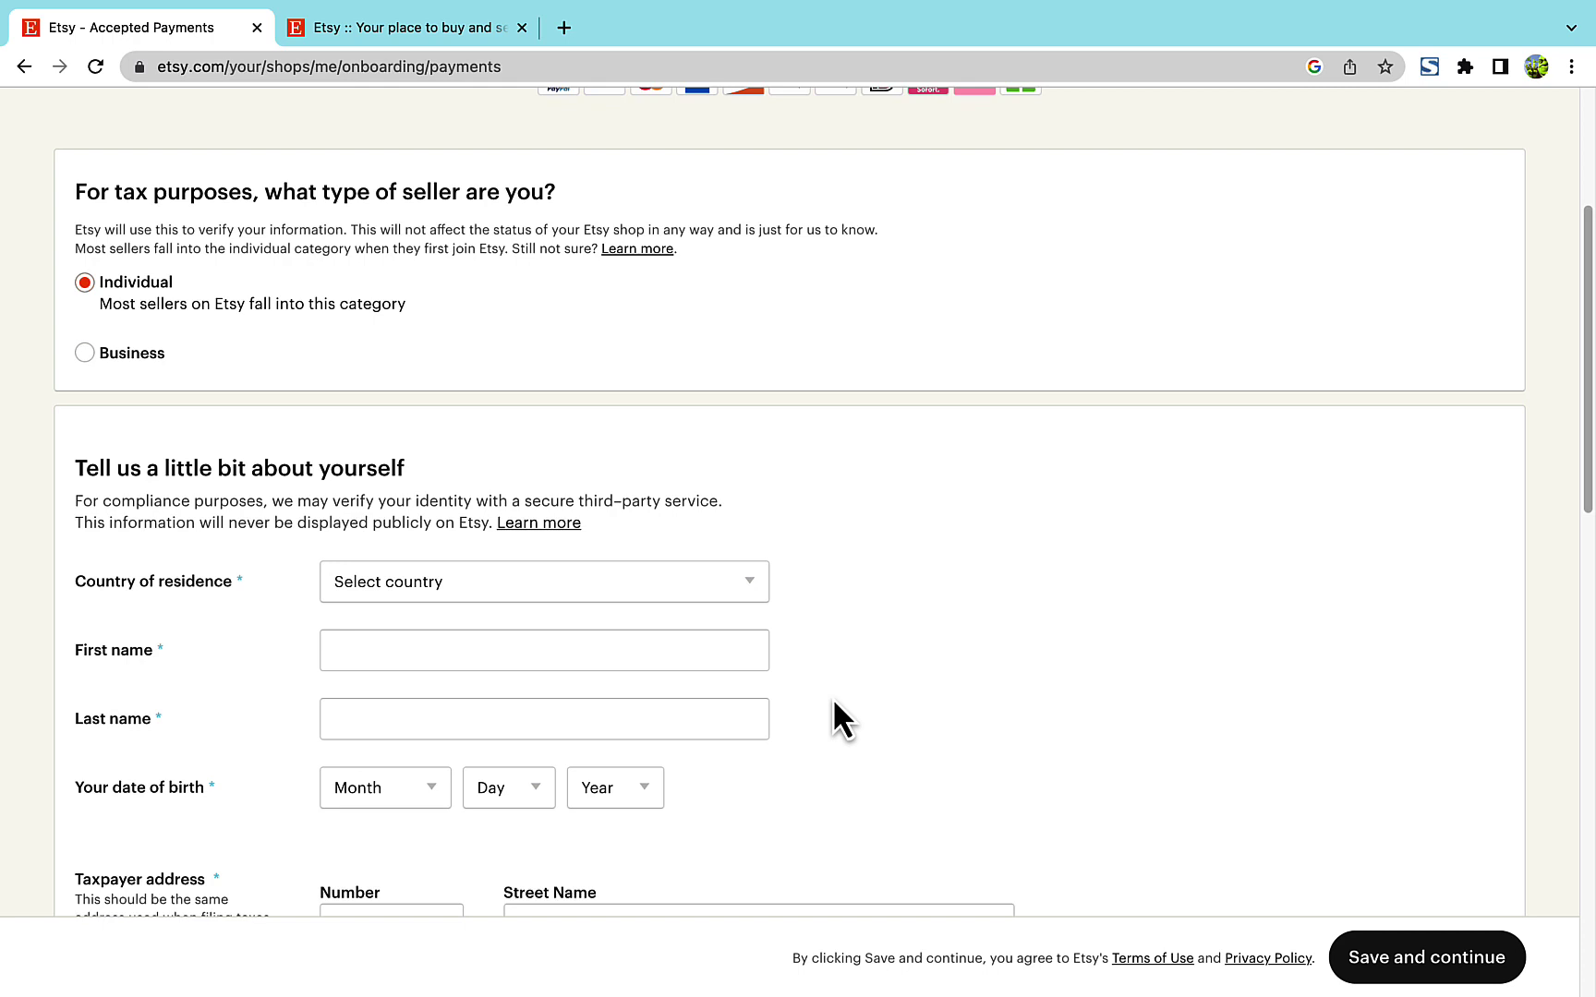
{"action": "scroll", "coordinate": [833, 701], "scroll_direction": "down", "scroll_amount": 3}
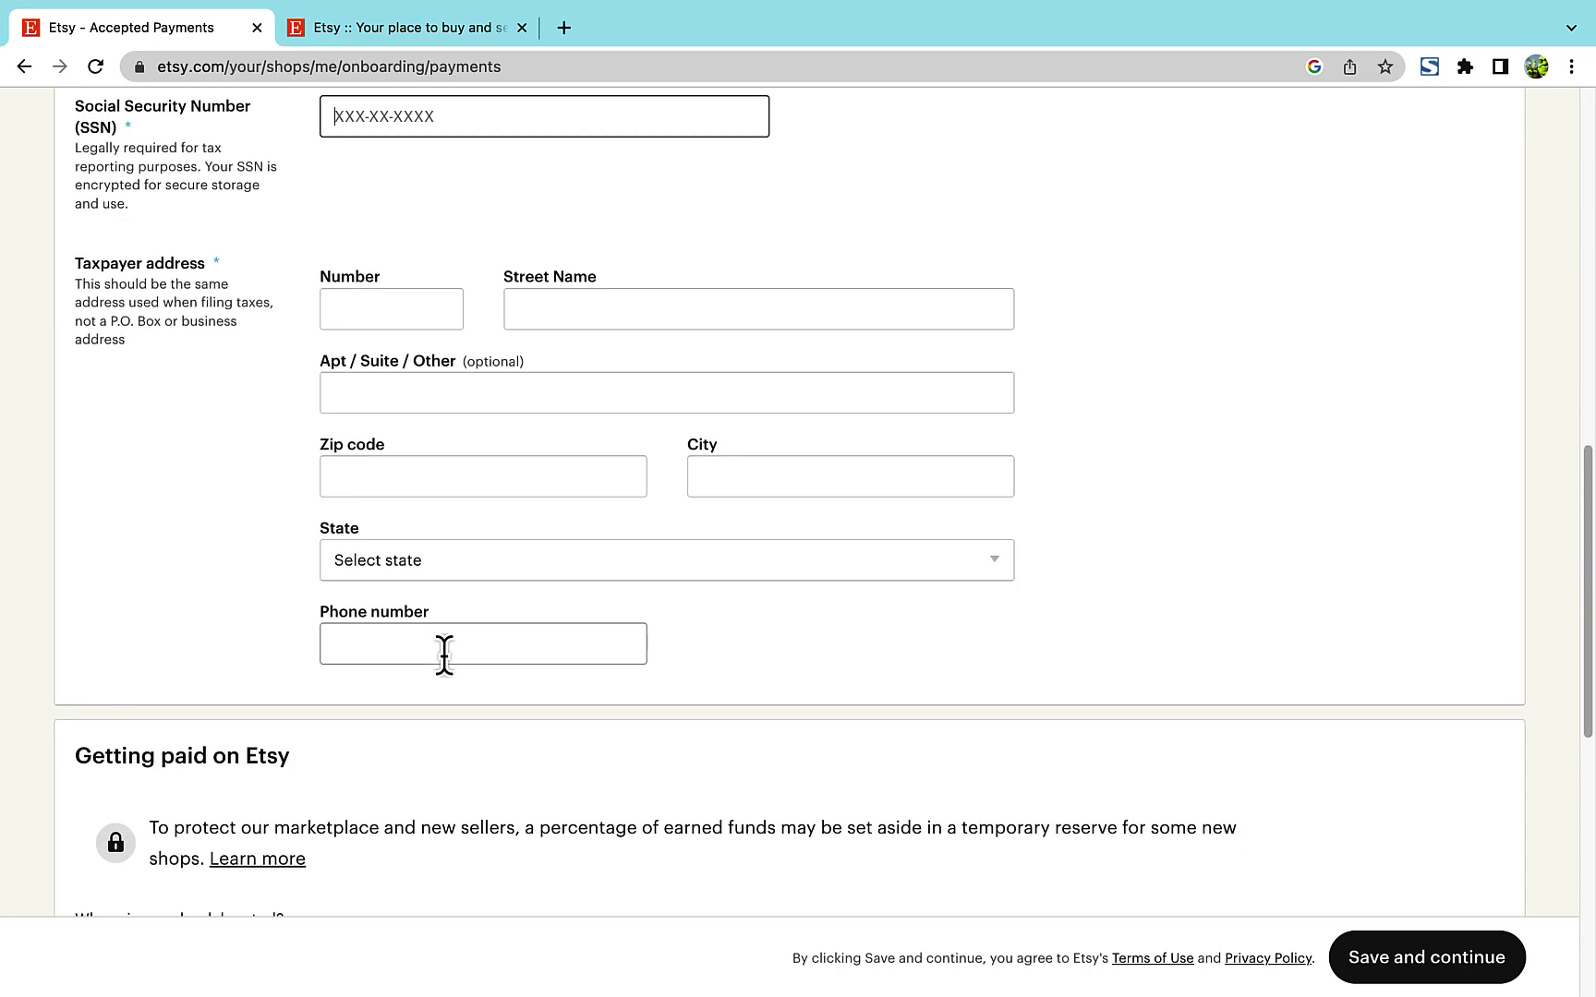
{"action": "scroll", "coordinate": [445, 654], "scroll_direction": "down", "scroll_amount": 2}
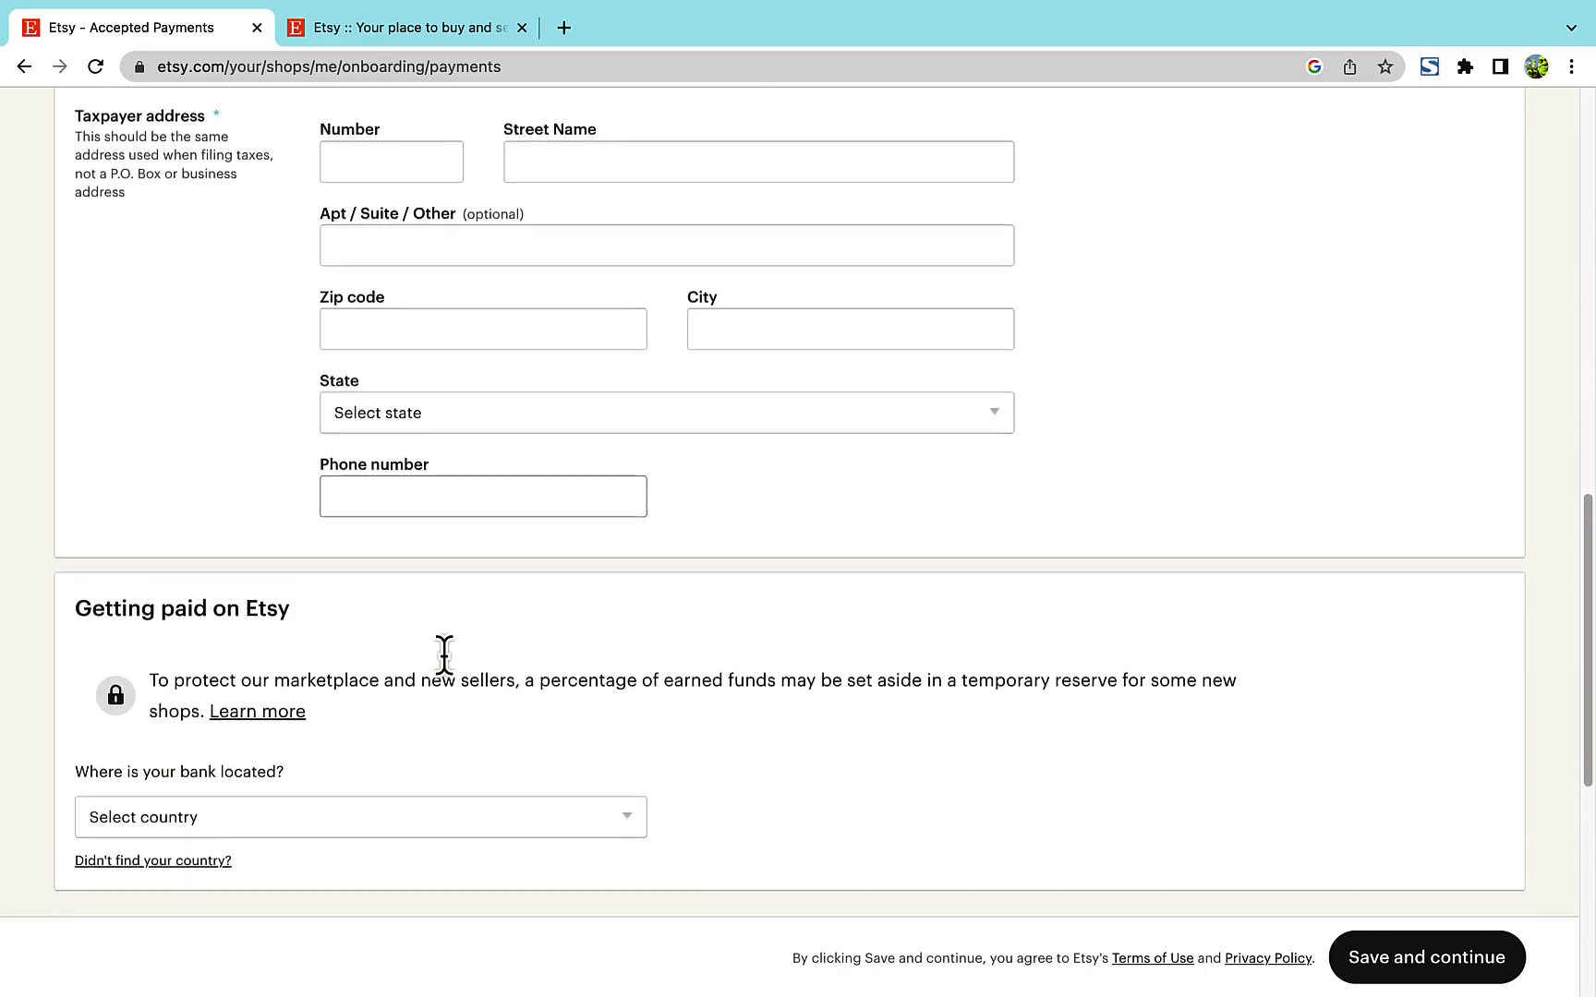
{"action": "scroll", "coordinate": [444, 652], "scroll_direction": "down", "scroll_amount": 2}
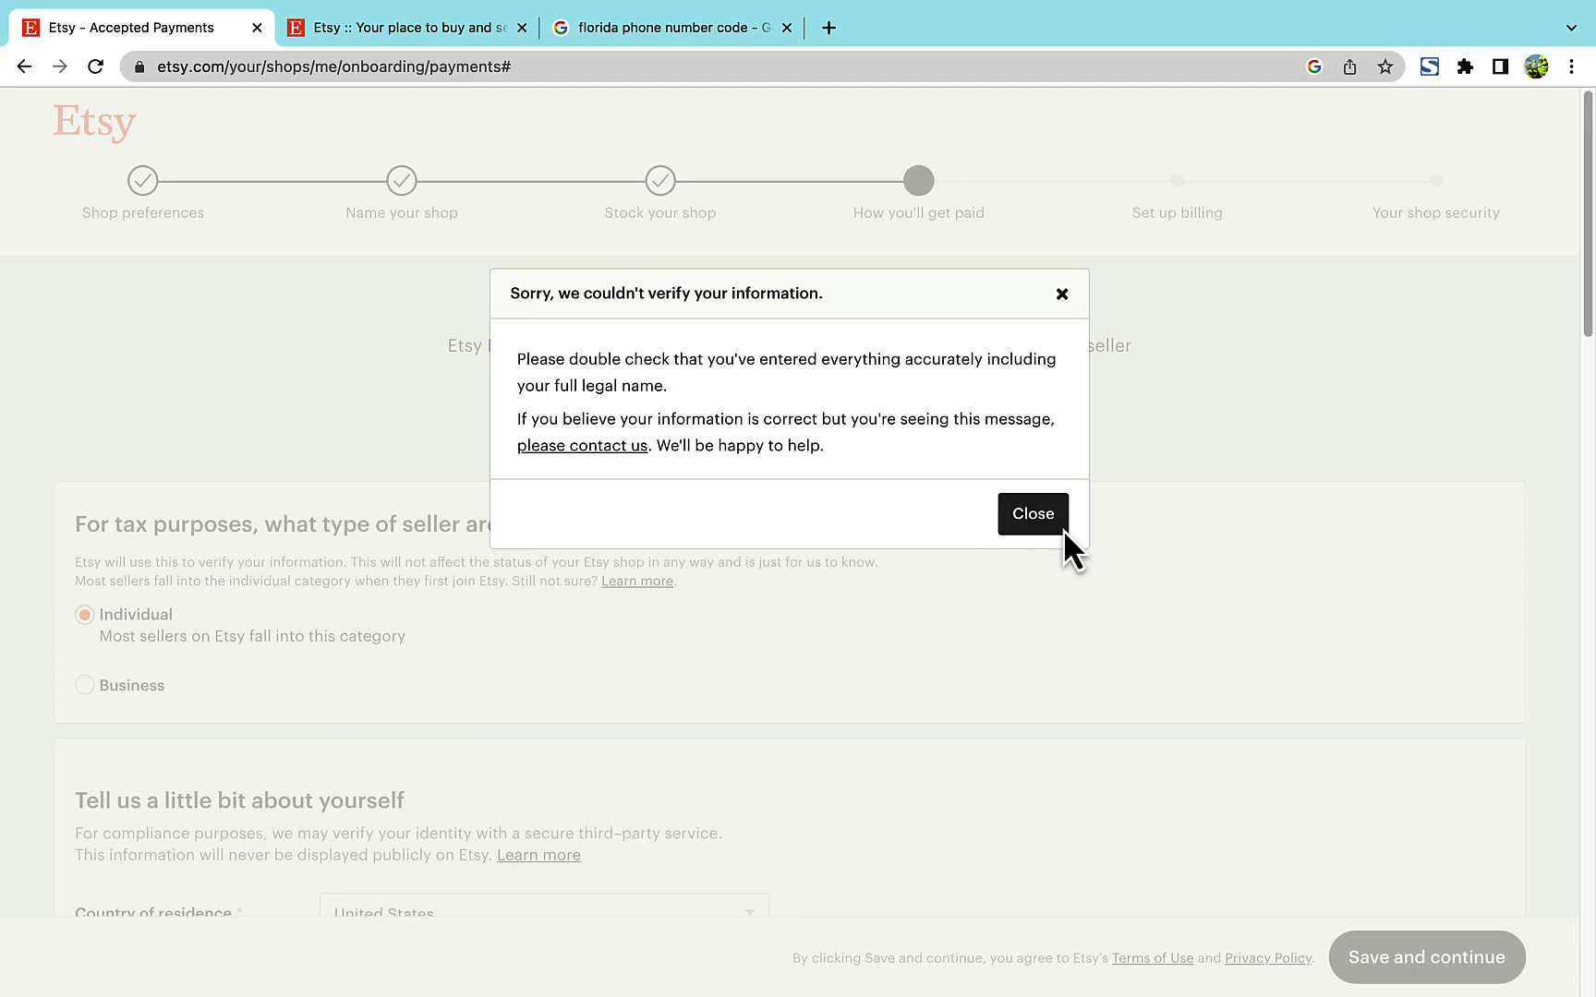
{"action": "left_click", "coordinate": [1039, 517]}
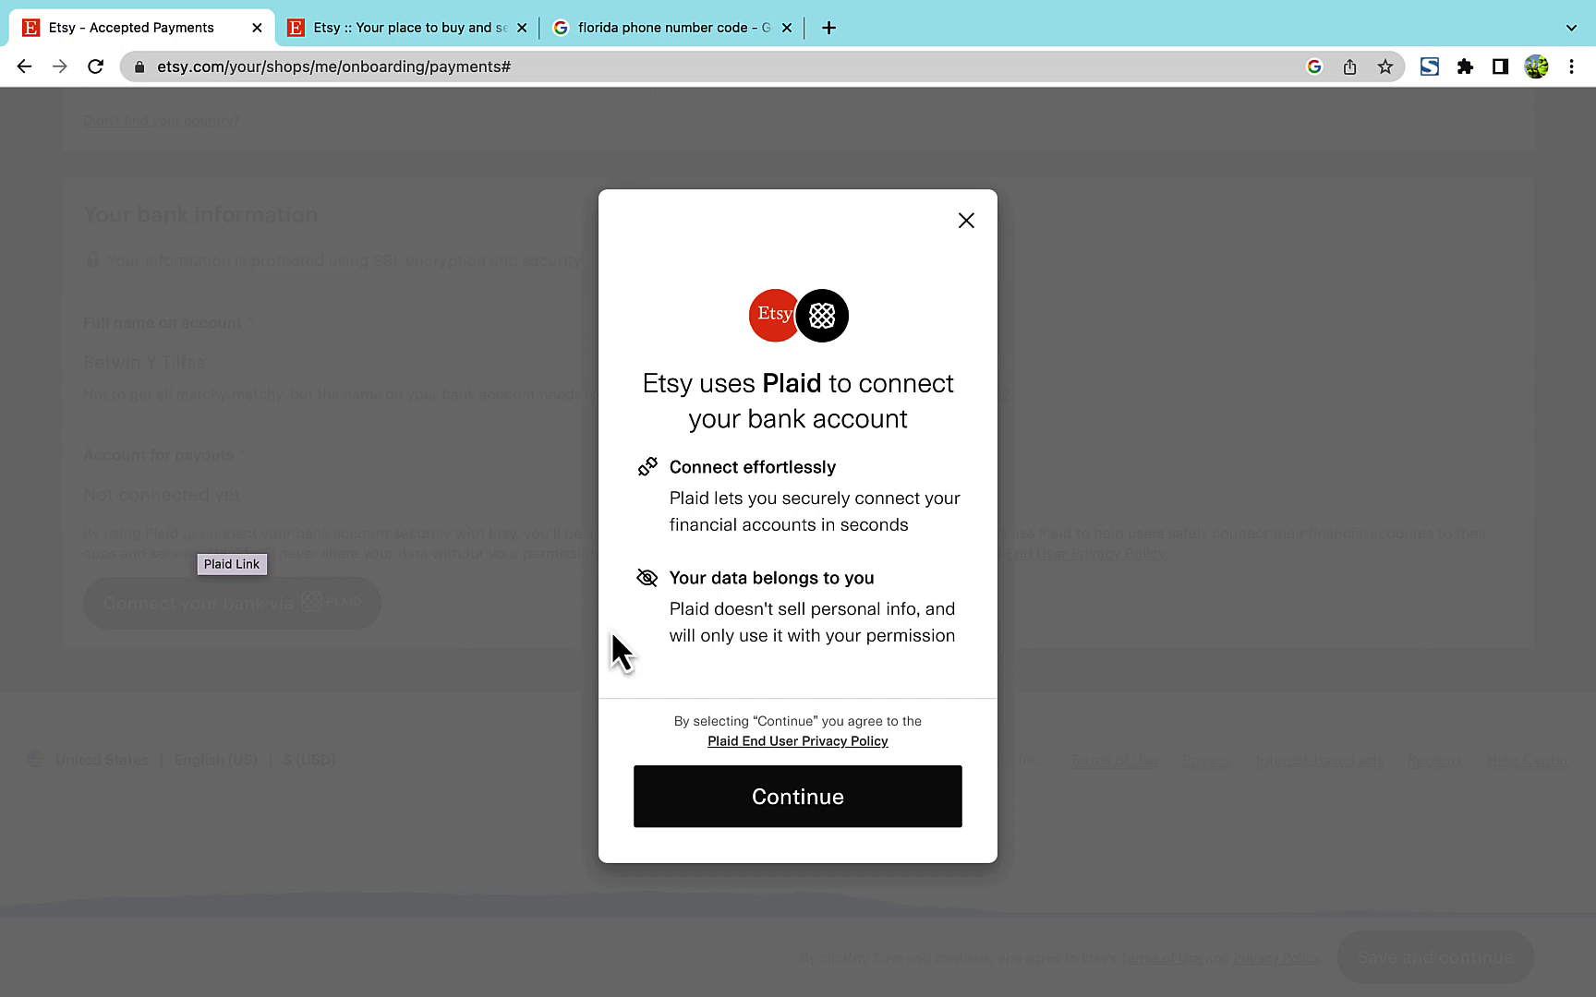
- Start manual bank linking in Plaid and enter the routing and account numbers
{"action": "left_click", "coordinate": [792, 796]}
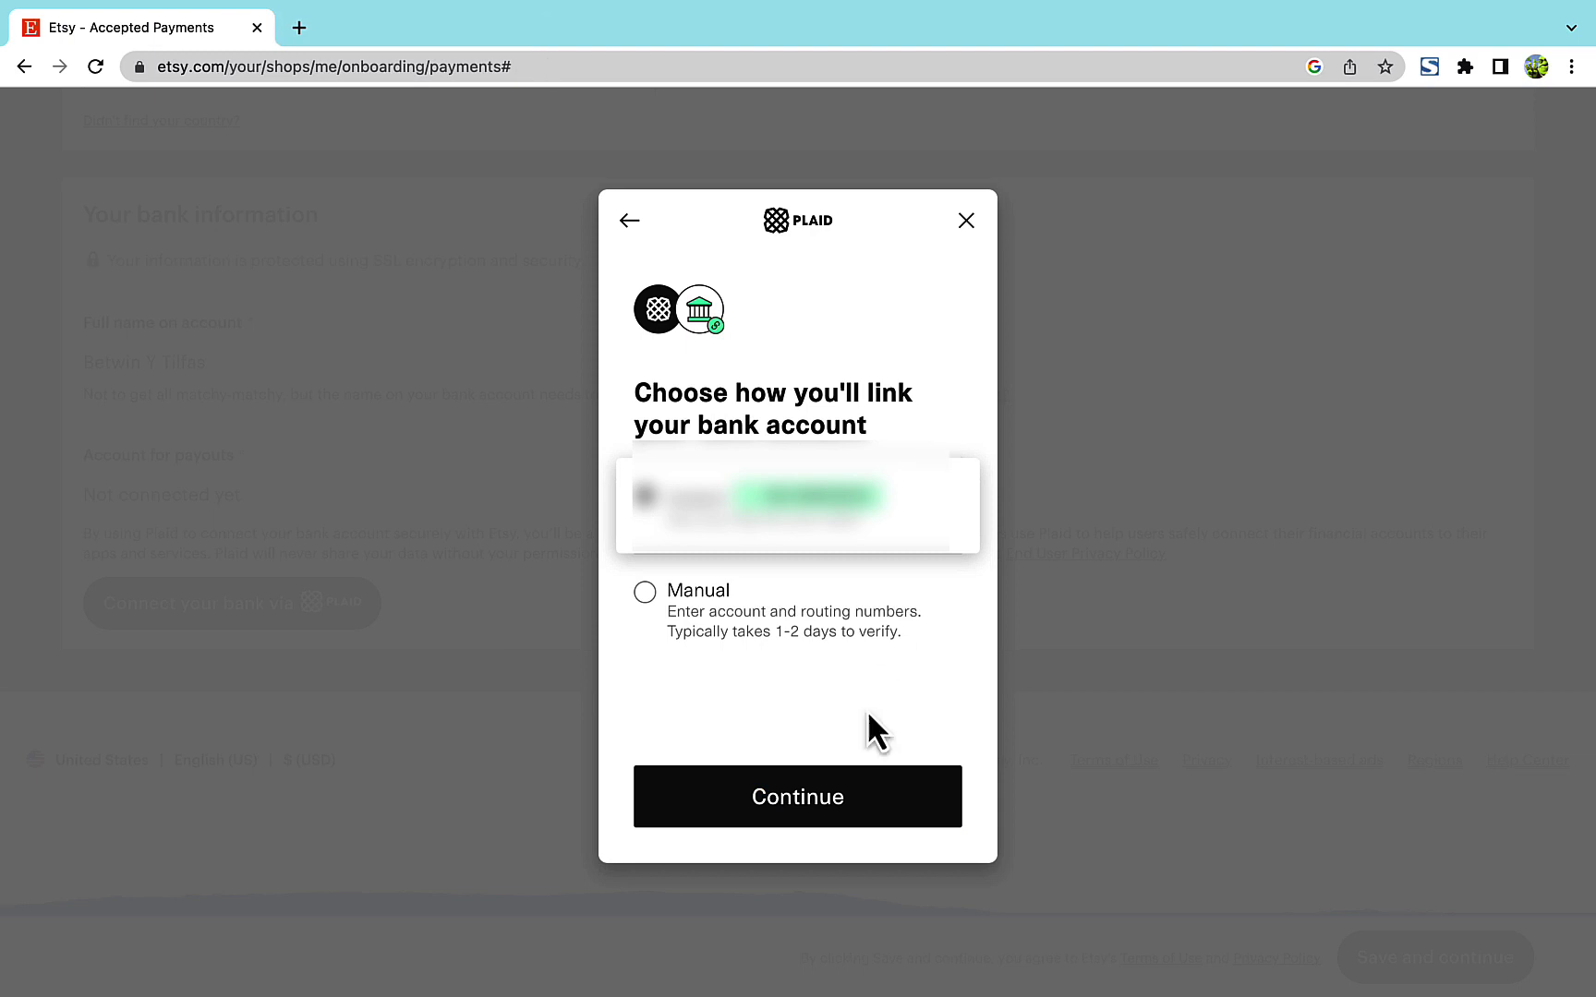
{"action": "left_click", "coordinate": [804, 796]}
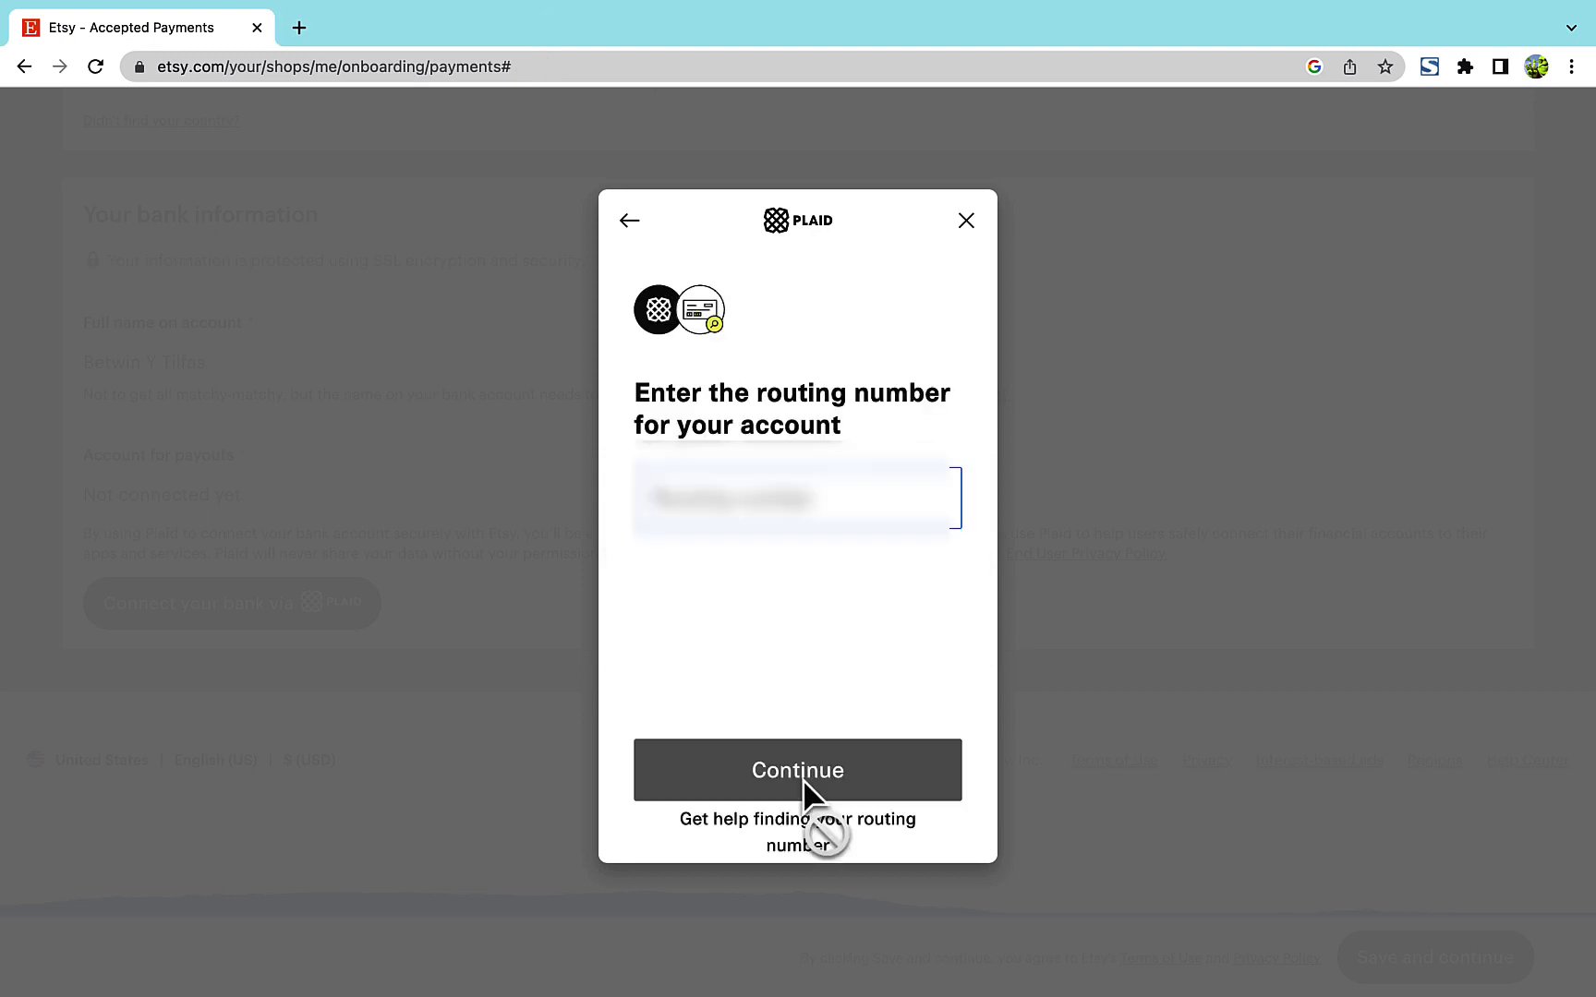
{"action": "type", "text": "*********"}
{"action": "key", "text": "Return"}
{"action": "type", "text": "************"}
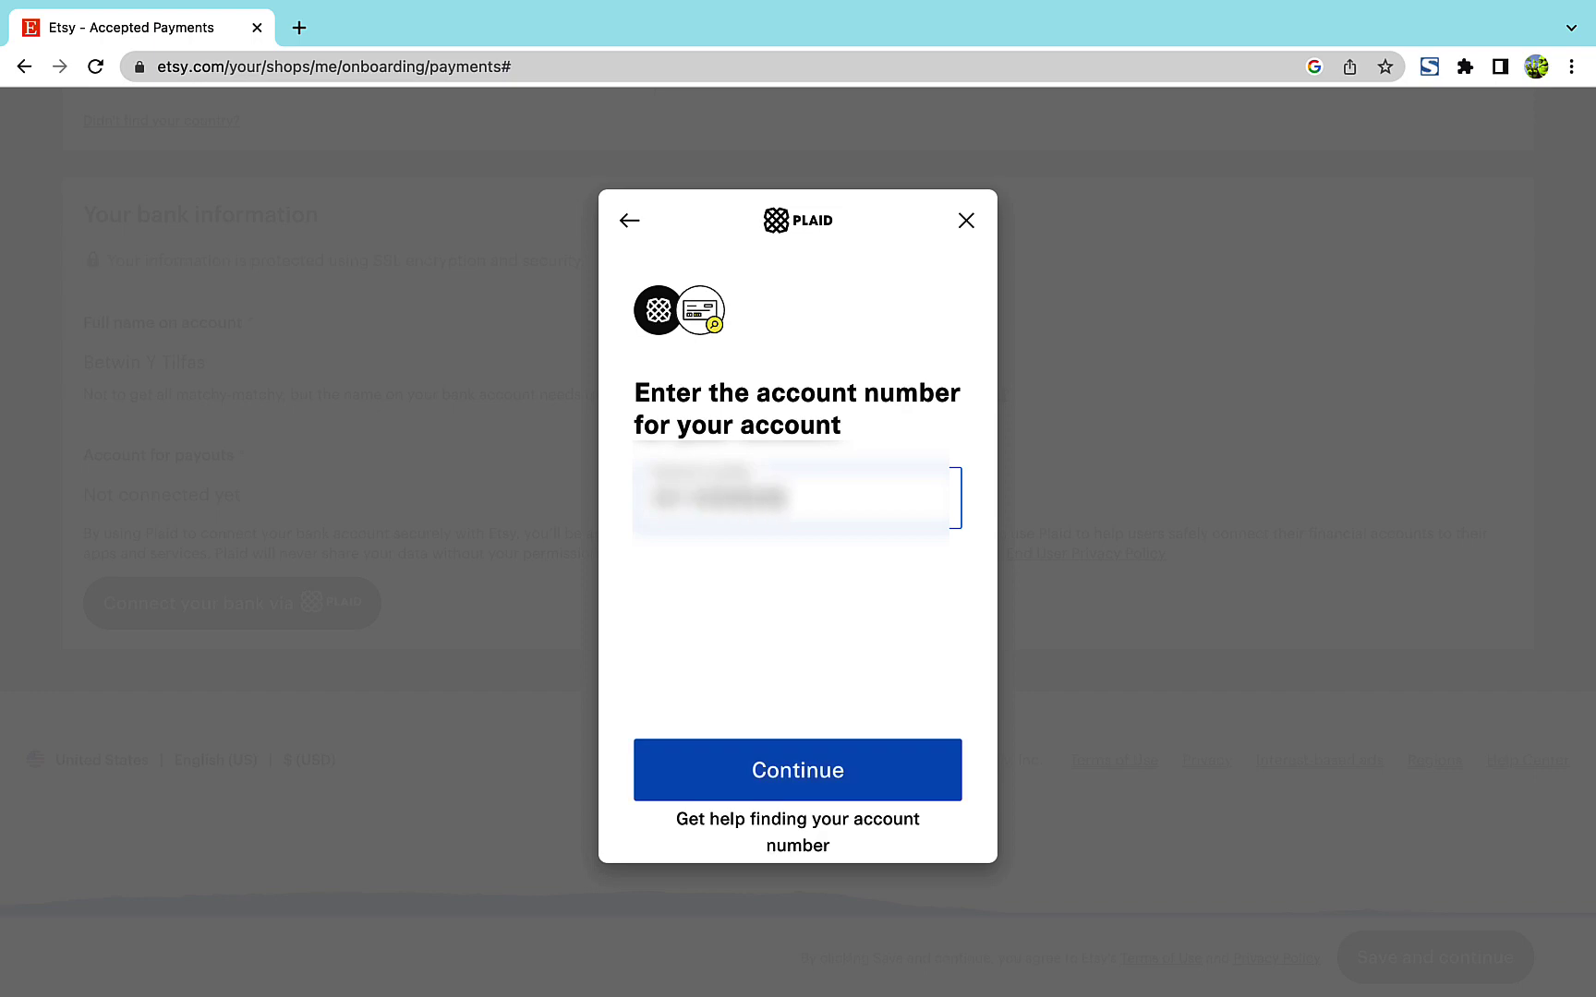
{"action": "key", "text": "Return"}
- Confirm the account number, enter the account holder's name, and authorize deposits
{"action": "type", "text": "************"}
{"action": "key", "text": "Return"}
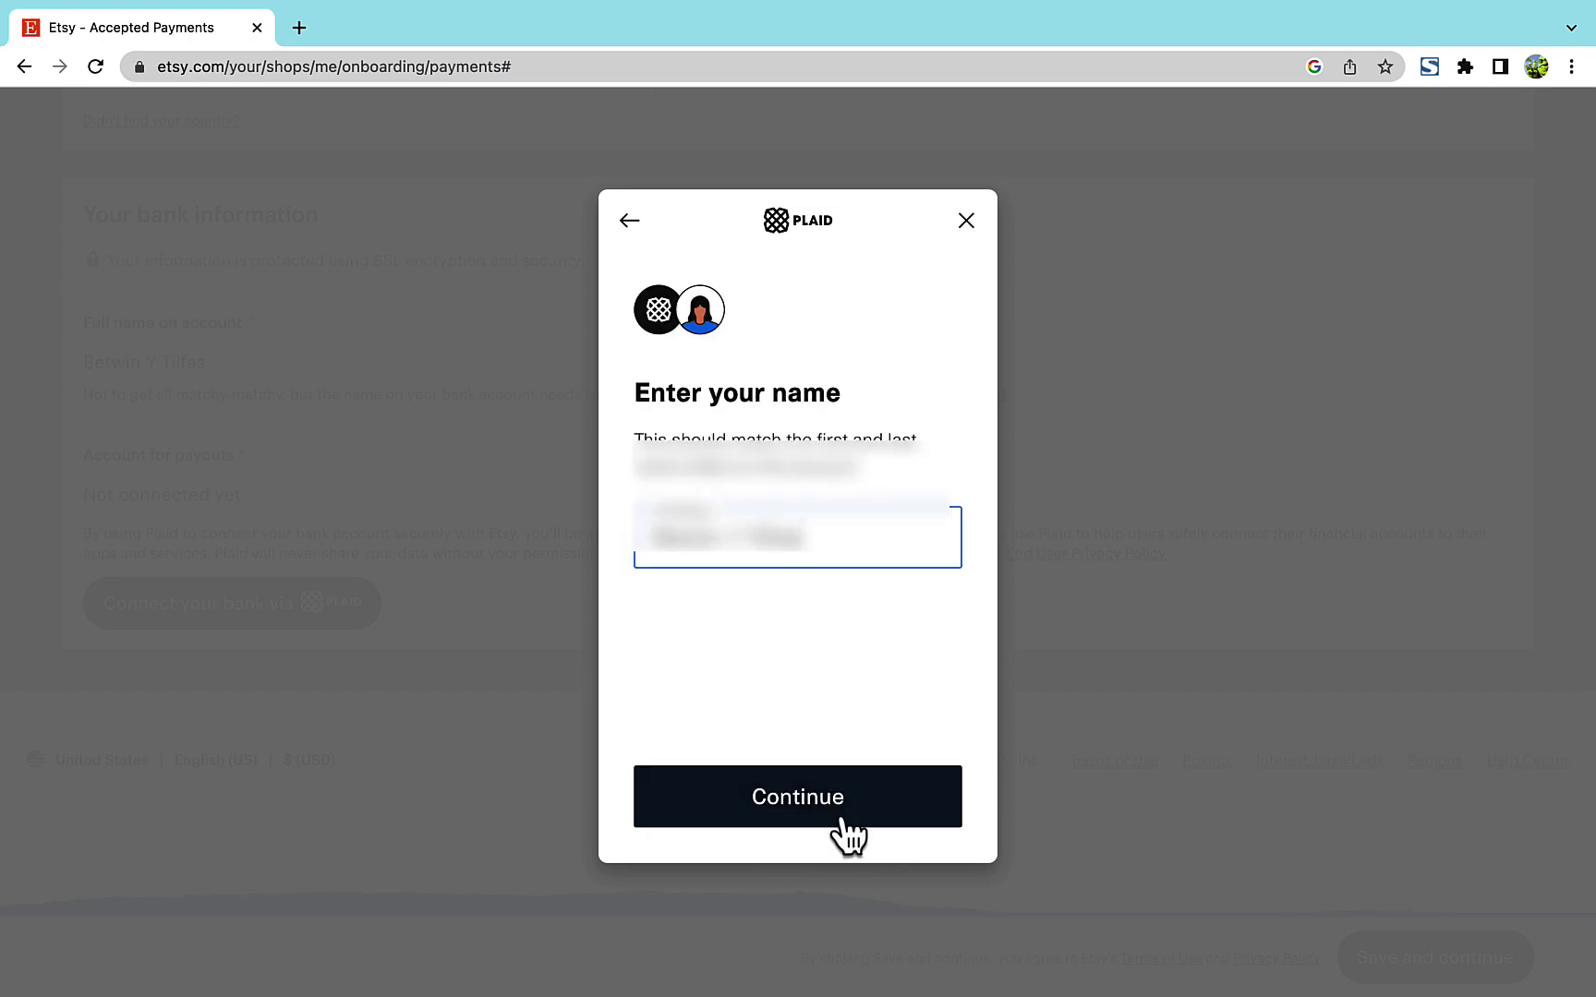
{"action": "left_click", "coordinate": [841, 820]}
{"action": "left_click", "coordinate": [790, 826]}
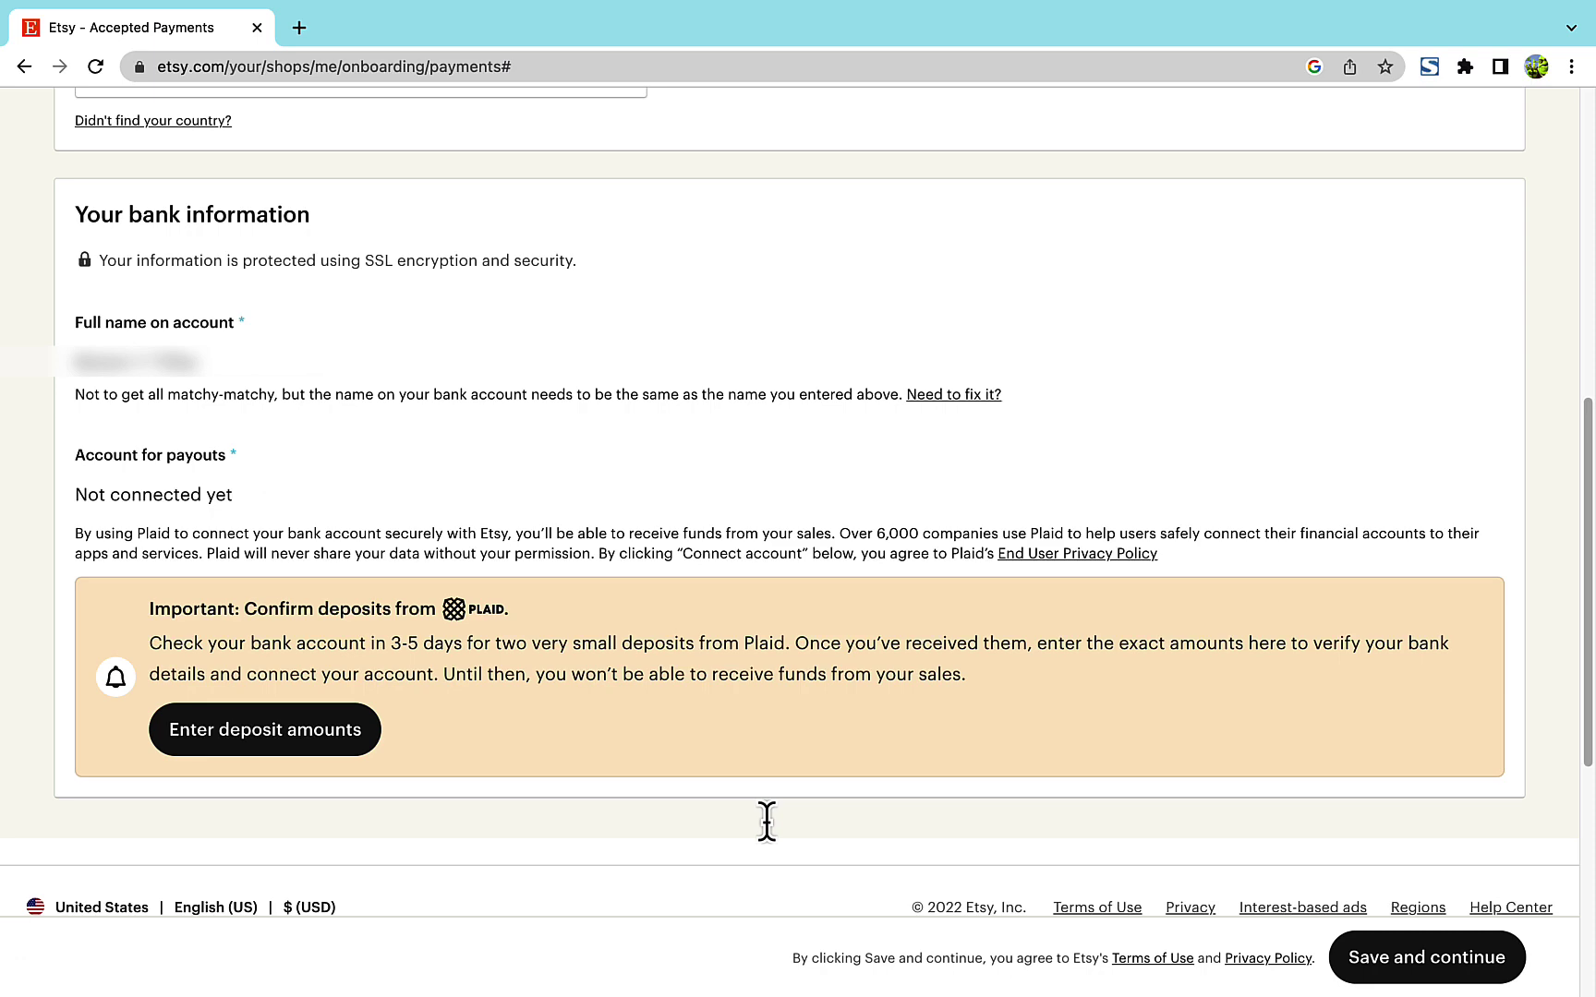
- Enter both received test deposit amounts in Plaid and finish linking the bank to Etsy
{"action": "left_click", "coordinate": [327, 667]}
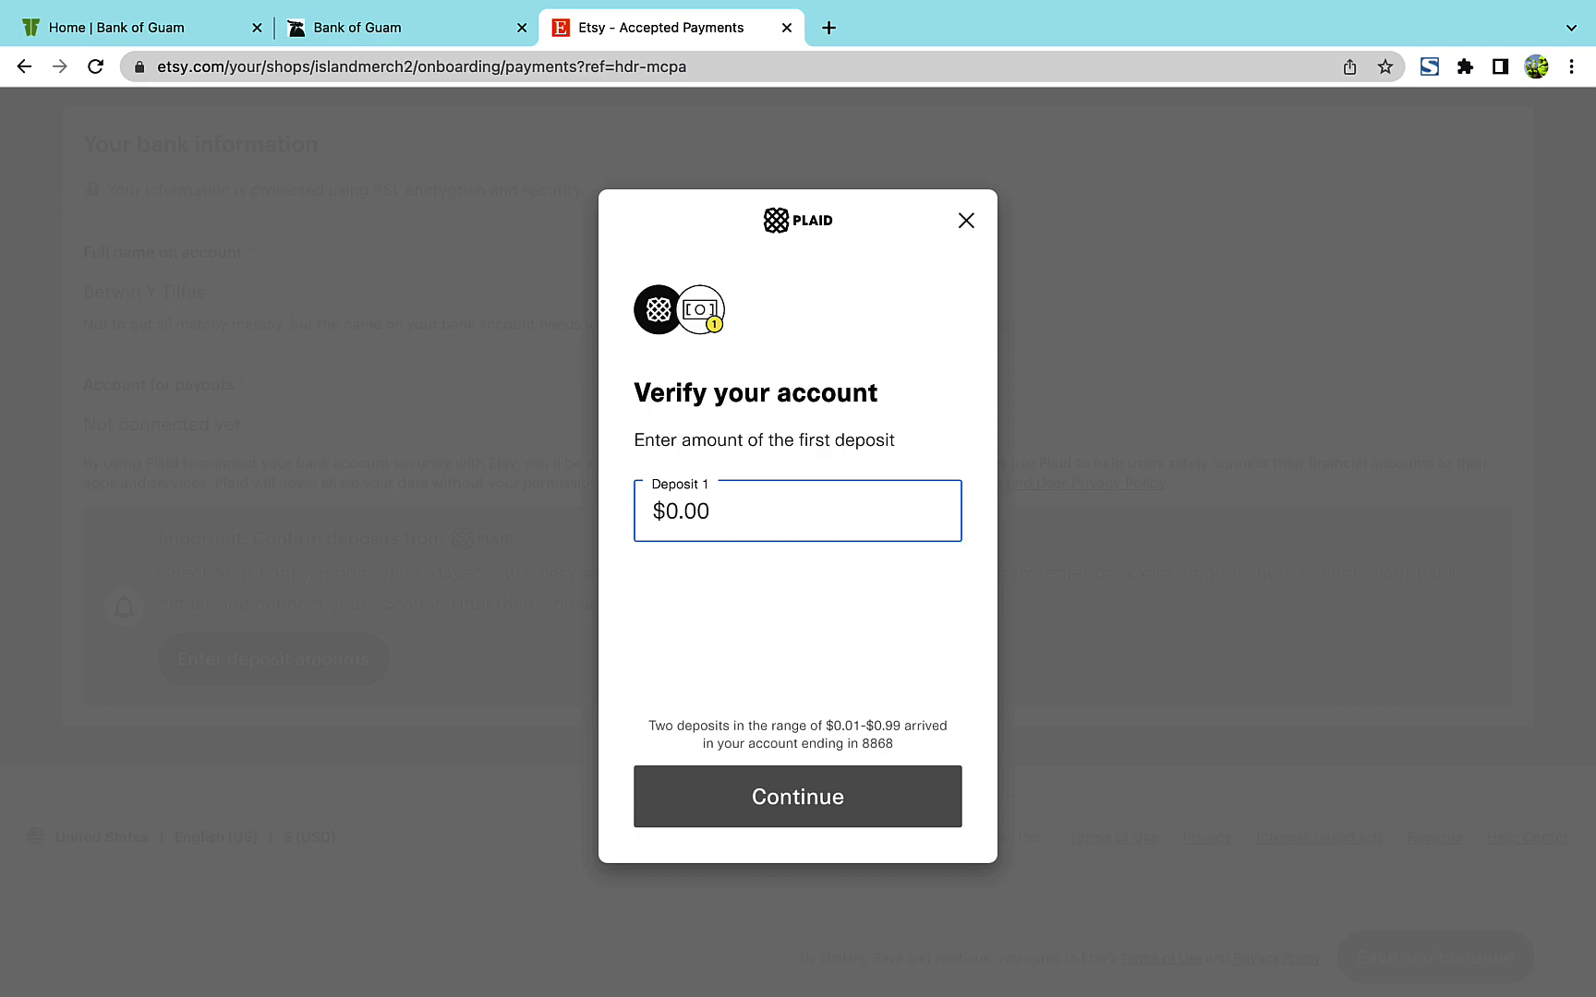
{"action": "type", "text": "2"}
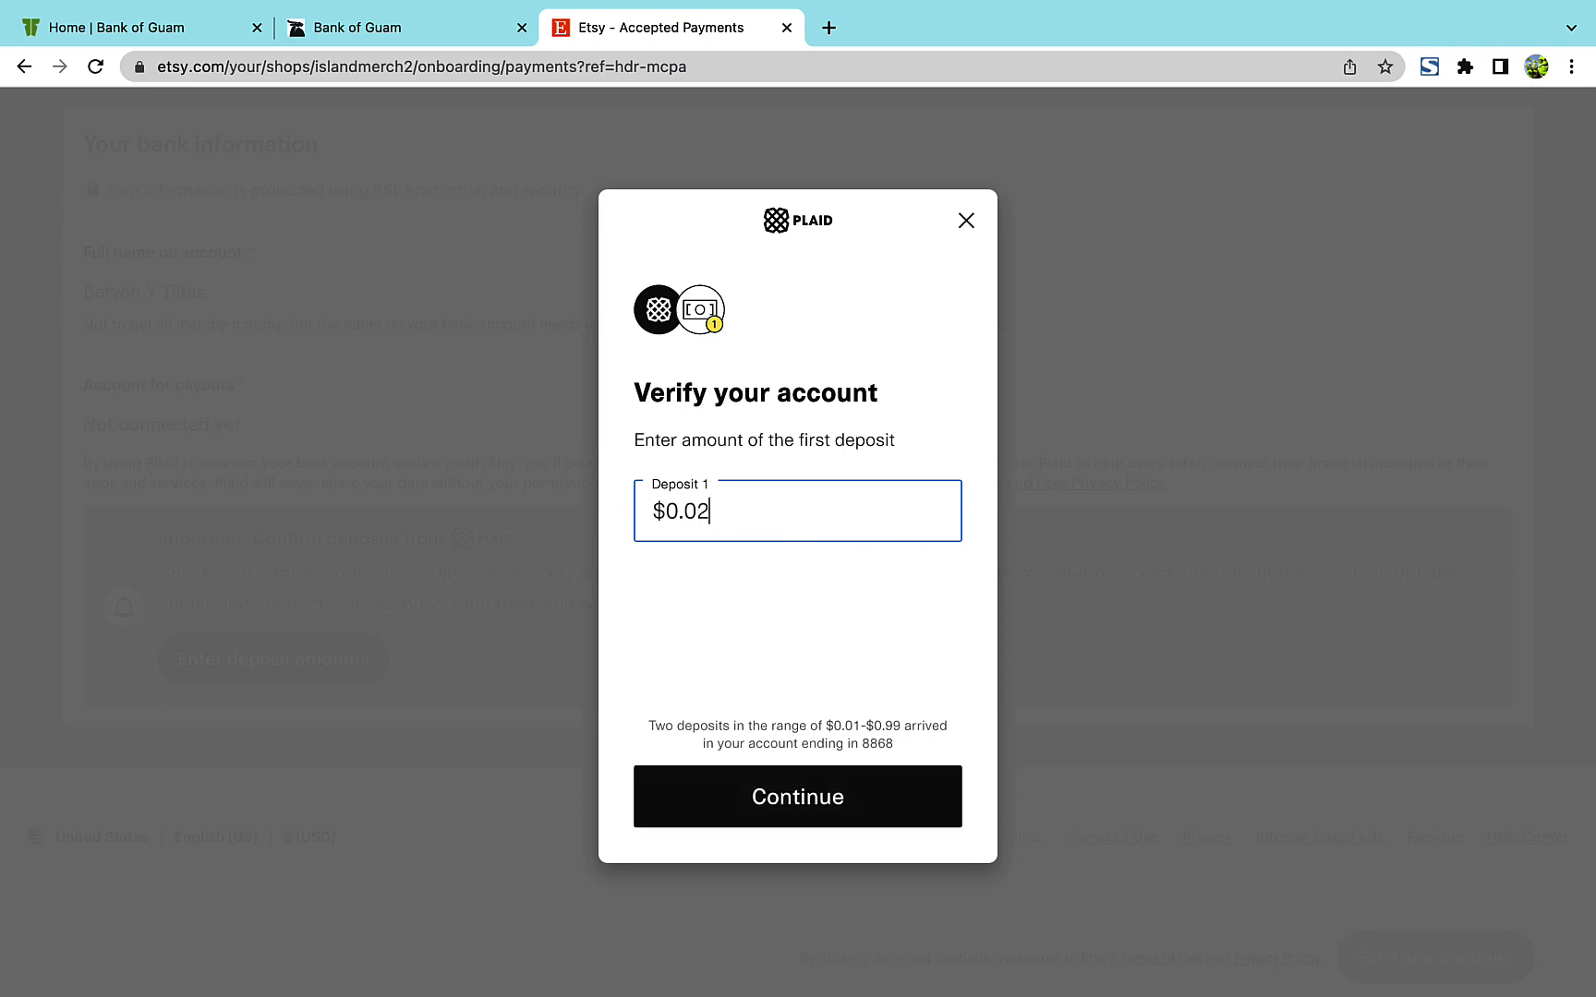
{"action": "type", "text": "3"}
{"action": "key", "text": "BackSpace"}
{"action": "type", "text": "5"}
{"action": "left_click", "coordinate": [785, 794]}
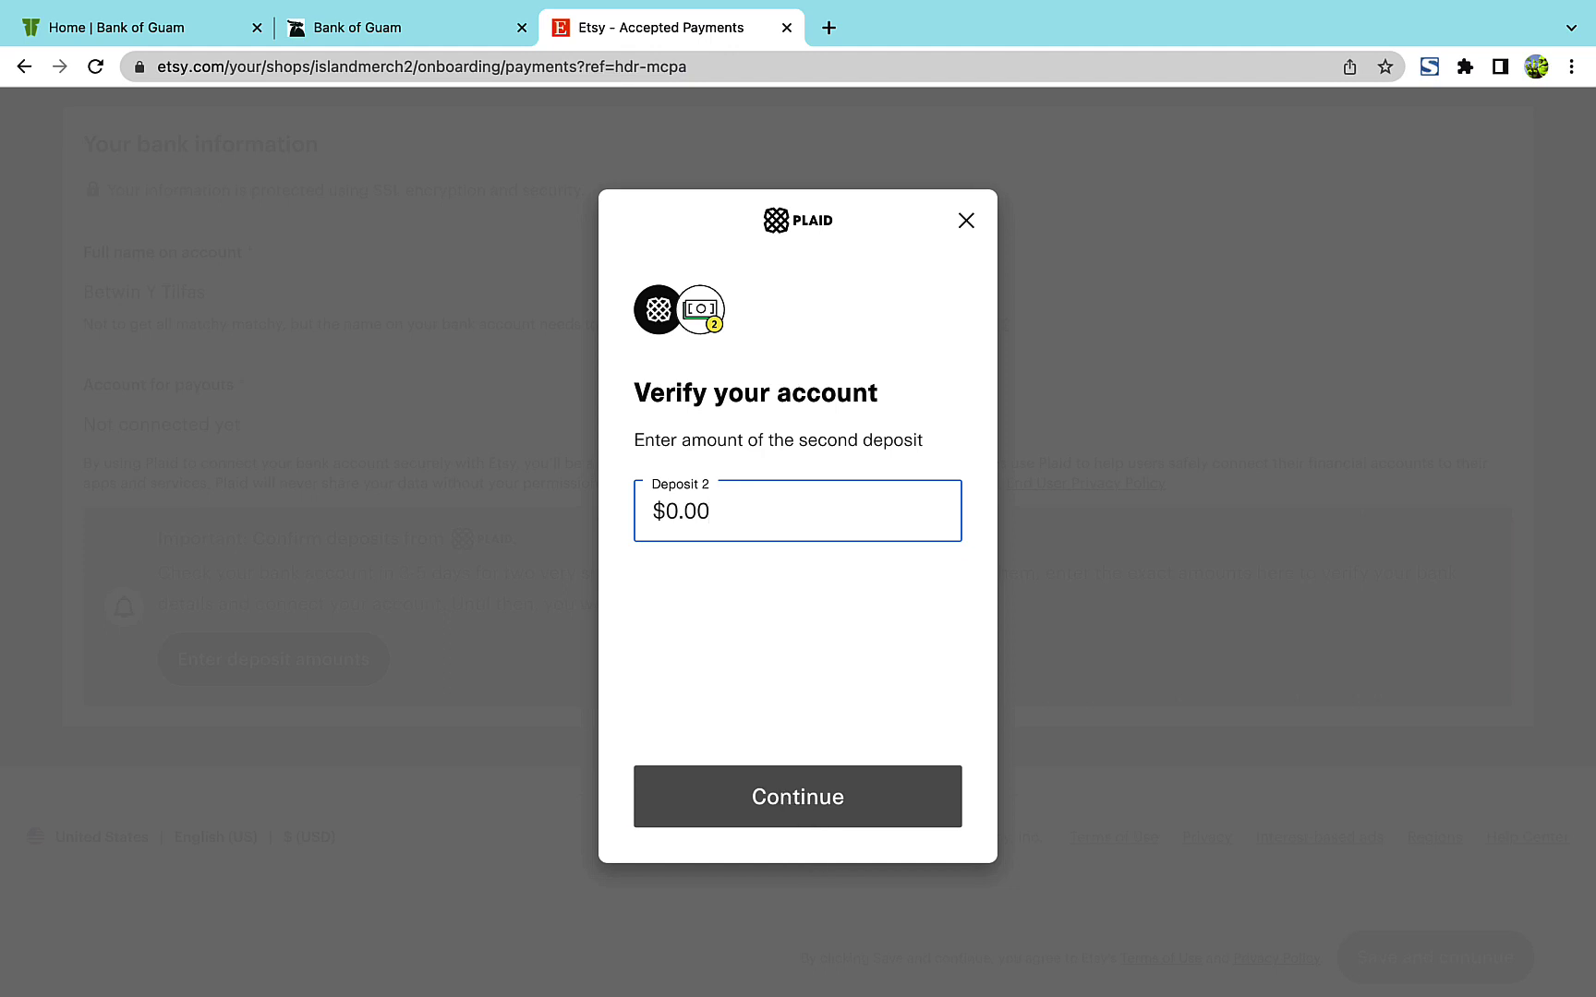
{"action": "type", "text": "11"}
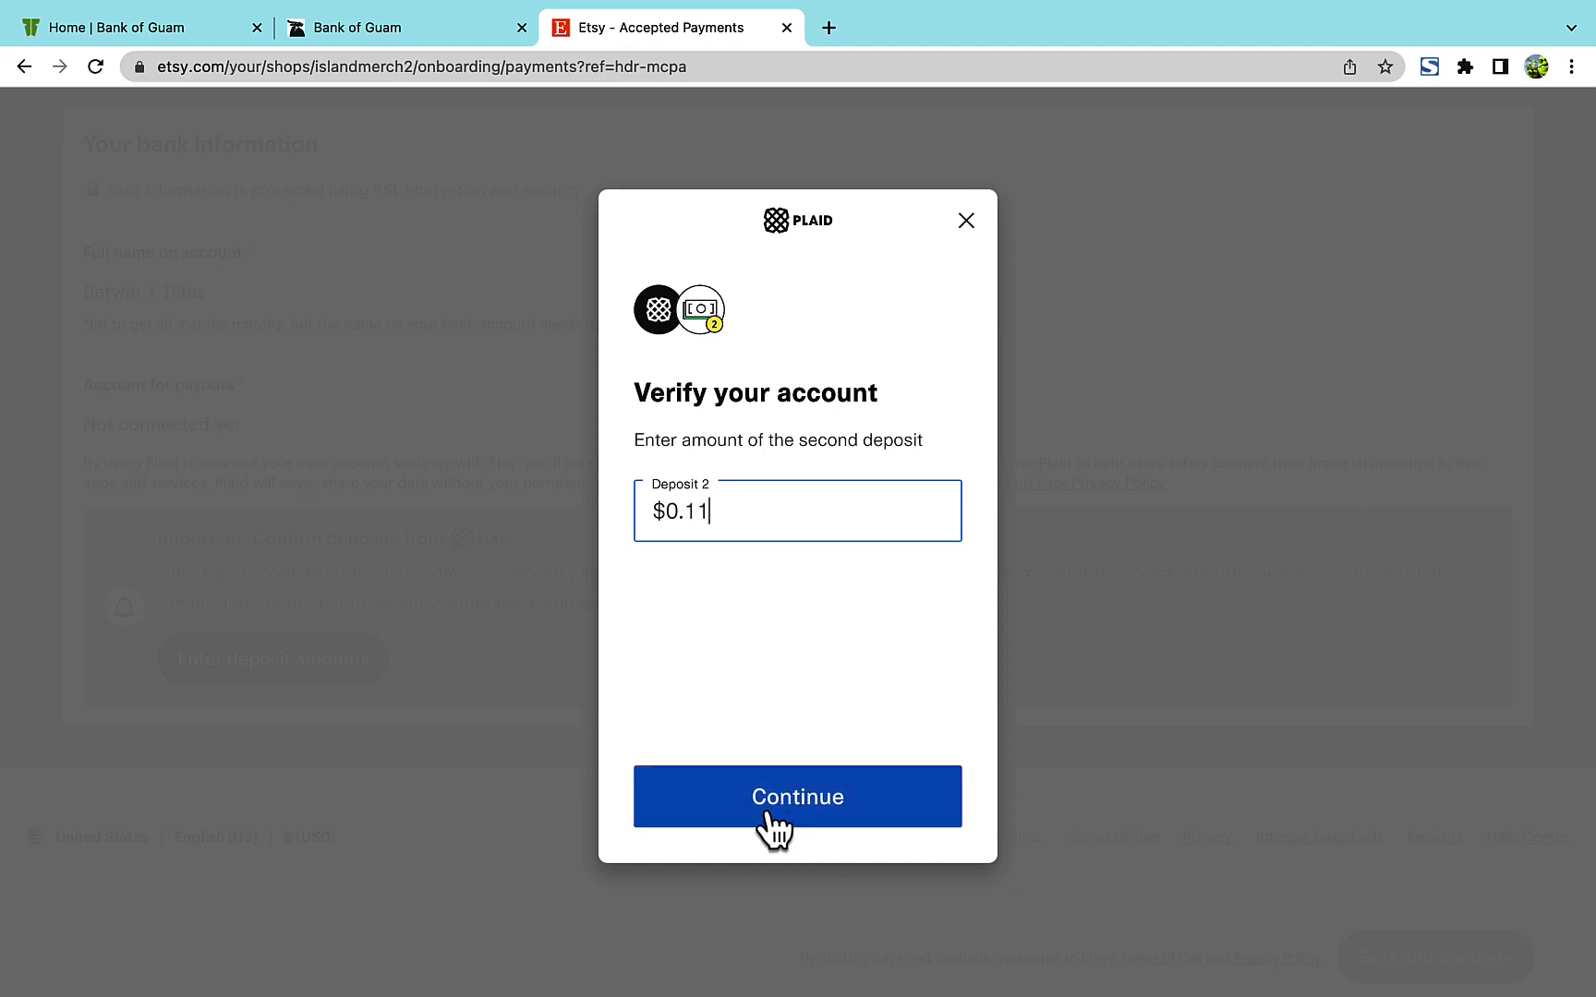
{"action": "left_click", "coordinate": [768, 811]}
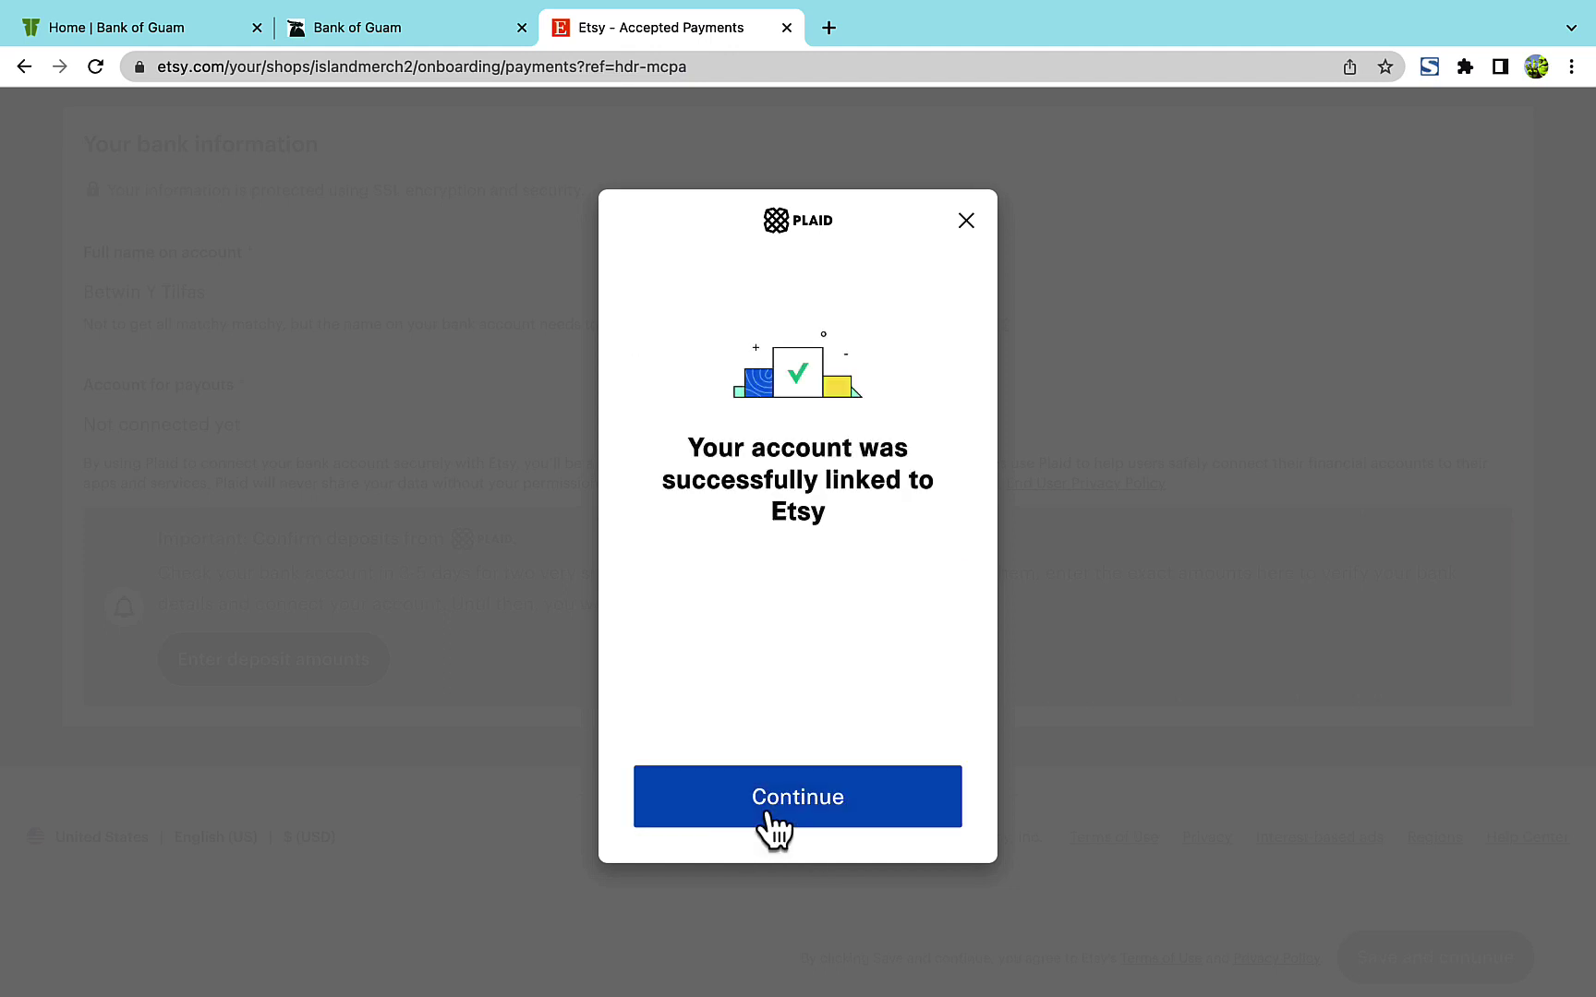
{"action": "left_click", "coordinate": [768, 813]}
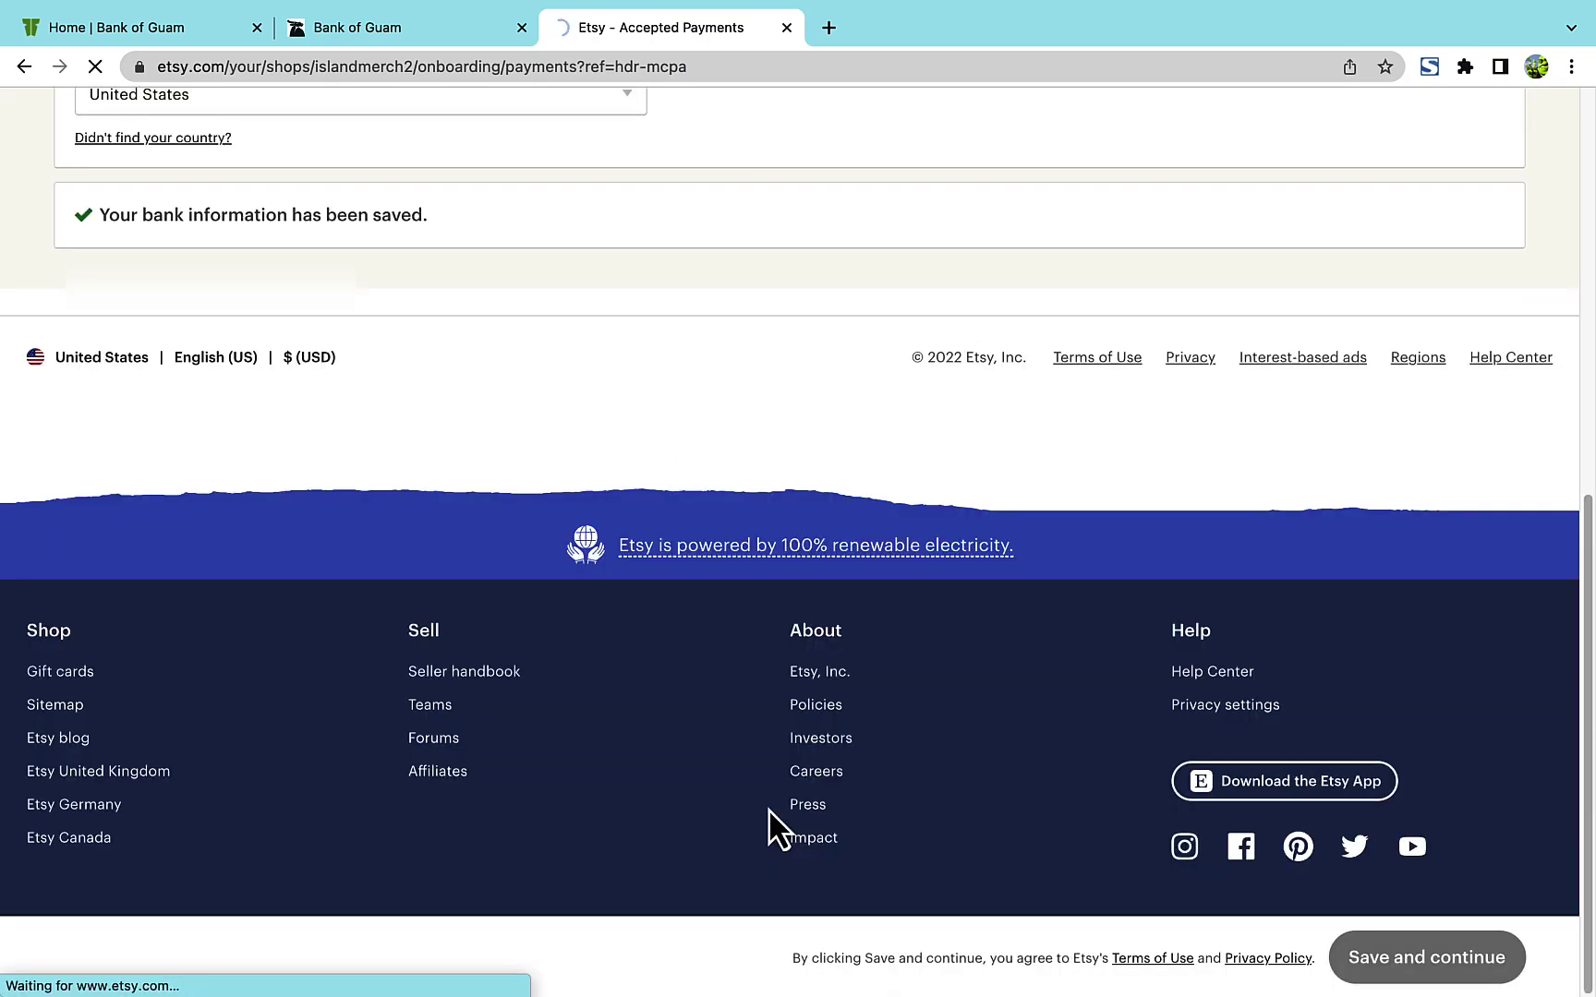
- Choose United States as the ID issuing country, pick the document type, and continue
{"action": "scroll", "coordinate": [562, 531], "scroll_direction": "down", "scroll_amount": 4}
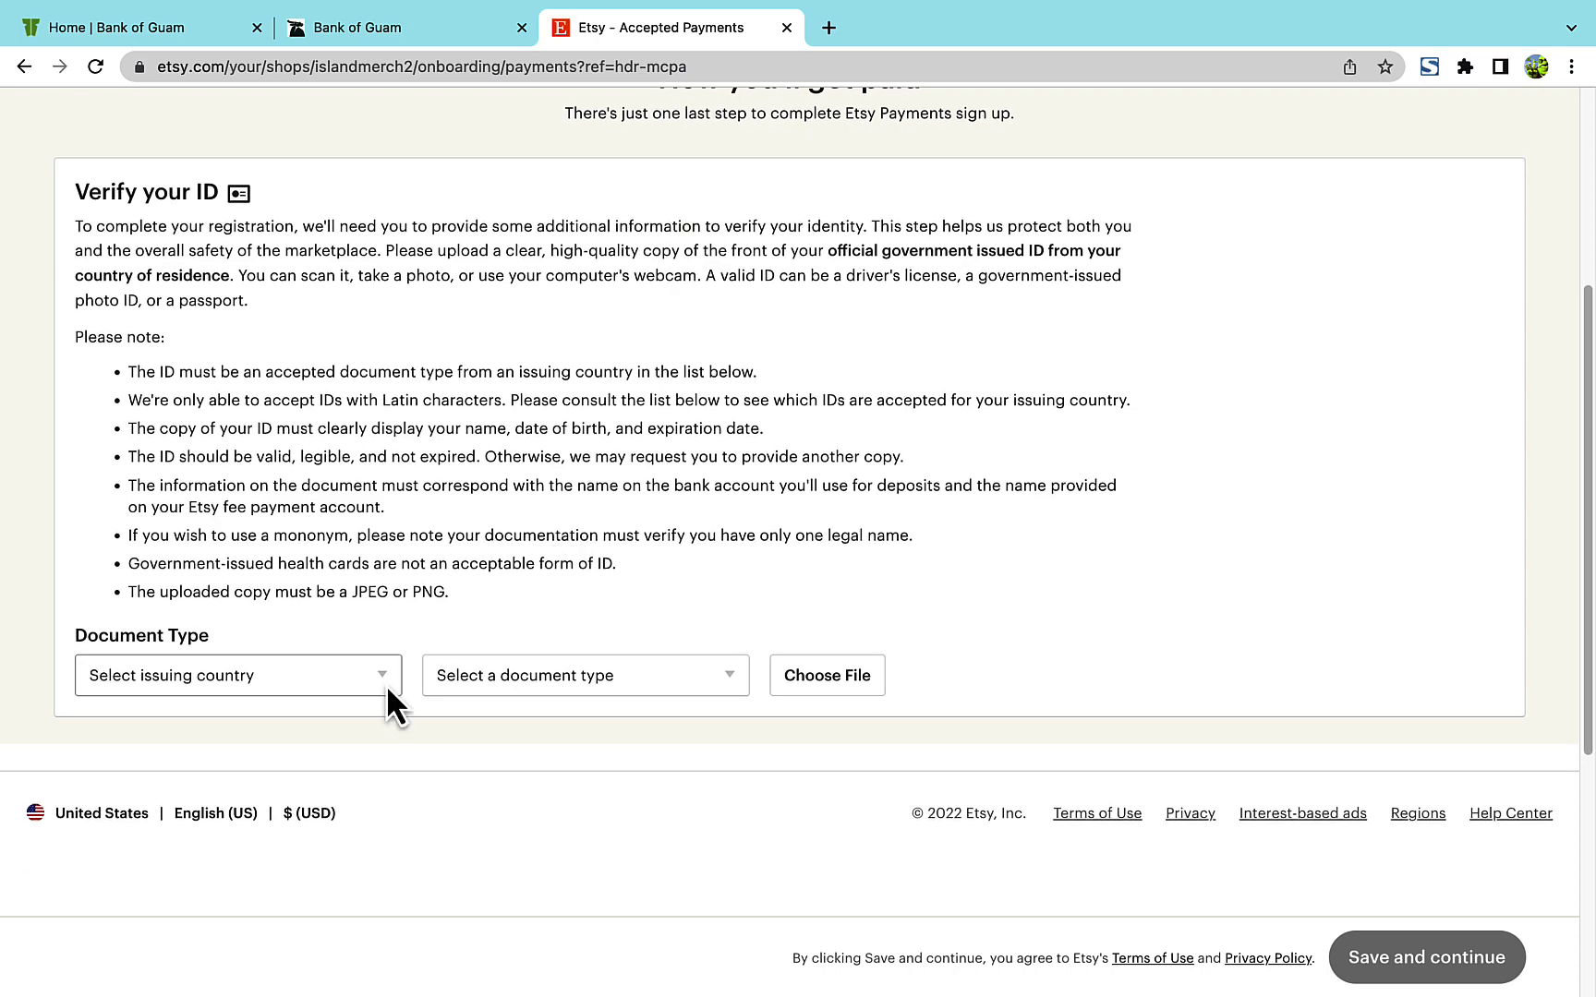
{"action": "left_click", "coordinate": [386, 685]}
{"action": "left_click", "coordinate": [550, 554]}
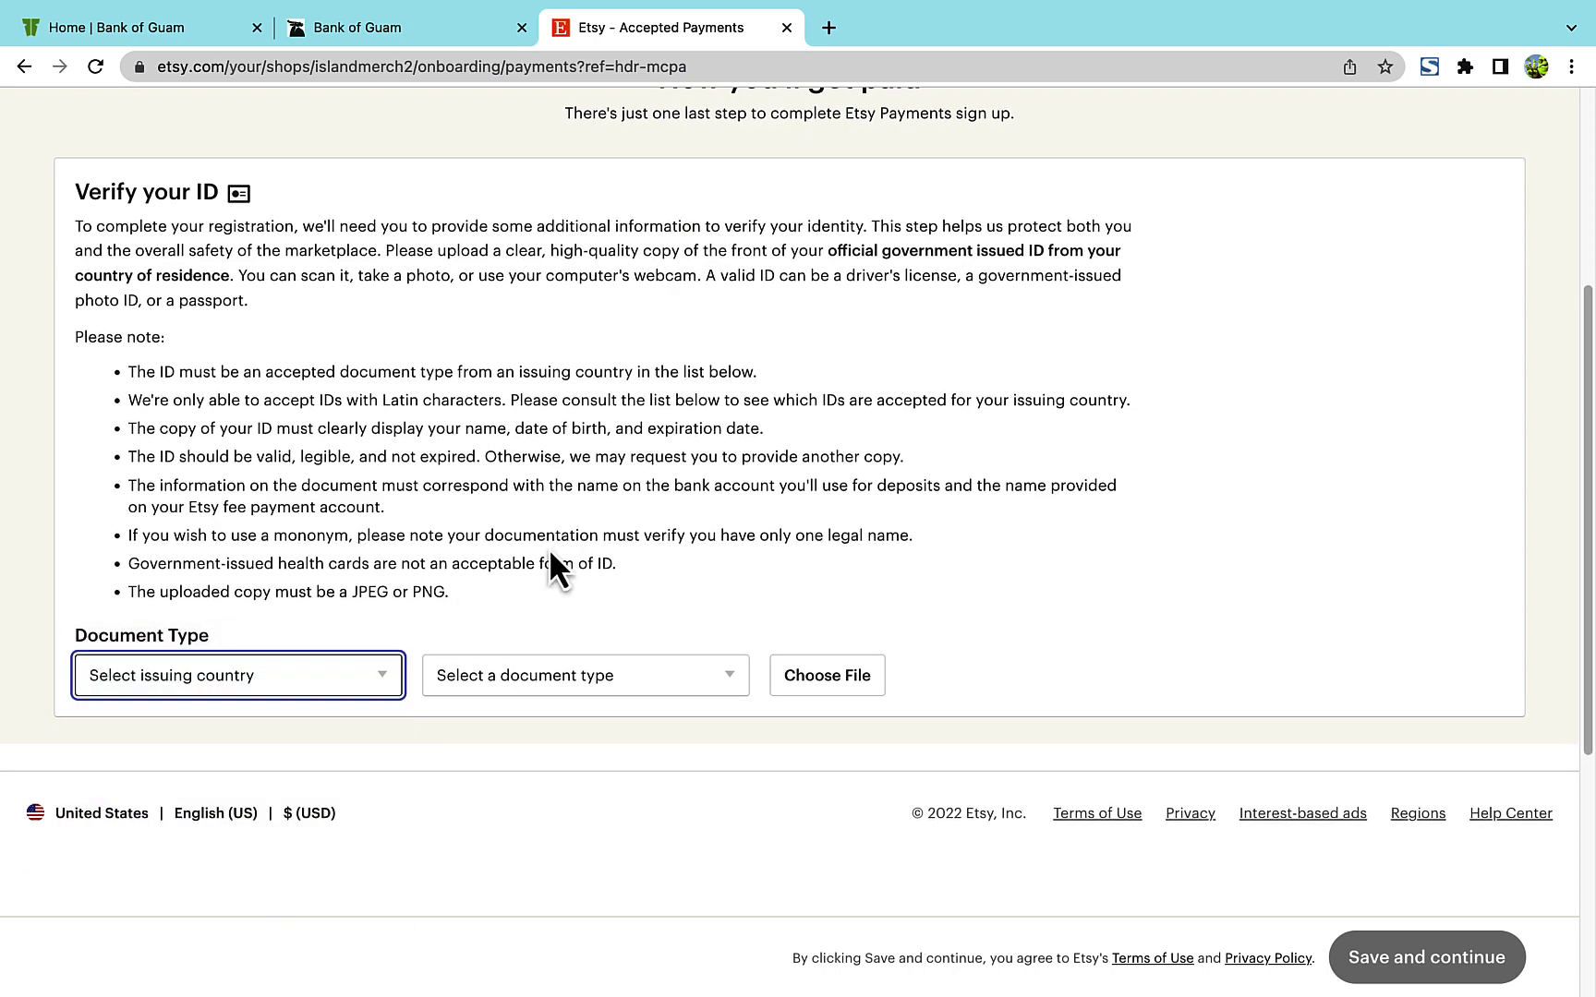
{"action": "left_click", "coordinate": [378, 686]}
{"action": "key", "text": "Down"}
{"action": "key", "text": "Down"}
{"action": "key", "text": "Down"}
{"action": "key", "text": "Down"}
{"action": "key", "text": "Down"}
{"action": "key", "text": "Down"}
{"action": "key", "text": "Down"}
{"action": "key", "text": "Down"}
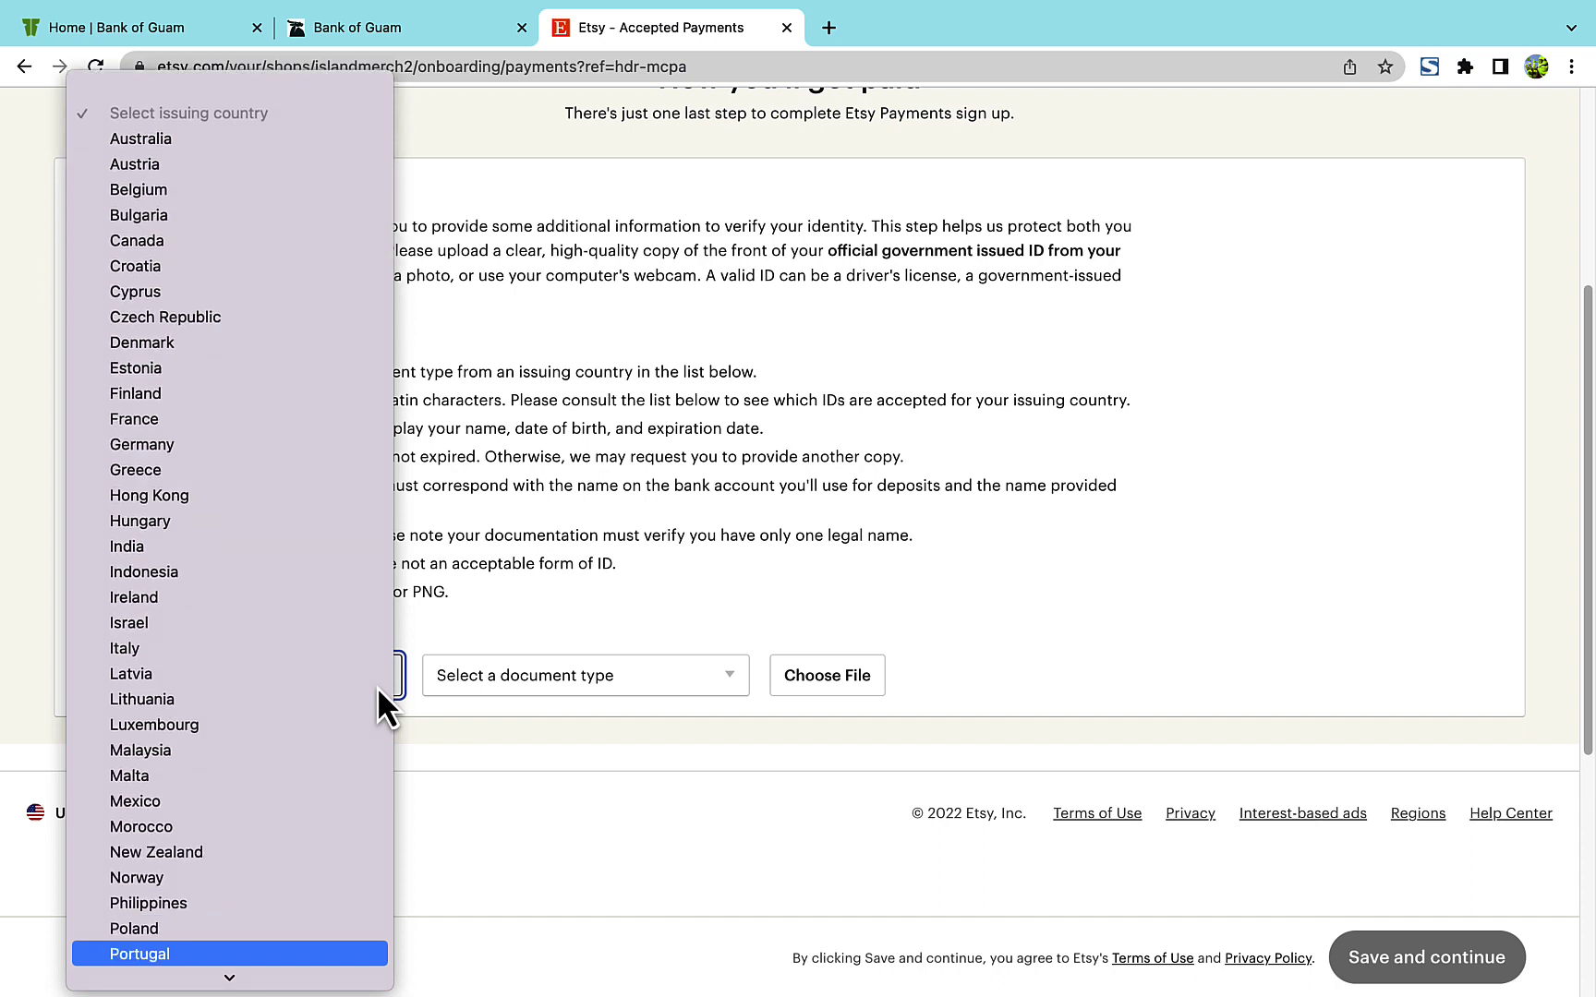
{"action": "key", "text": "Down"}
{"action": "key", "text": "Down"}
{"action": "key", "text": "Down"}
{"action": "key", "text": "Down"}
{"action": "key", "text": "Down"}
{"action": "key", "text": "Down"}
{"action": "key", "text": "Down"}
{"action": "key", "text": "Down"}
{"action": "key", "text": "Down"}
{"action": "key", "text": "Down"}
{"action": "key", "text": "Down"}
{"action": "key", "text": "Down"}
{"action": "key", "text": "Down"}
{"action": "key", "text": "Down"}
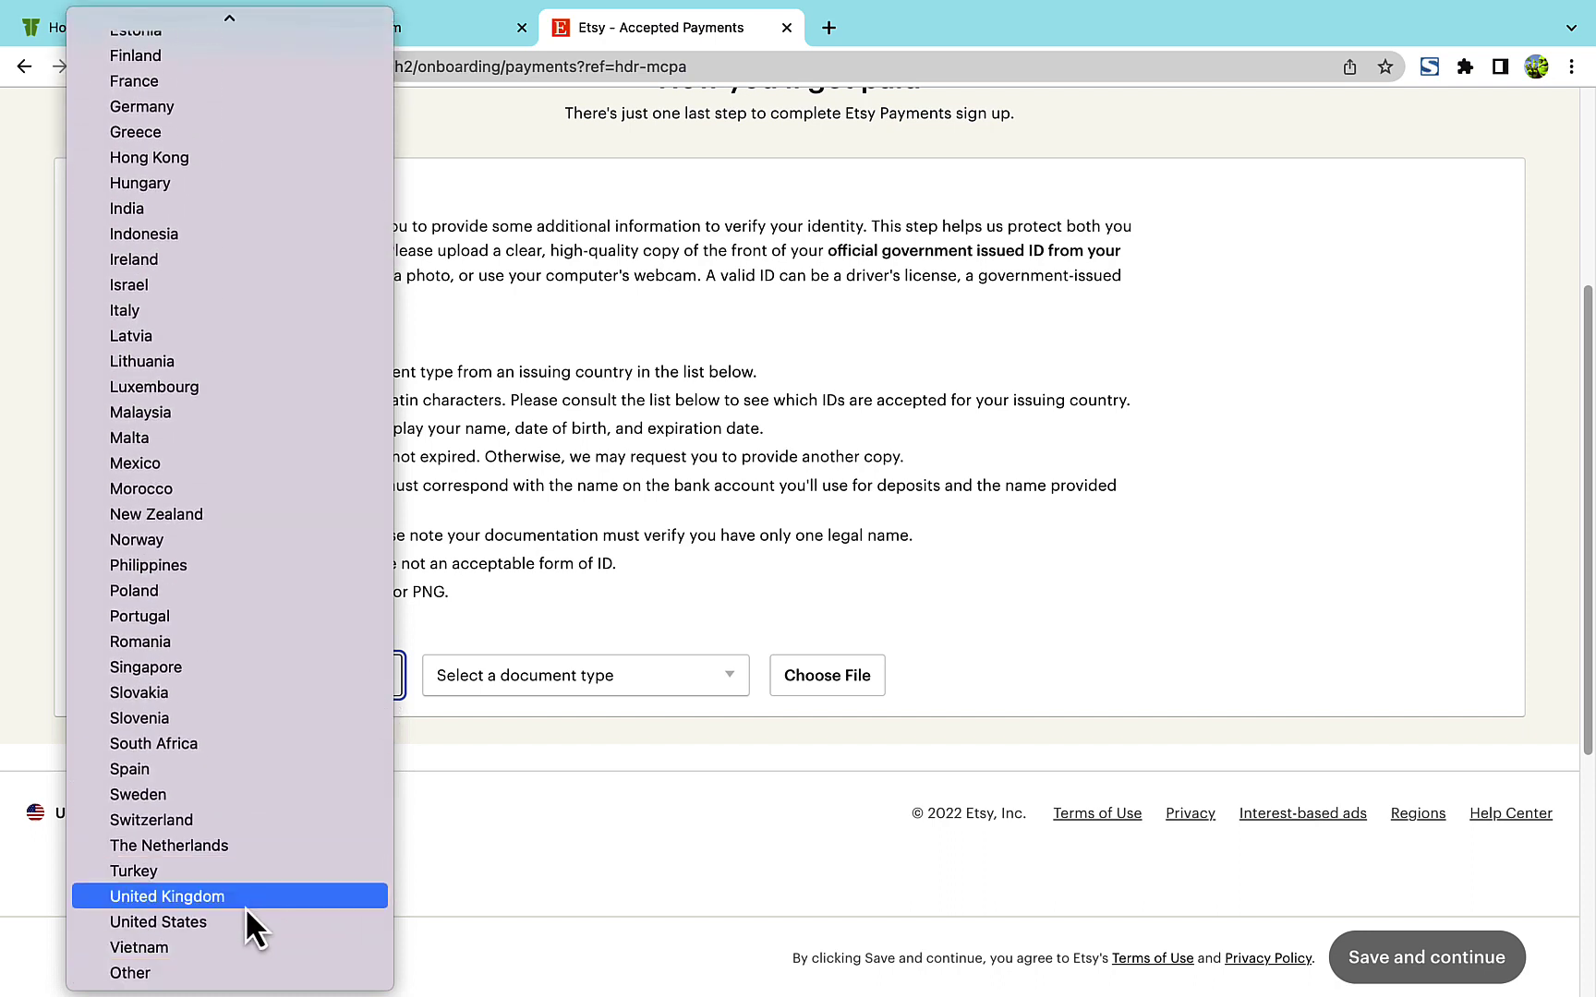
{"action": "left_click", "coordinate": [239, 918]}
{"action": "left_click", "coordinate": [511, 688]}
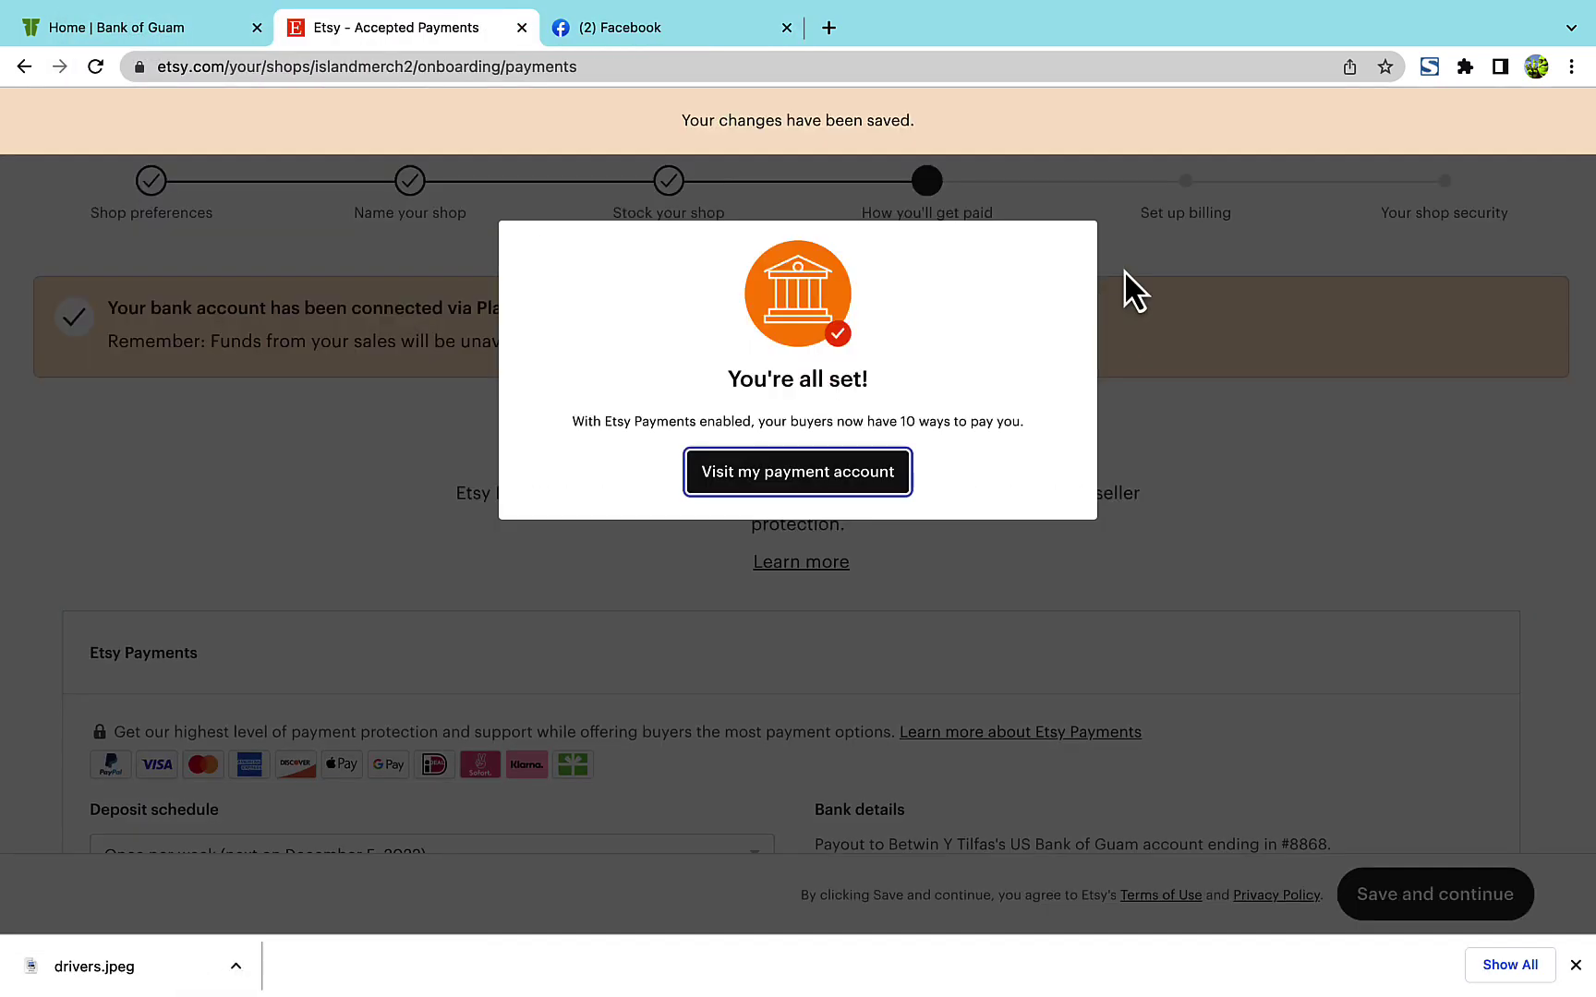
{"action": "left_click", "coordinate": [855, 485]}
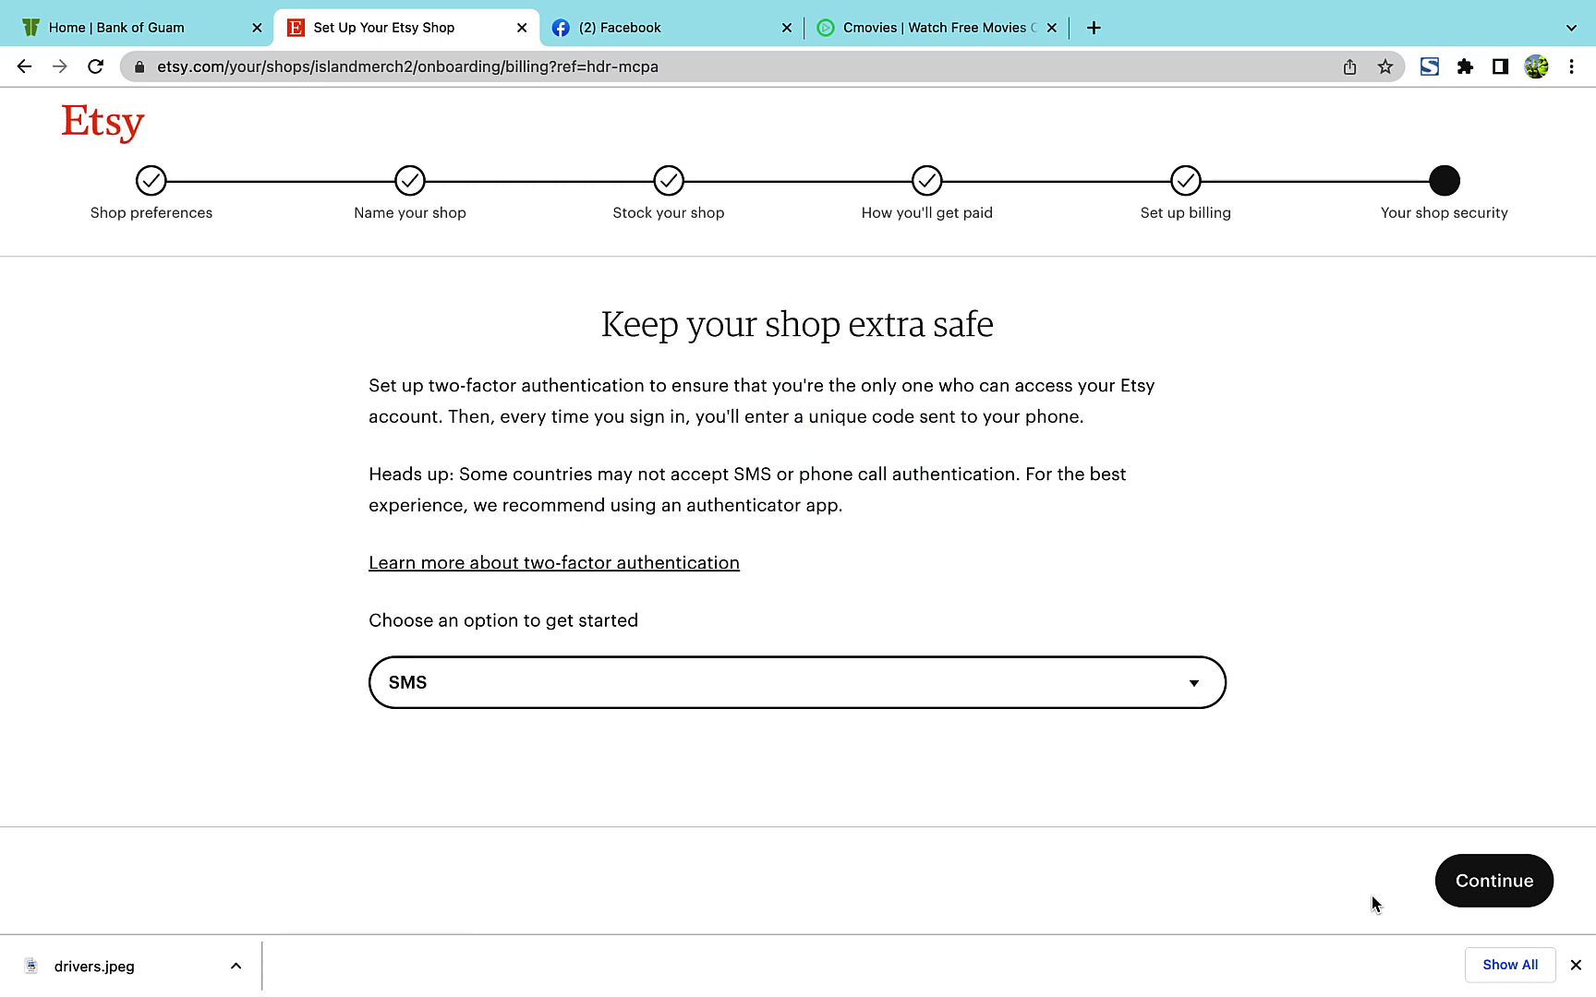
- Choose SMS as the two-factor method and enter the texted verification code
{"action": "left_click", "coordinate": [1192, 685]}
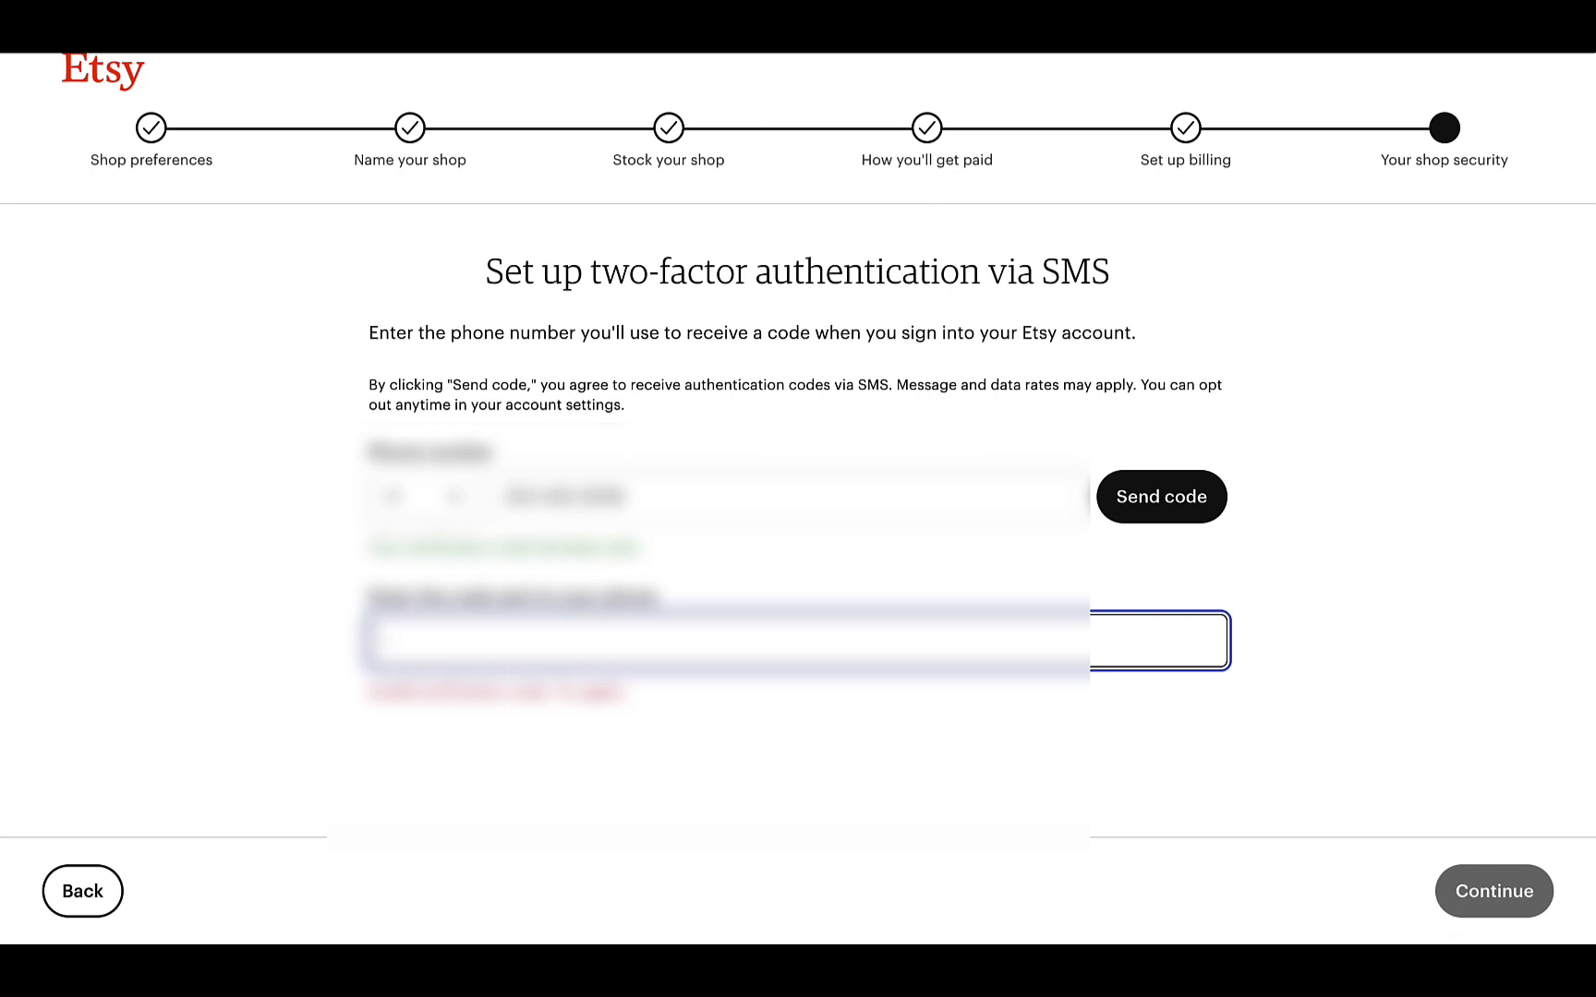
{"action": "type", "text": "******"}
{"action": "left_click", "coordinate": [1489, 895]}
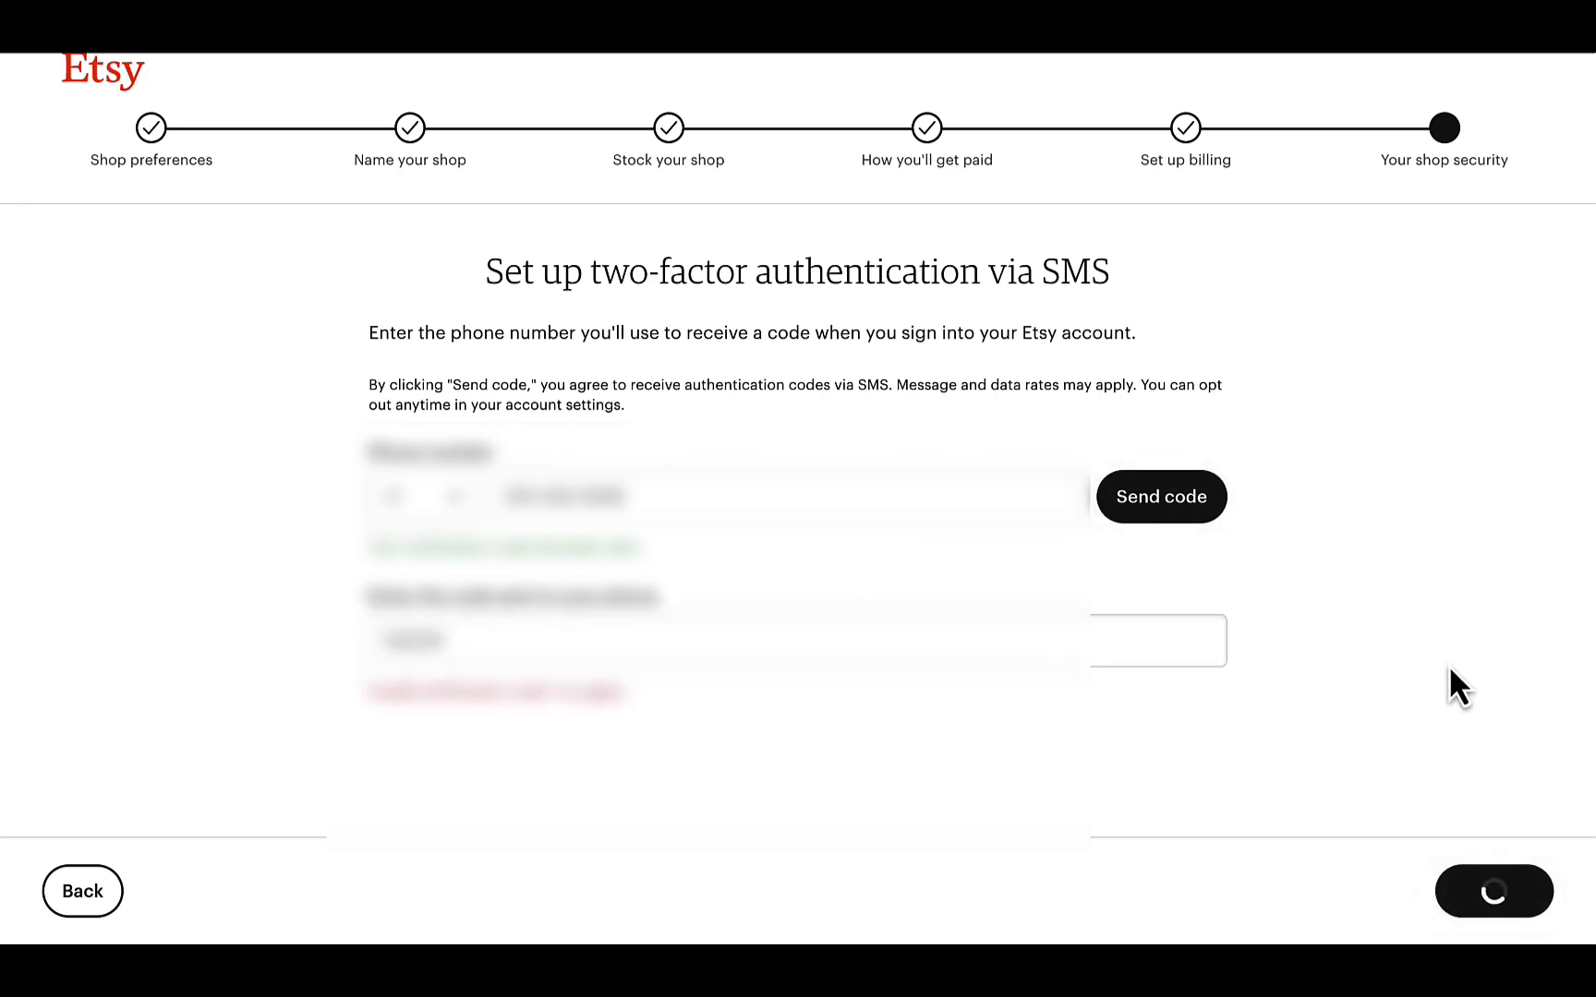
- Save the backup codes to the computer and open the shop's Shop Manager
{"action": "scroll", "coordinate": [1447, 662], "scroll_direction": "down", "scroll_amount": 2}
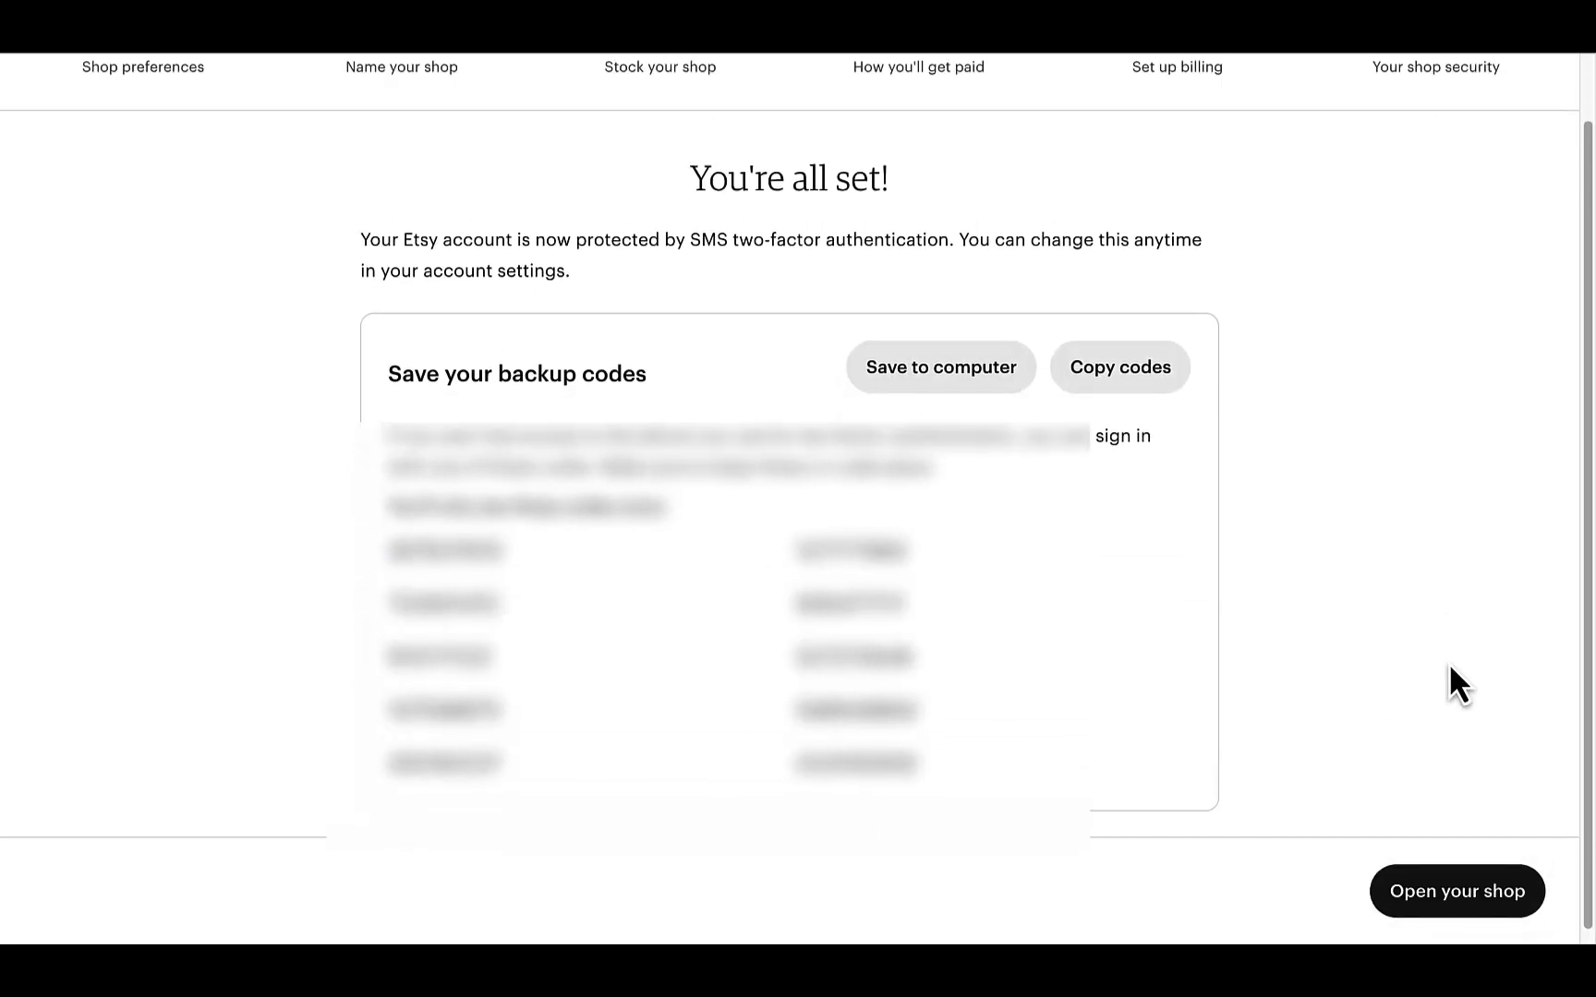
{"action": "scroll", "coordinate": [1447, 662], "scroll_direction": "up", "scroll_amount": 2}
{"action": "scroll", "coordinate": [1447, 573], "scroll_direction": "down", "scroll_amount": 2}
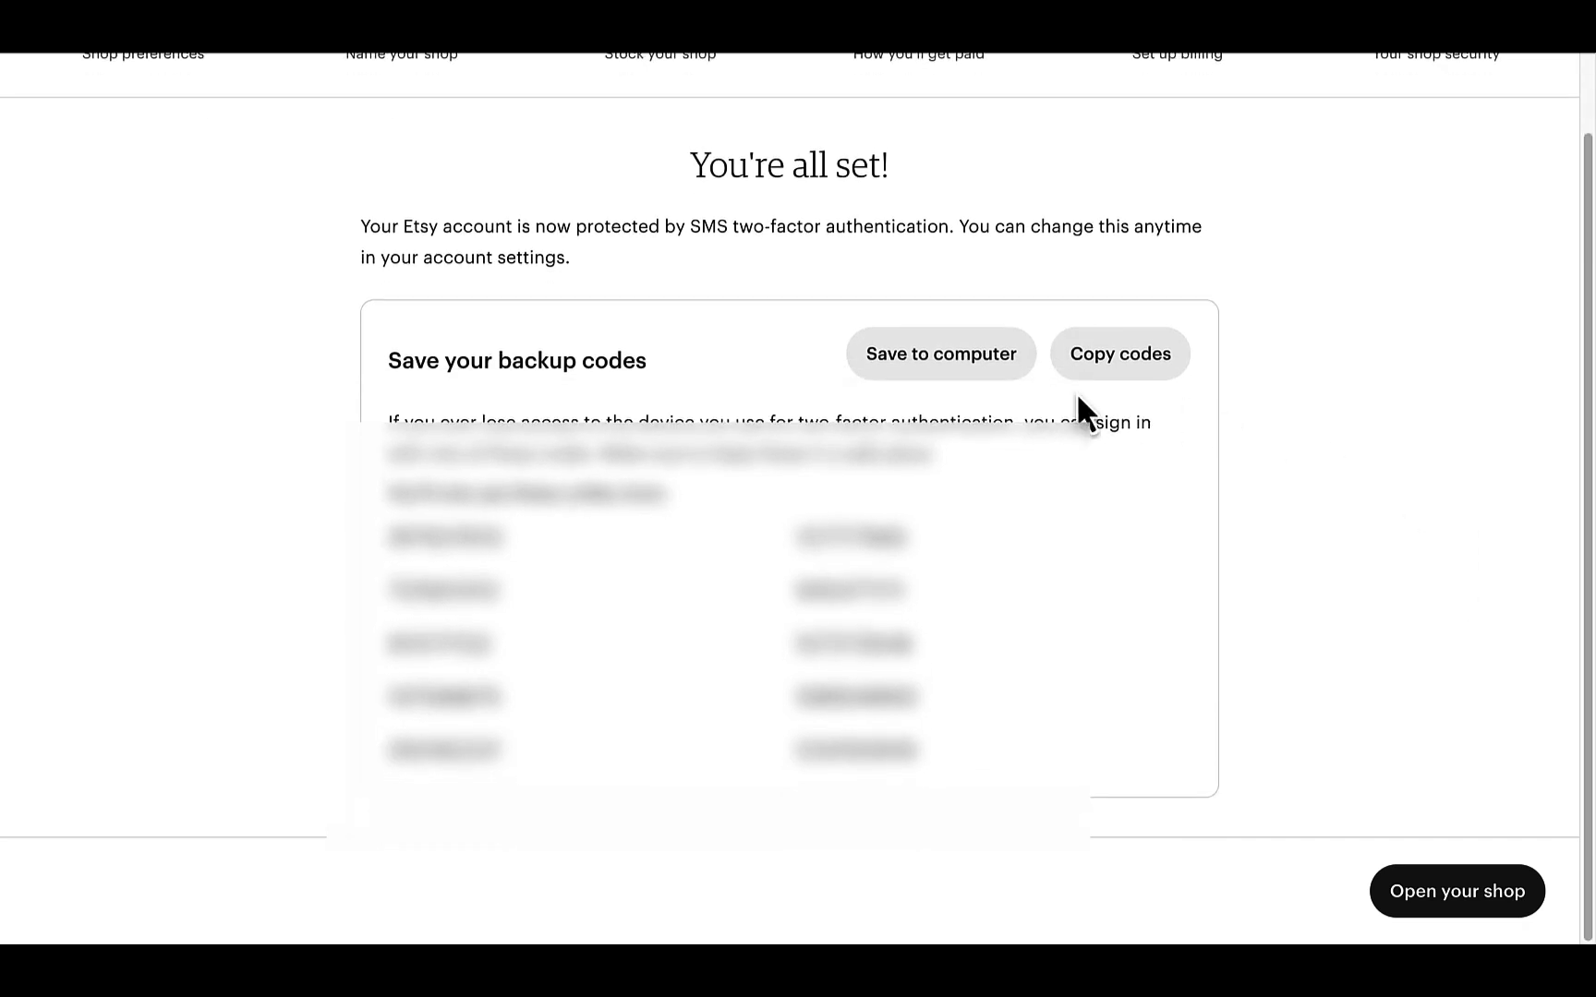
{"action": "left_click", "coordinate": [959, 372]}
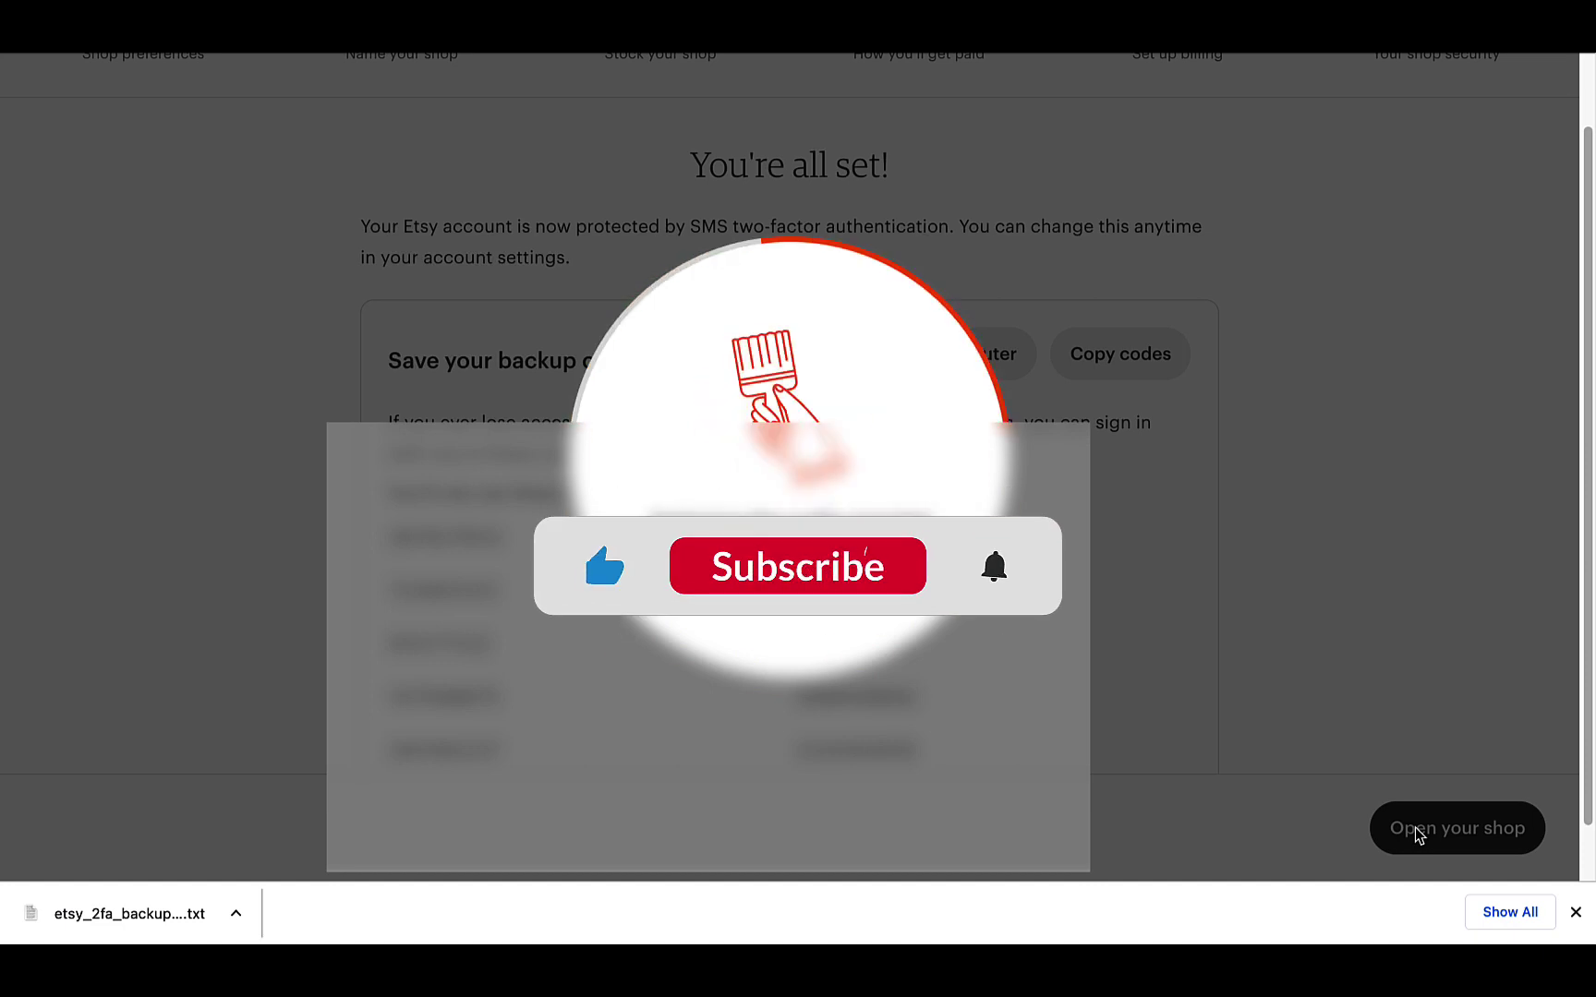
{"action": "left_click", "coordinate": [1419, 831]}
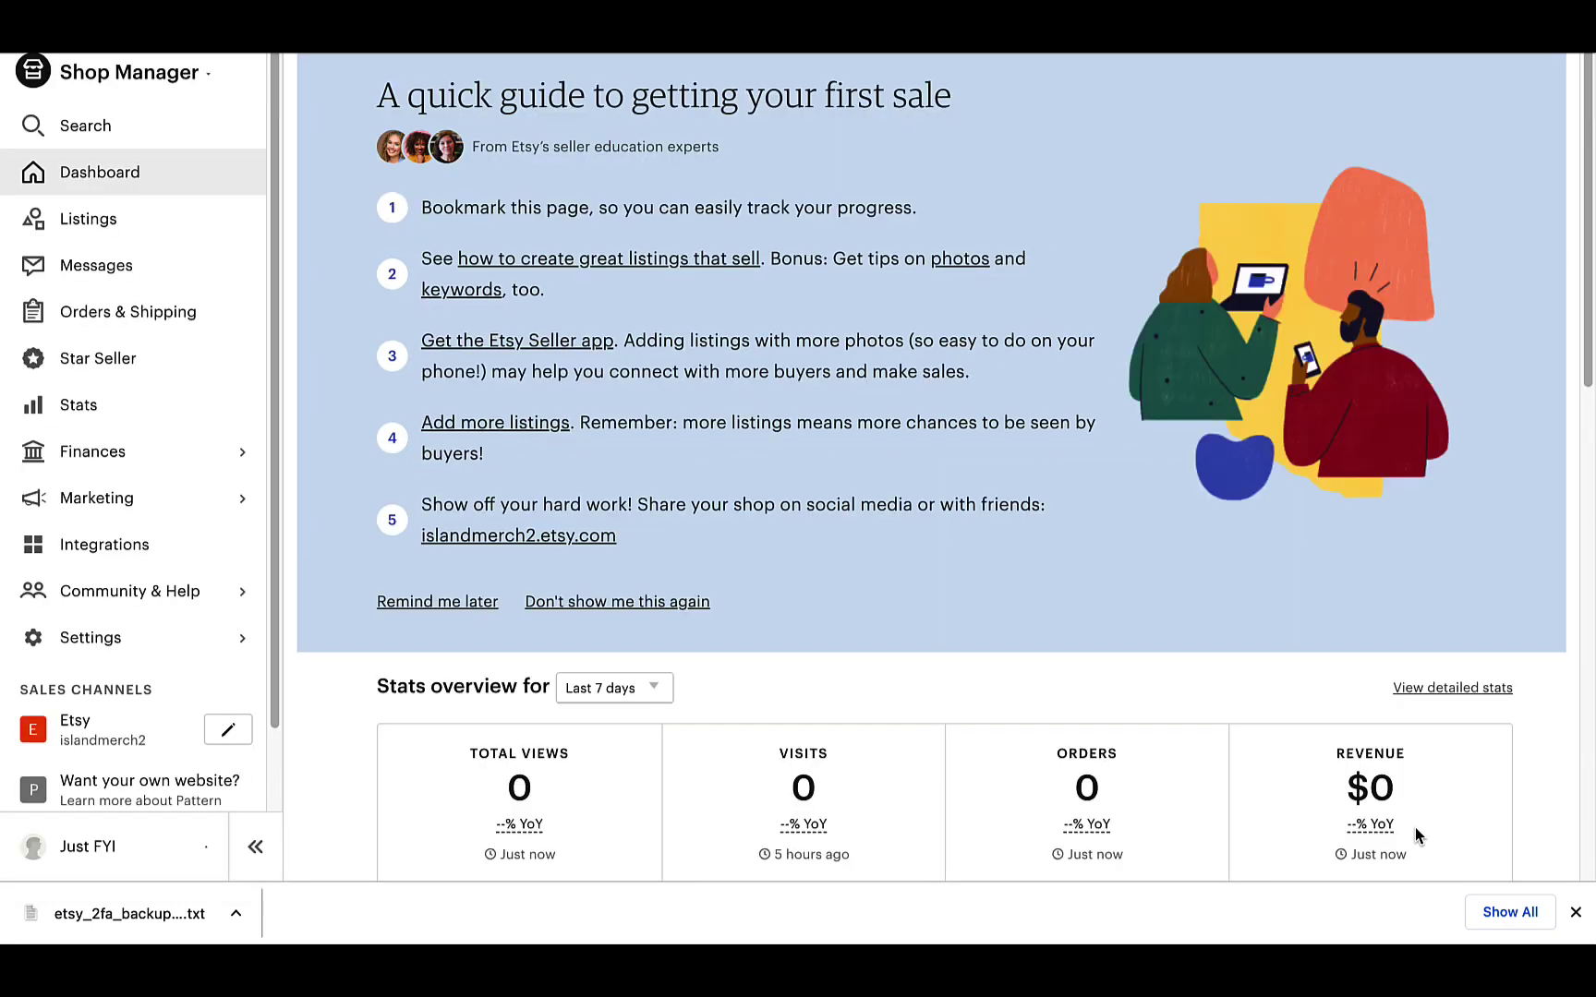
- Look over the islandmerch2 dashboard stats, then switch to the Listings page
{"action": "scroll", "coordinate": [1489, 506], "scroll_direction": "down", "scroll_amount": 6}
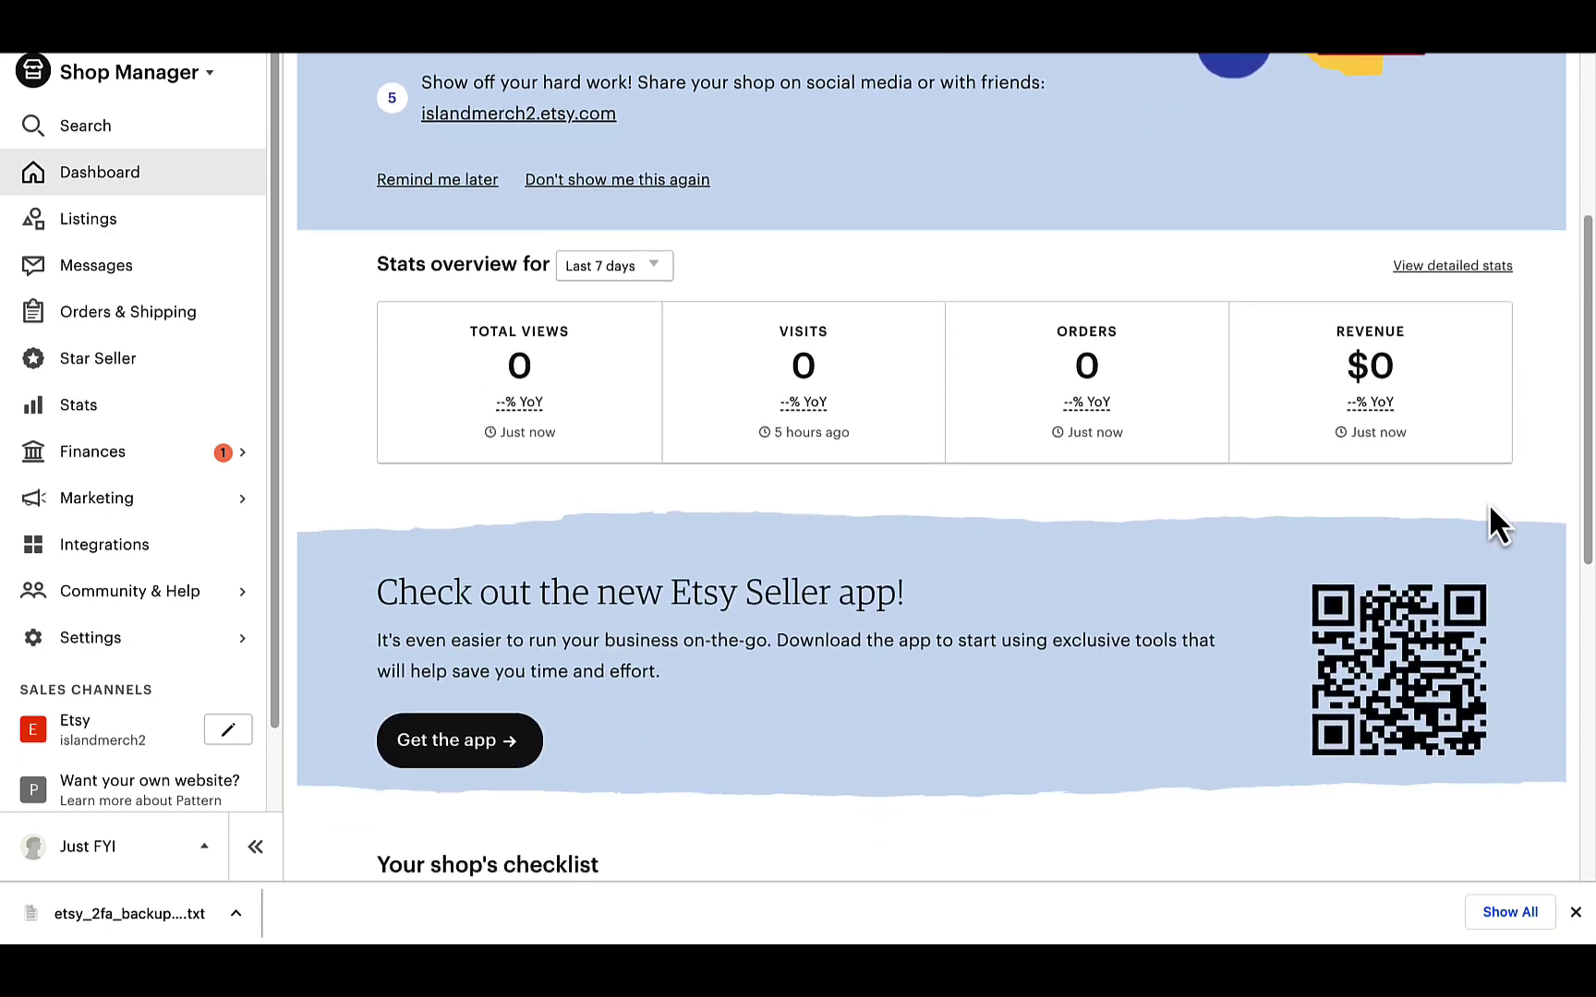
{"action": "scroll", "coordinate": [1489, 505], "scroll_direction": "down", "scroll_amount": 6}
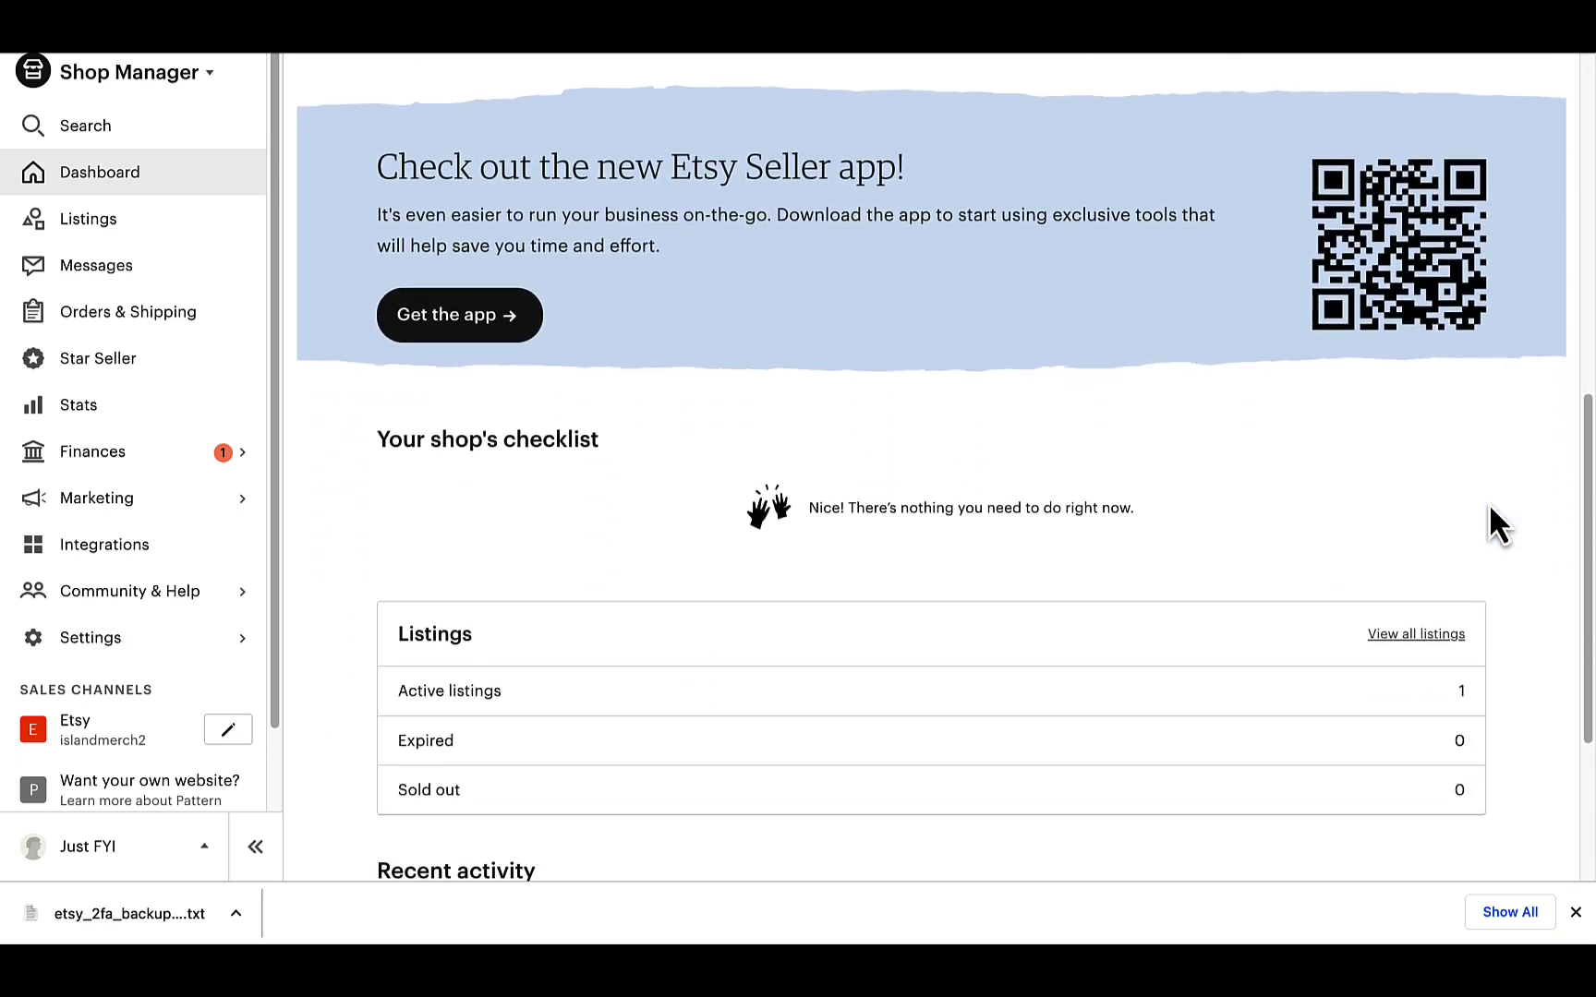
{"action": "scroll", "coordinate": [1488, 506], "scroll_direction": "up", "scroll_amount": 10}
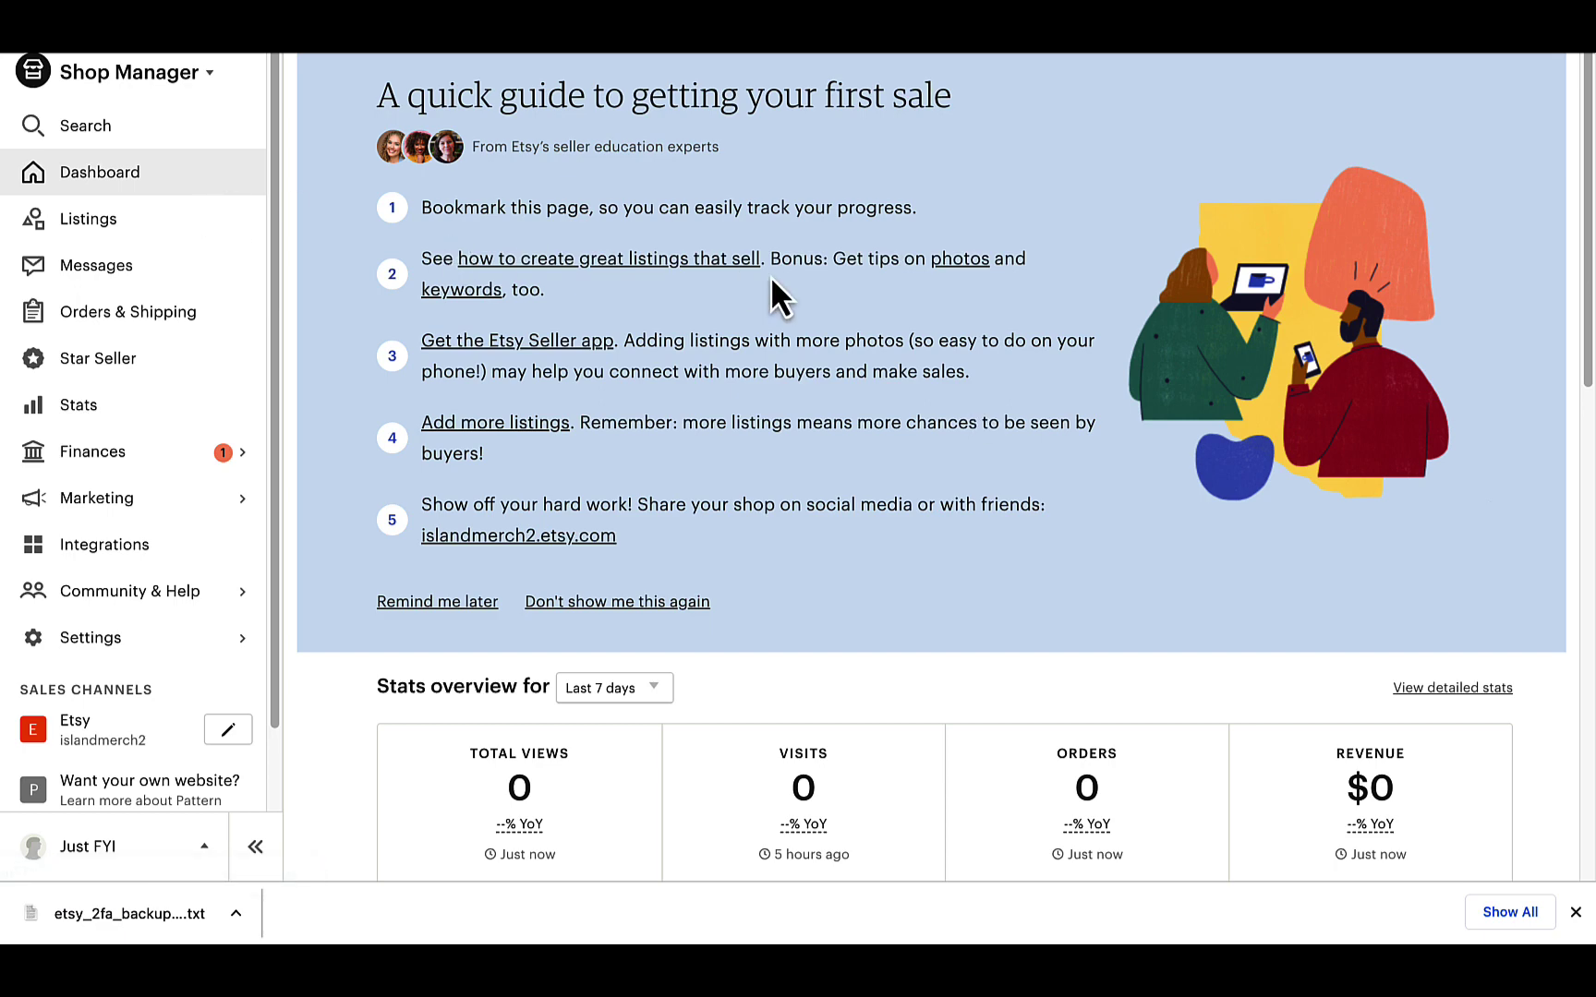
{"action": "scroll", "coordinate": [674, 412], "scroll_direction": "down", "scroll_amount": 1}
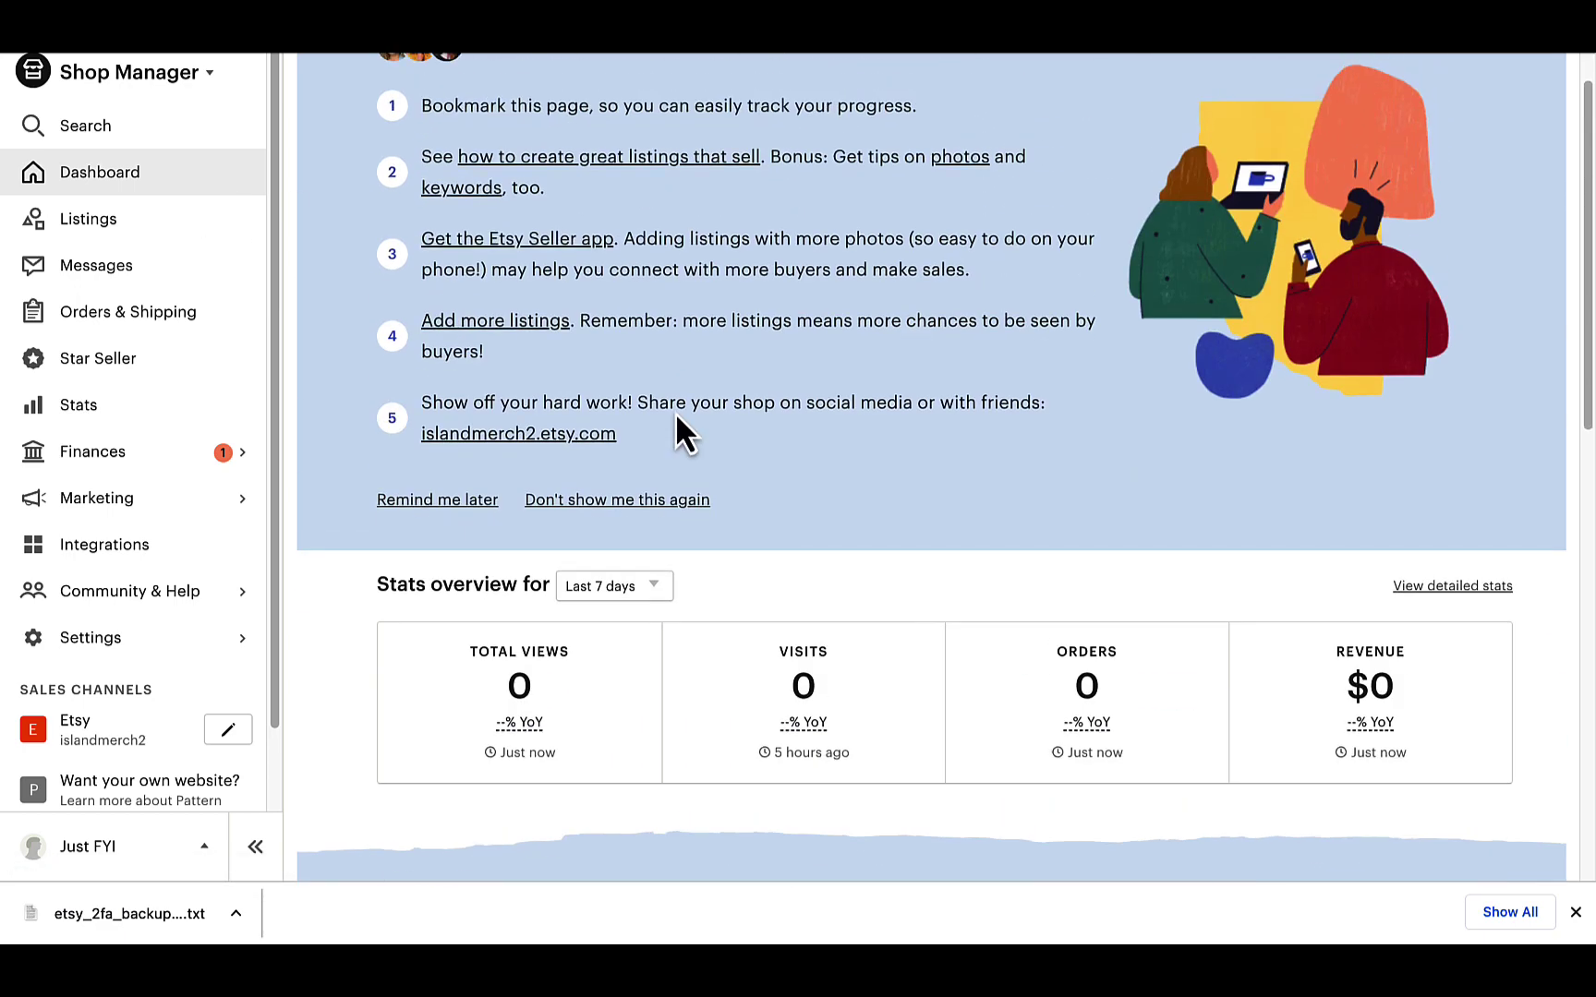
{"action": "left_click", "coordinate": [171, 239]}
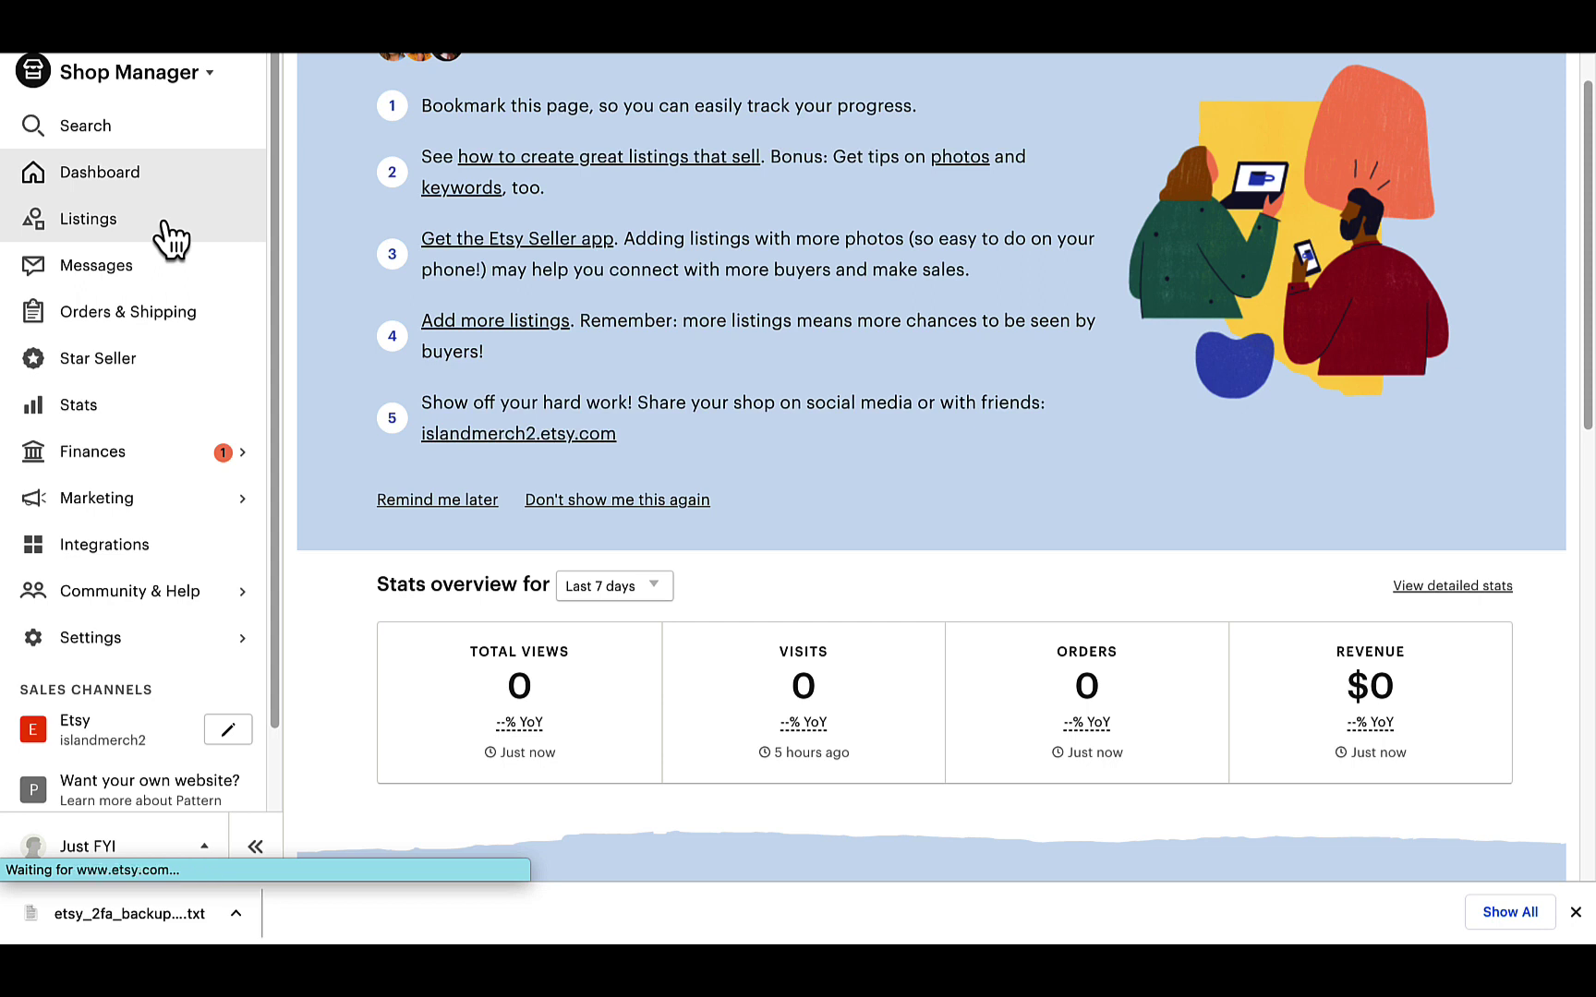